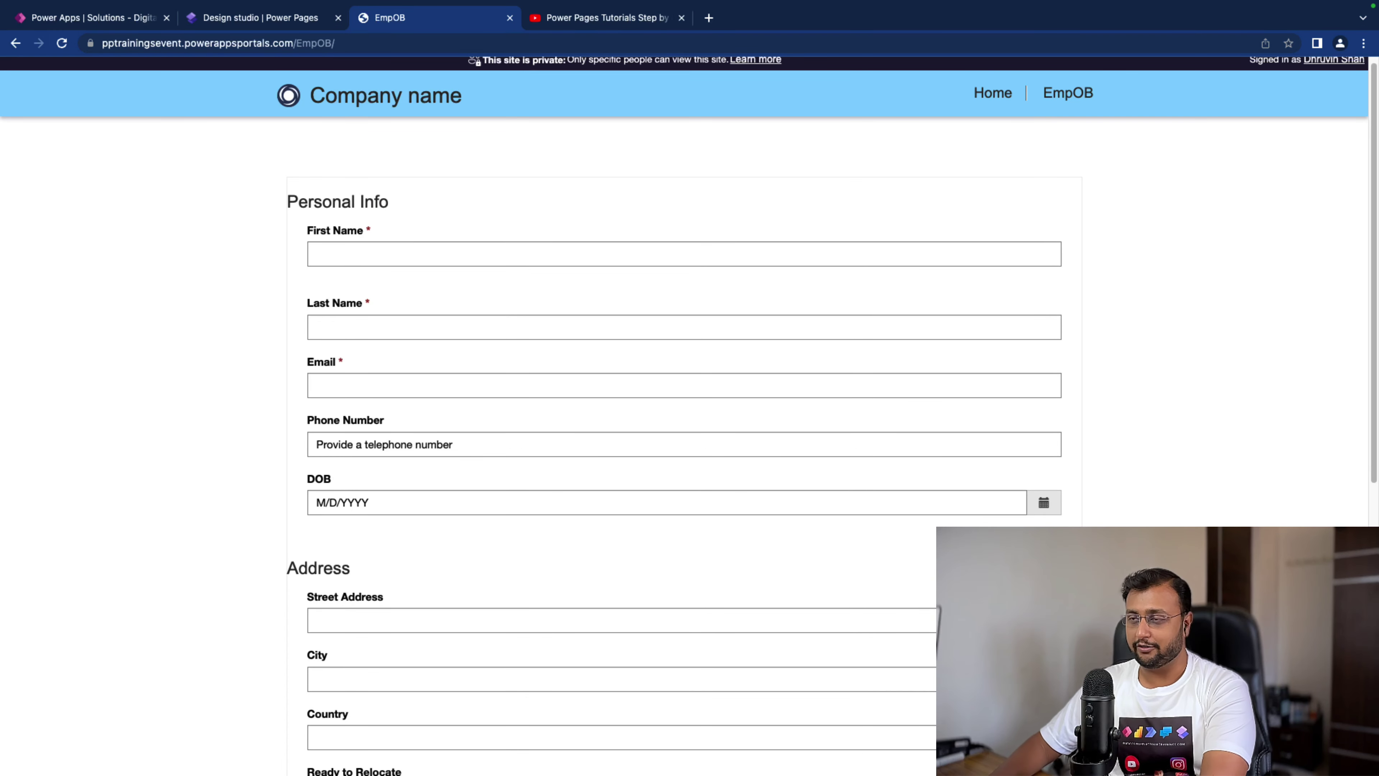
# Step: Look through the EmpOB page's Personal Info, Address and Professional Info sections
pyautogui.scroll(-8, 635, 396)
pyautogui.scroll(7, 625, 437)
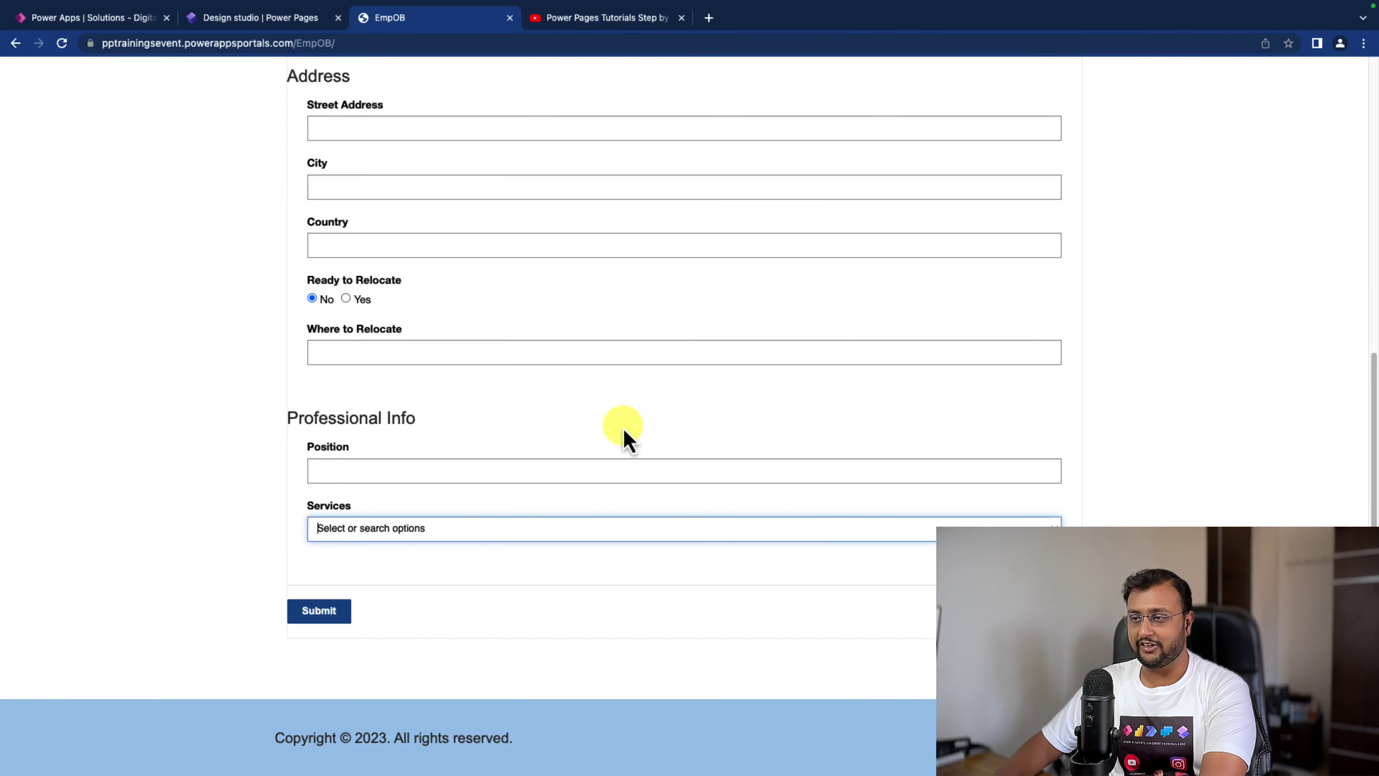
pyautogui.scroll(1, 616, 482)
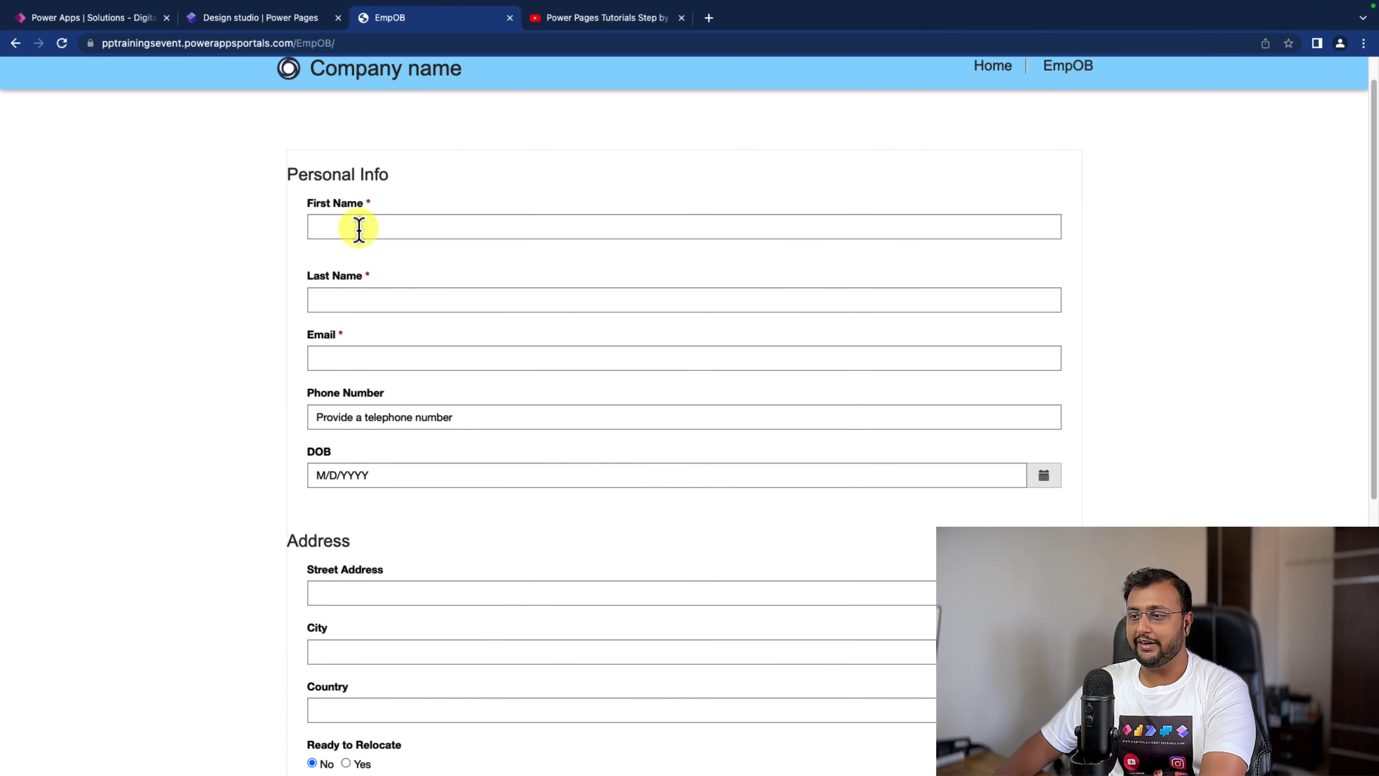
pyautogui.scroll(-8, 390, 517)
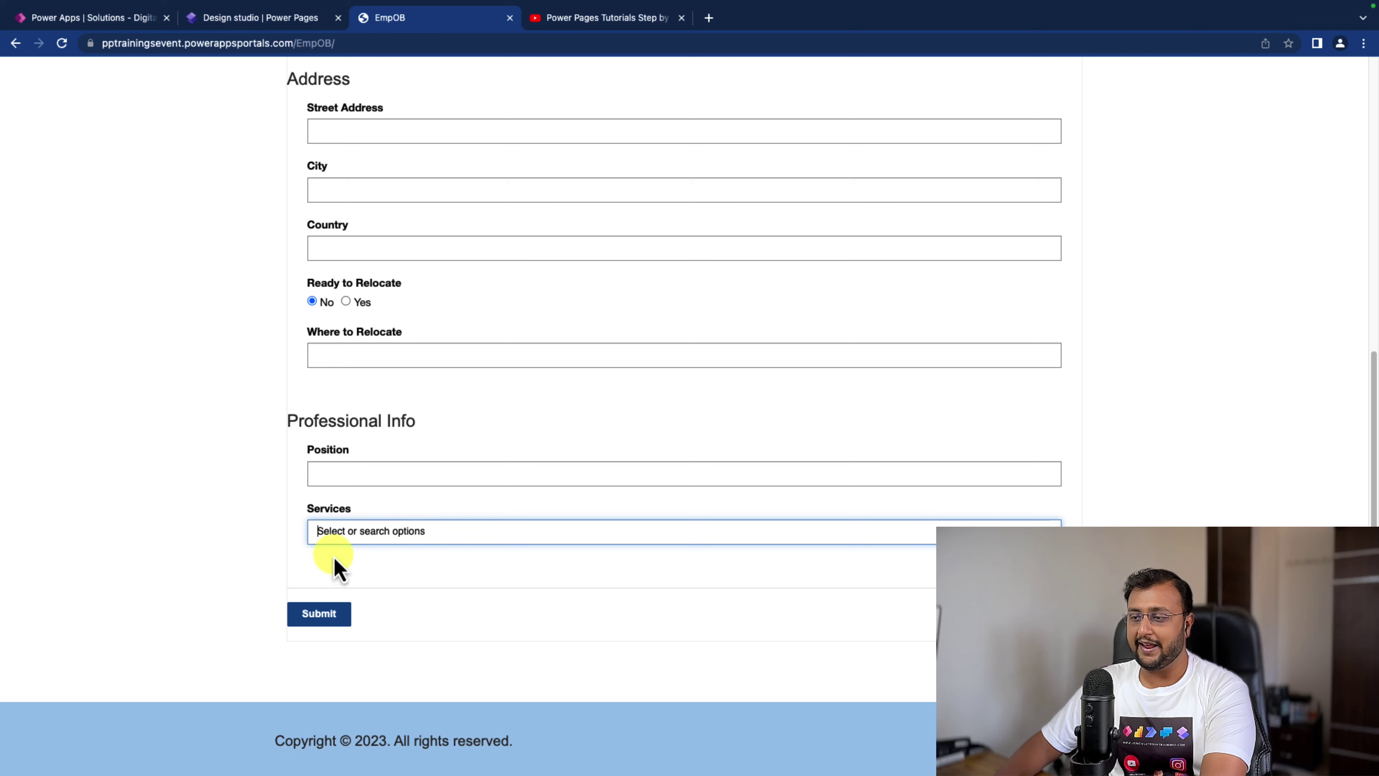
pyautogui.scroll(10, 612, 521)
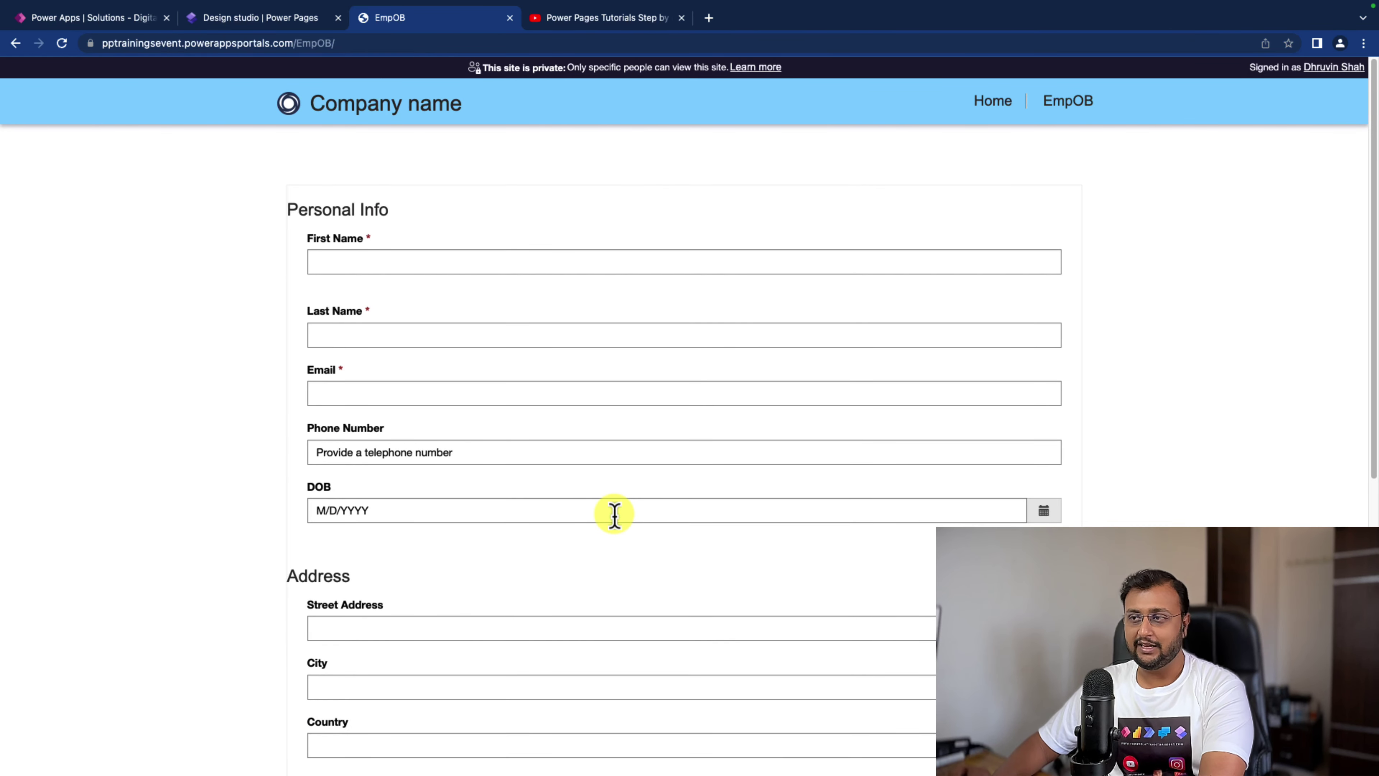
pyautogui.scroll(-6, 614, 513)
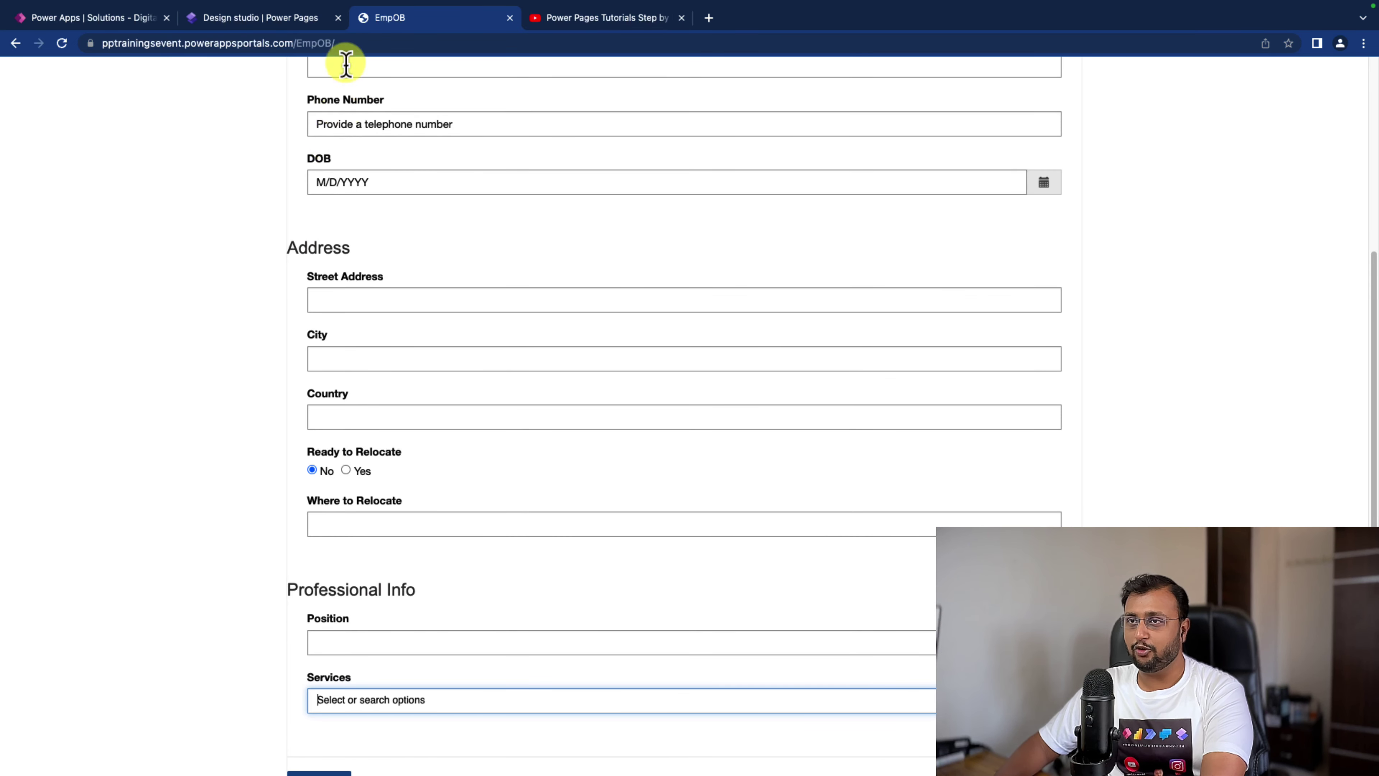
# Step: Switch to the Power Apps solution and create a new table with the display name Emp Experiences
pyautogui.click(116, 21)
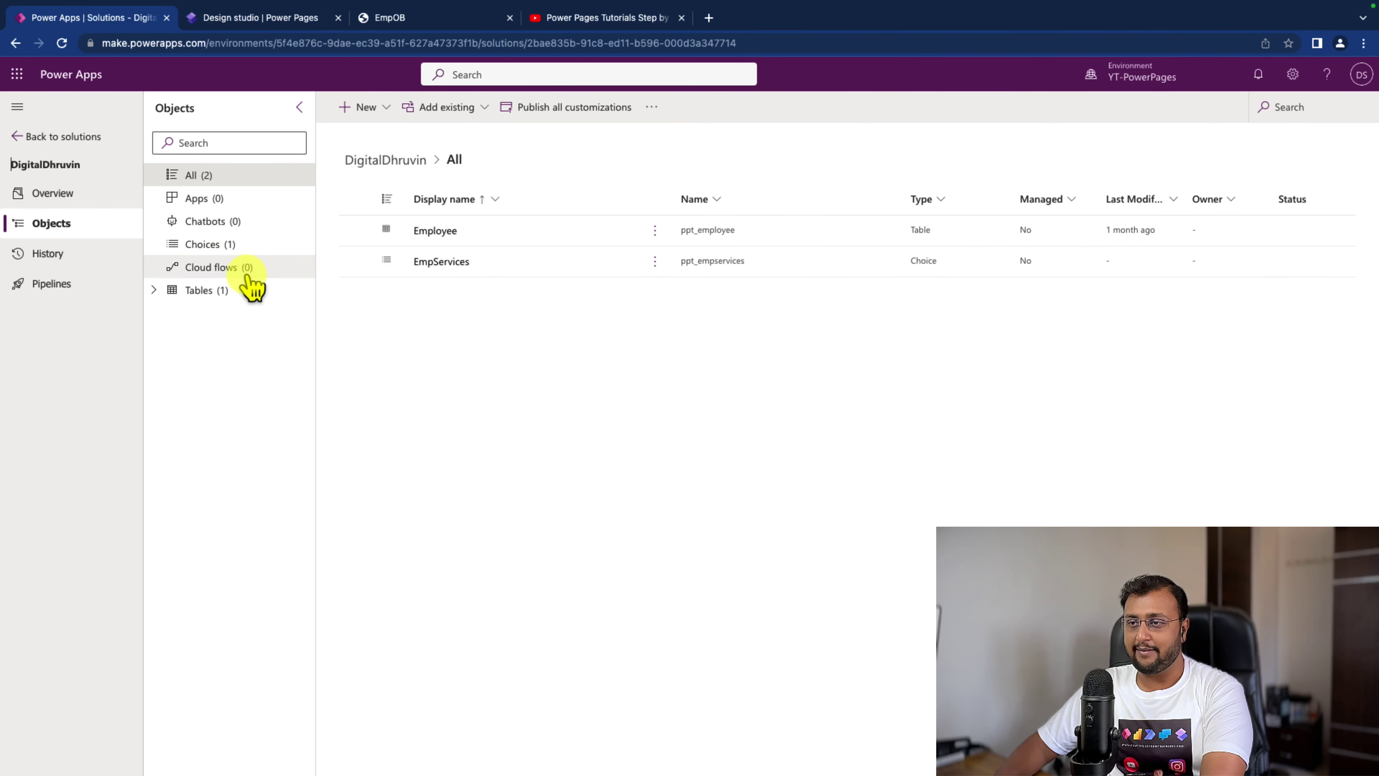
pyautogui.click(239, 293)
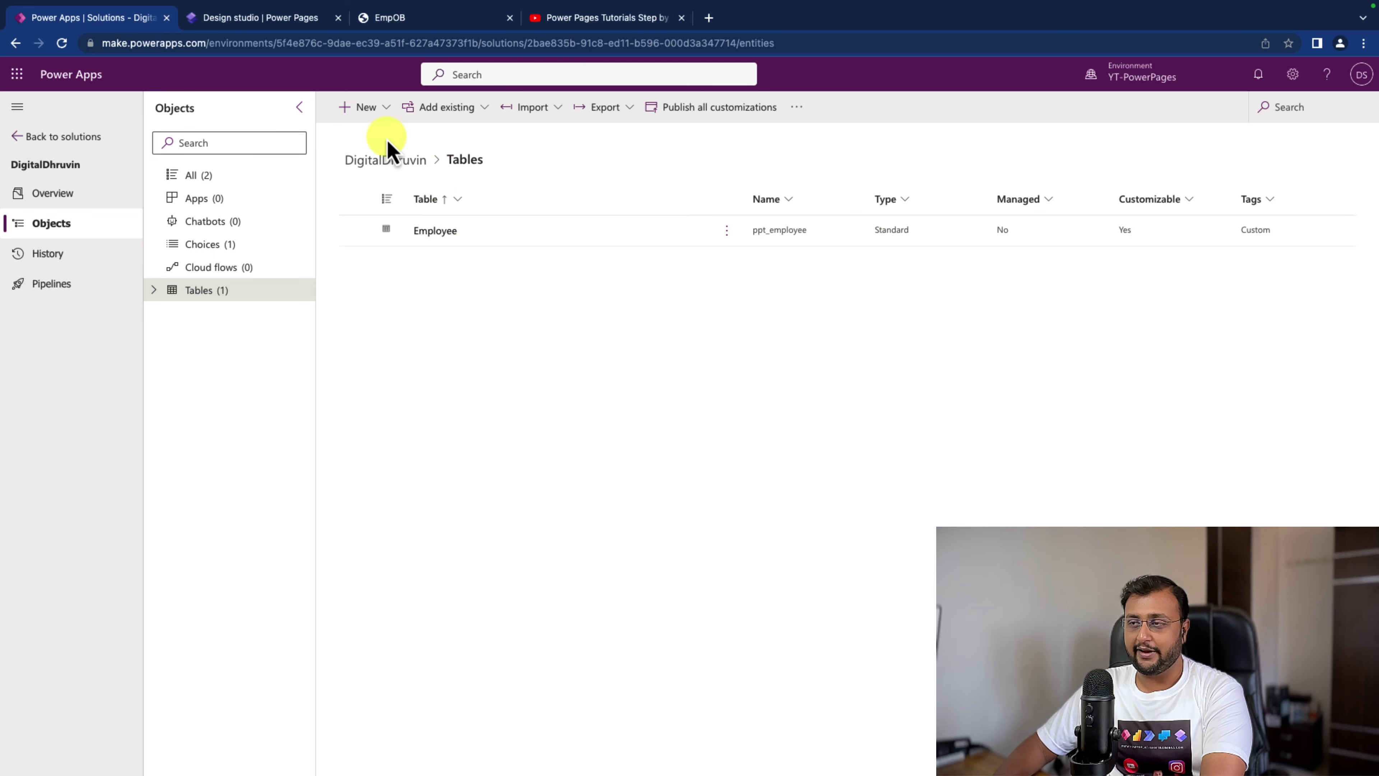
pyautogui.click(384, 107)
pyautogui.moveTo(395, 145)
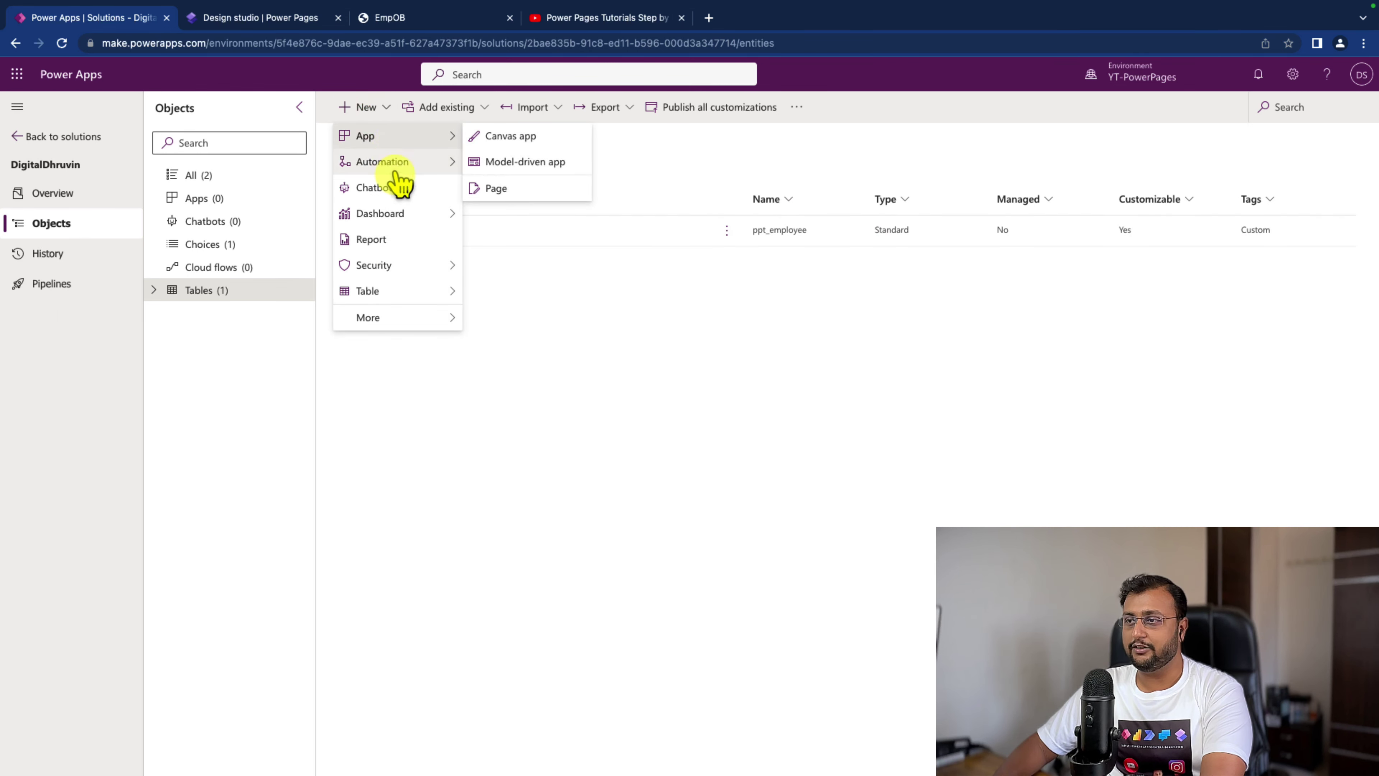
pyautogui.click(502, 292)
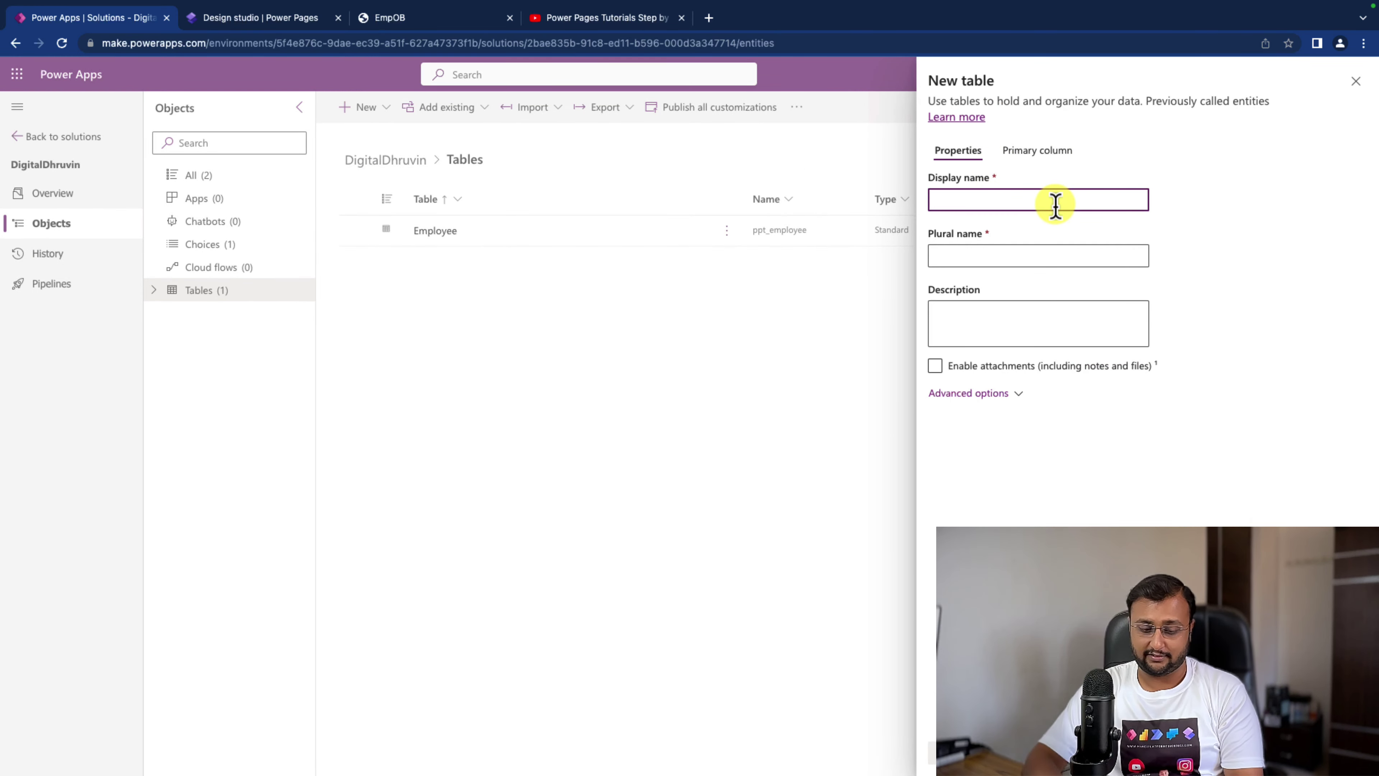
pyautogui.write('Emp Experiences')
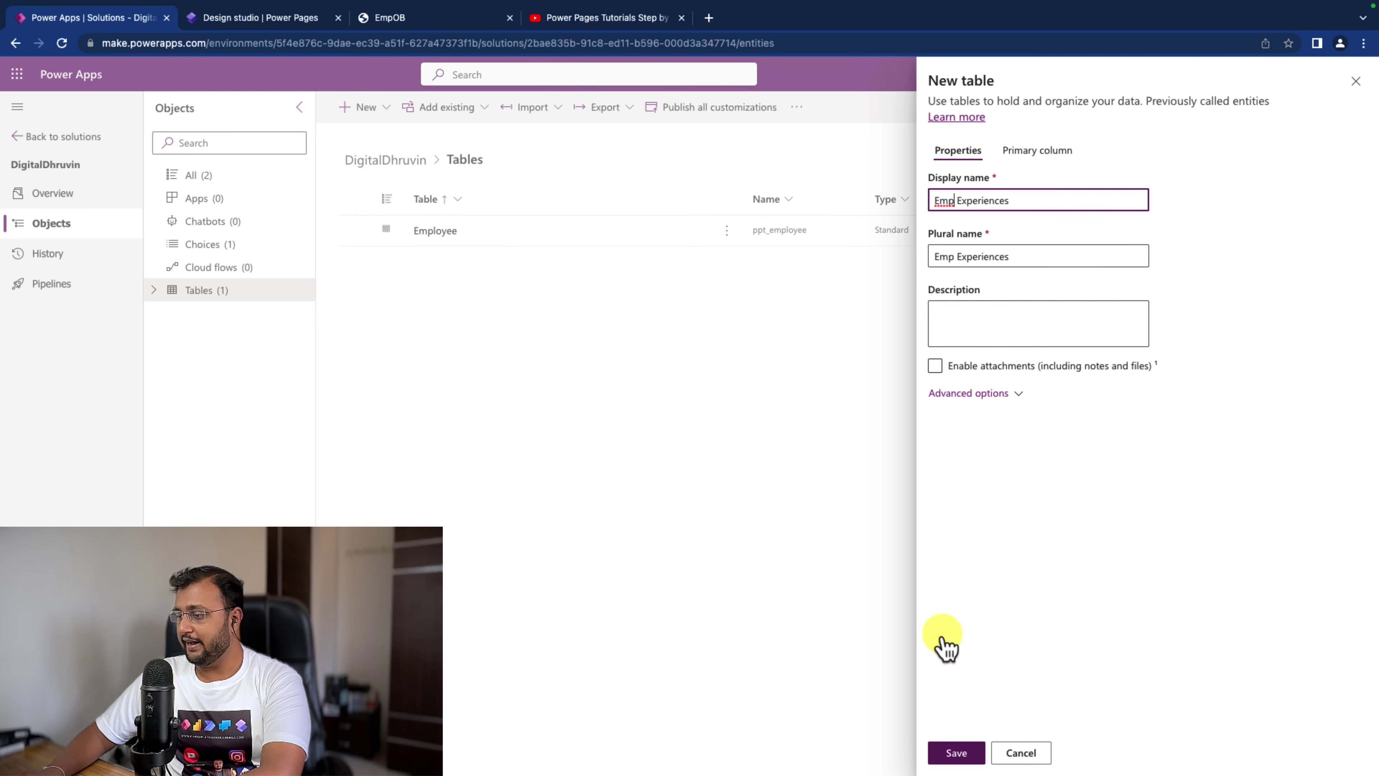
pyautogui.click(956, 753)
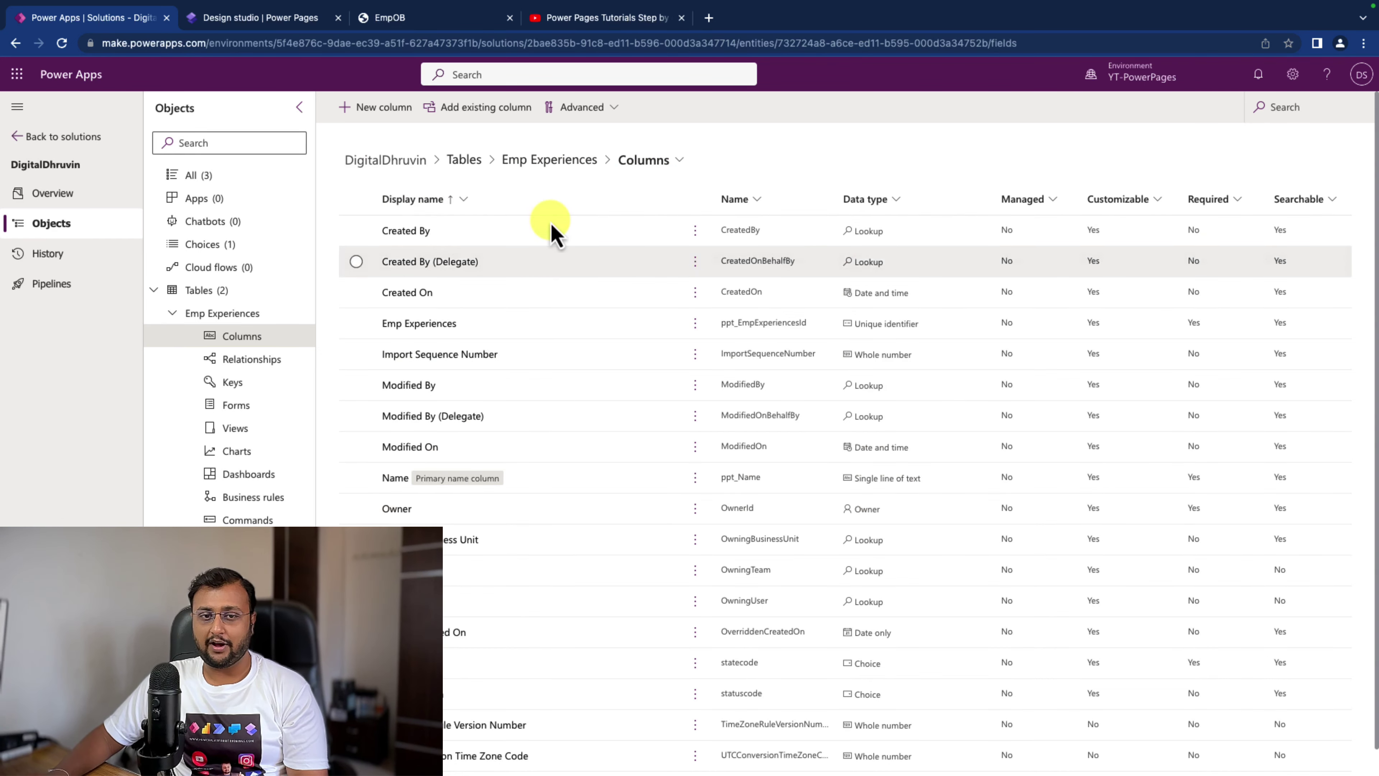
# Step: Add a Start Date column to the Emp Experiences table with the Date and time data type in Date only format
pyautogui.click(380, 107)
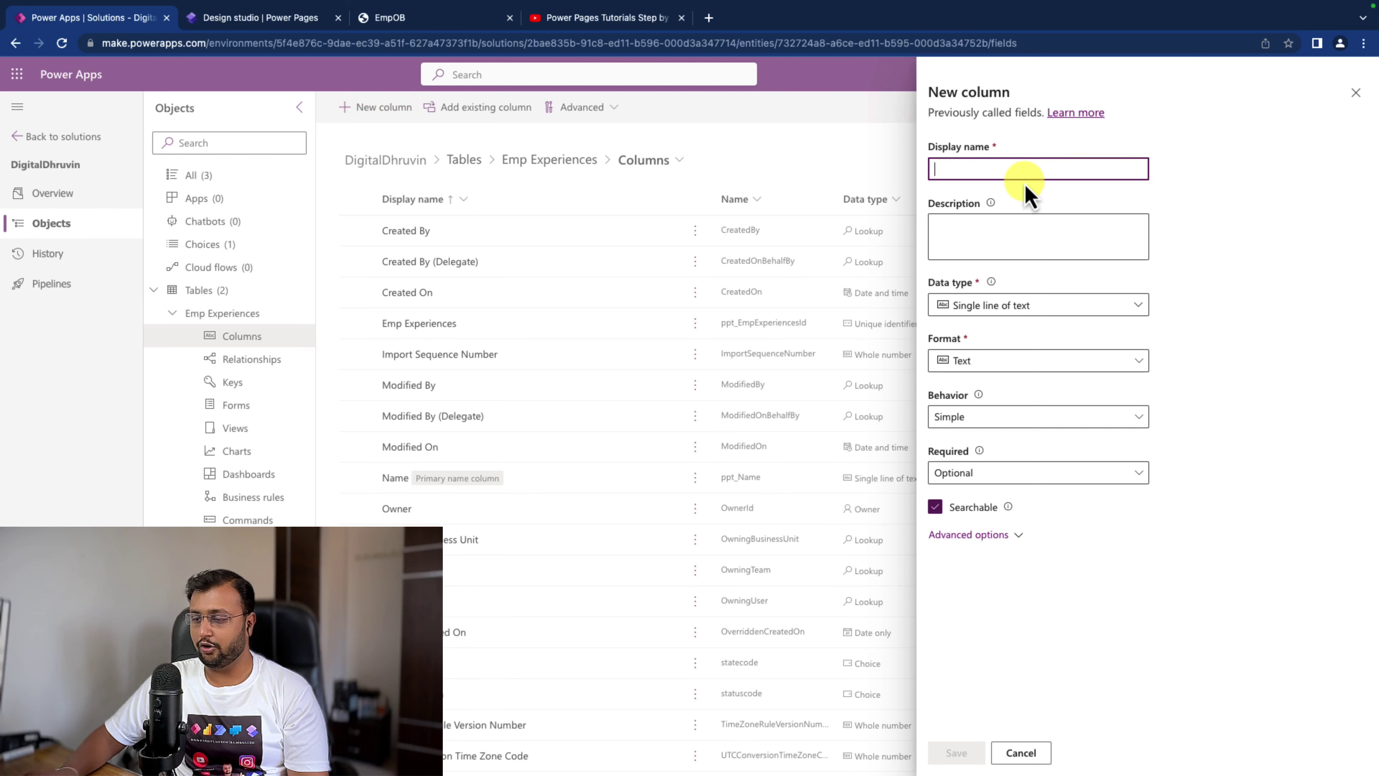
pyautogui.write('Start Date')
pyautogui.click(1037, 305)
pyautogui.moveTo(1032, 417)
pyautogui.click(1167, 437)
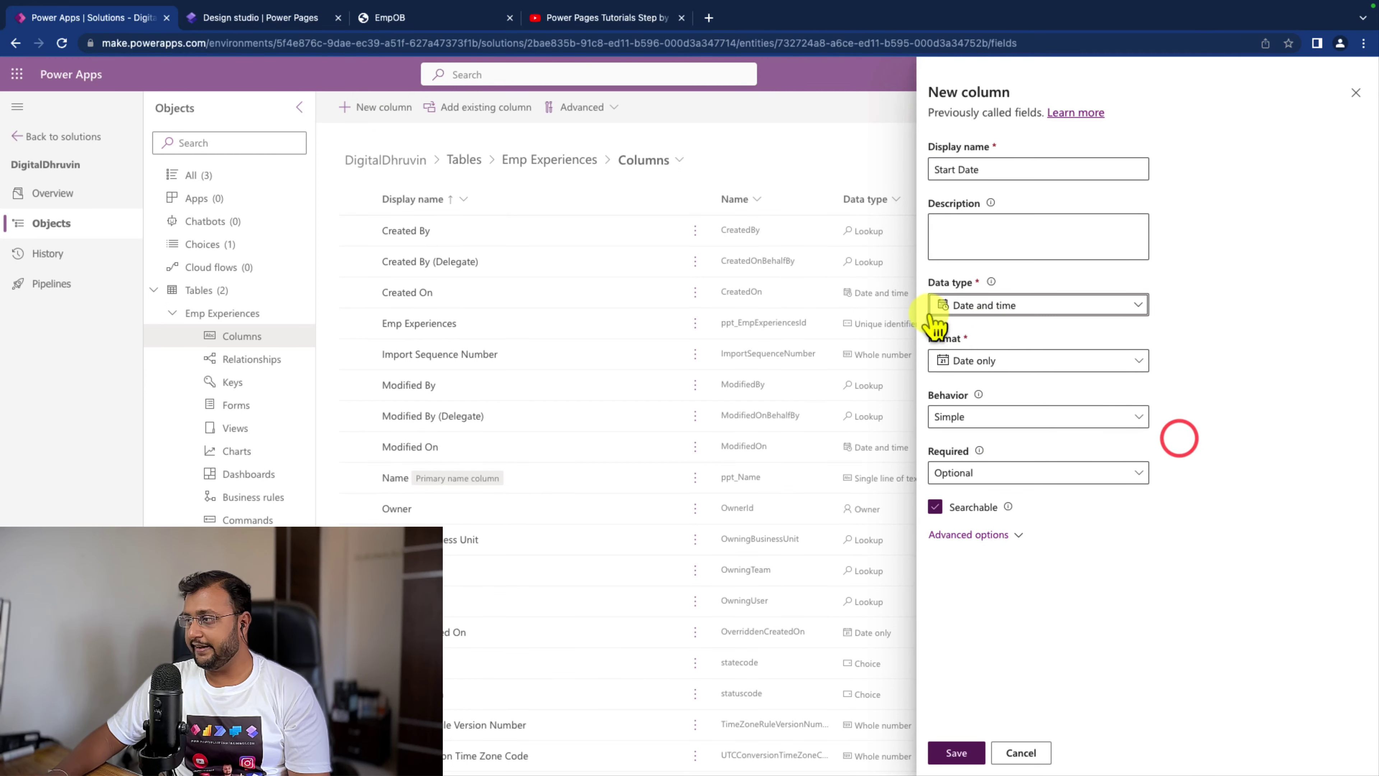
pyautogui.click(957, 753)
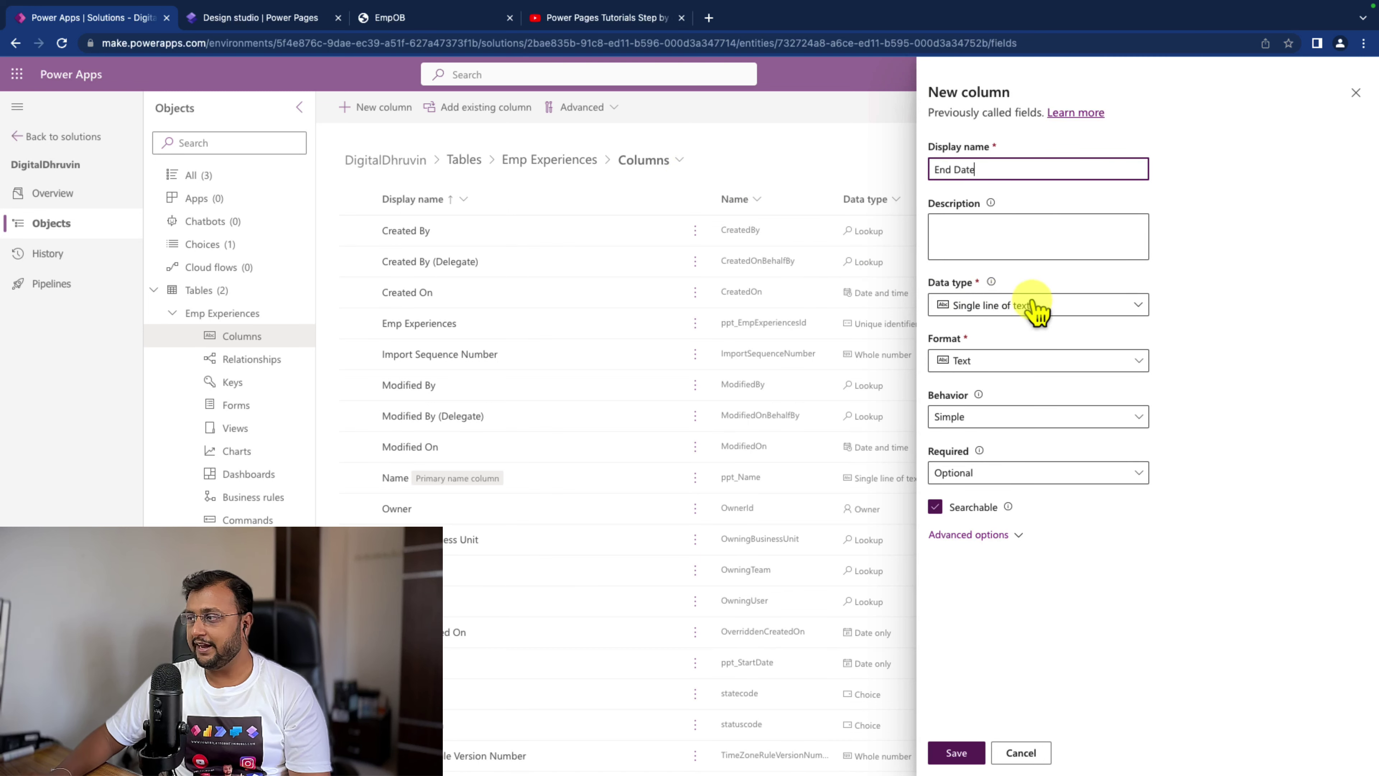
# Step: Add a Date only column named End Date and a single line of text column named Role to Emp Experiences
pyautogui.click(1031, 306)
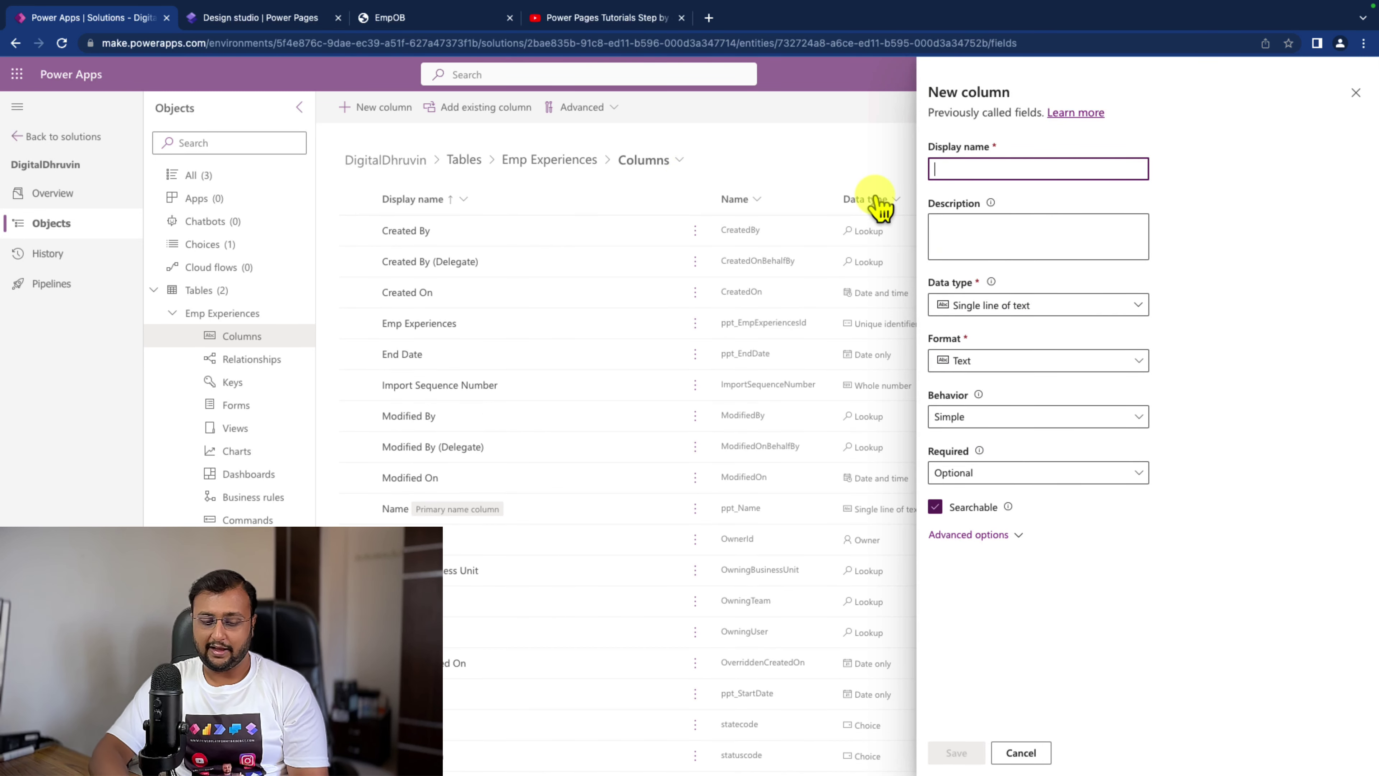
pyautogui.write('Role')
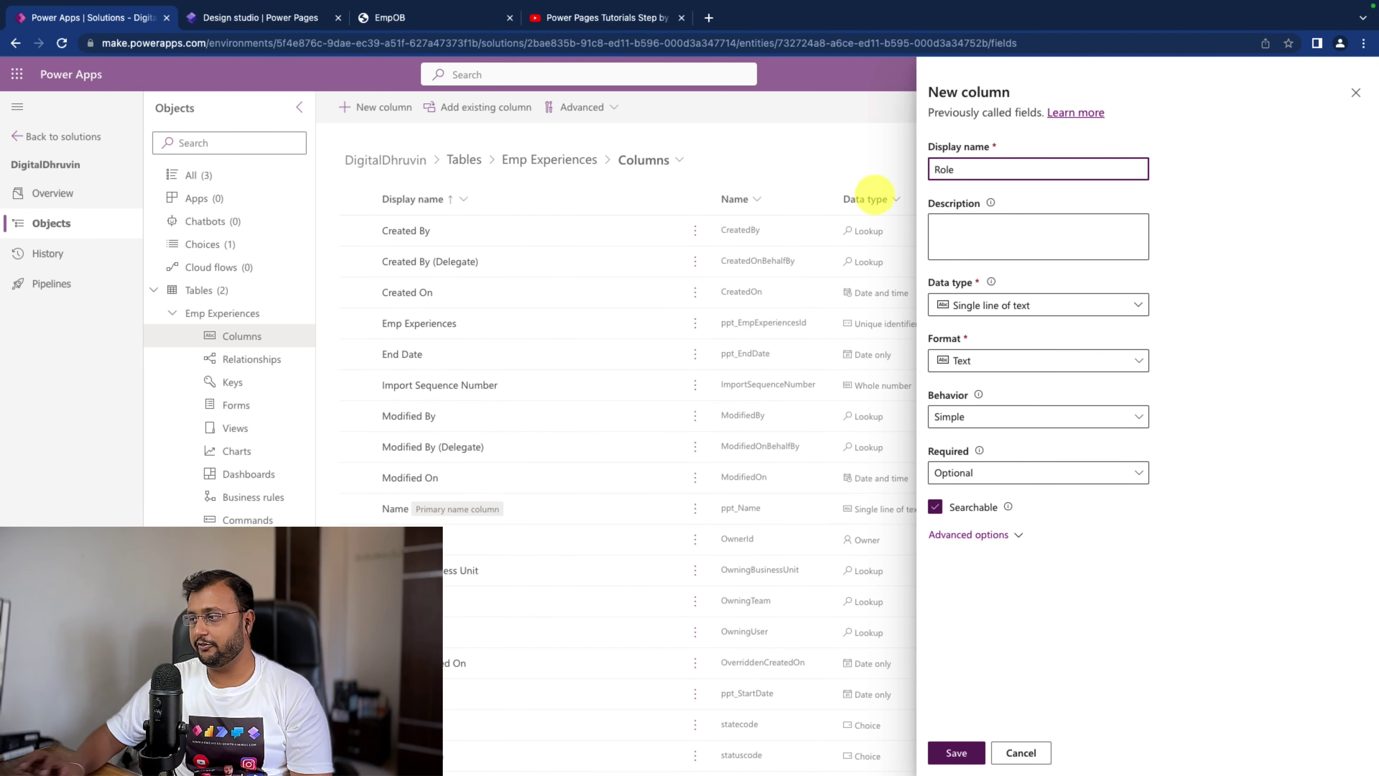
pyautogui.click(961, 754)
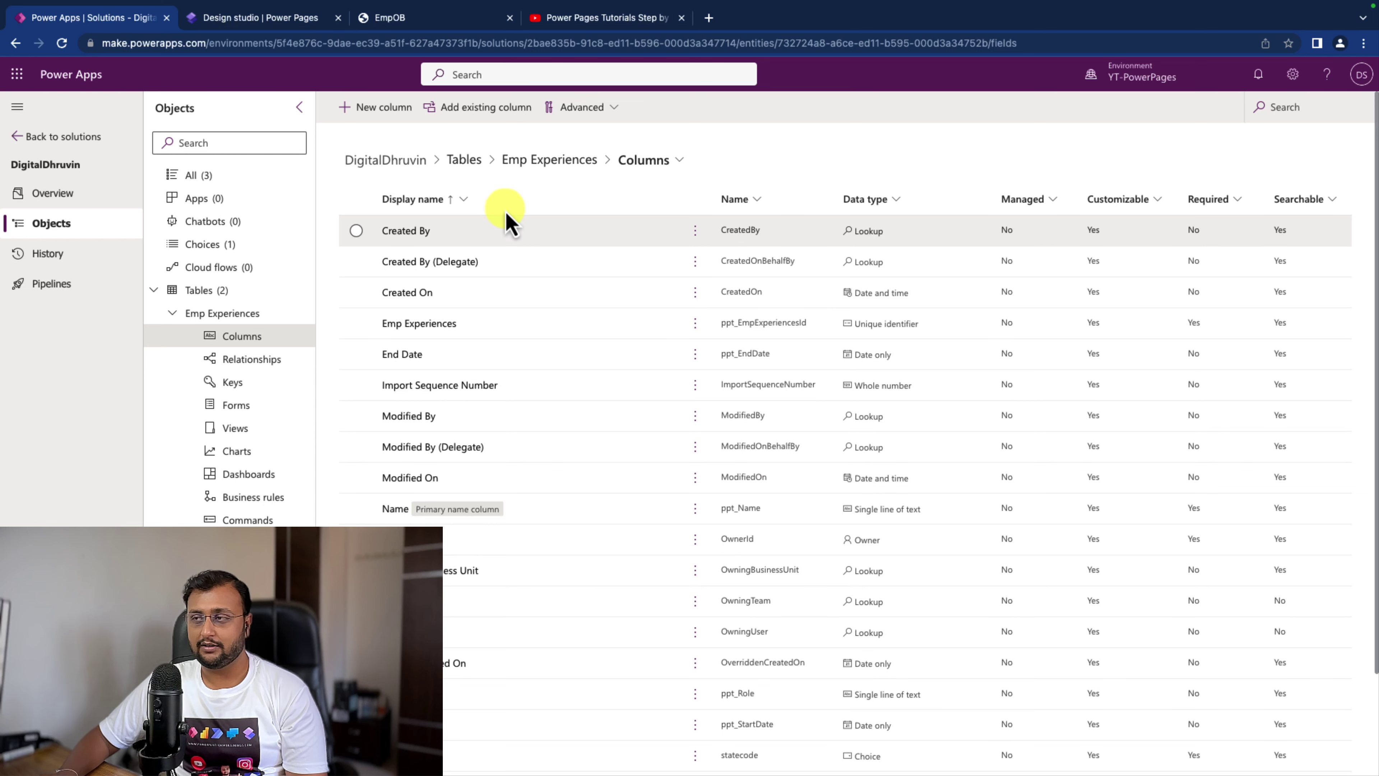
# Step: Add a Lookup column named EmployeeID to Emp Experiences, with Employee as its related table
pyautogui.click(390, 116)
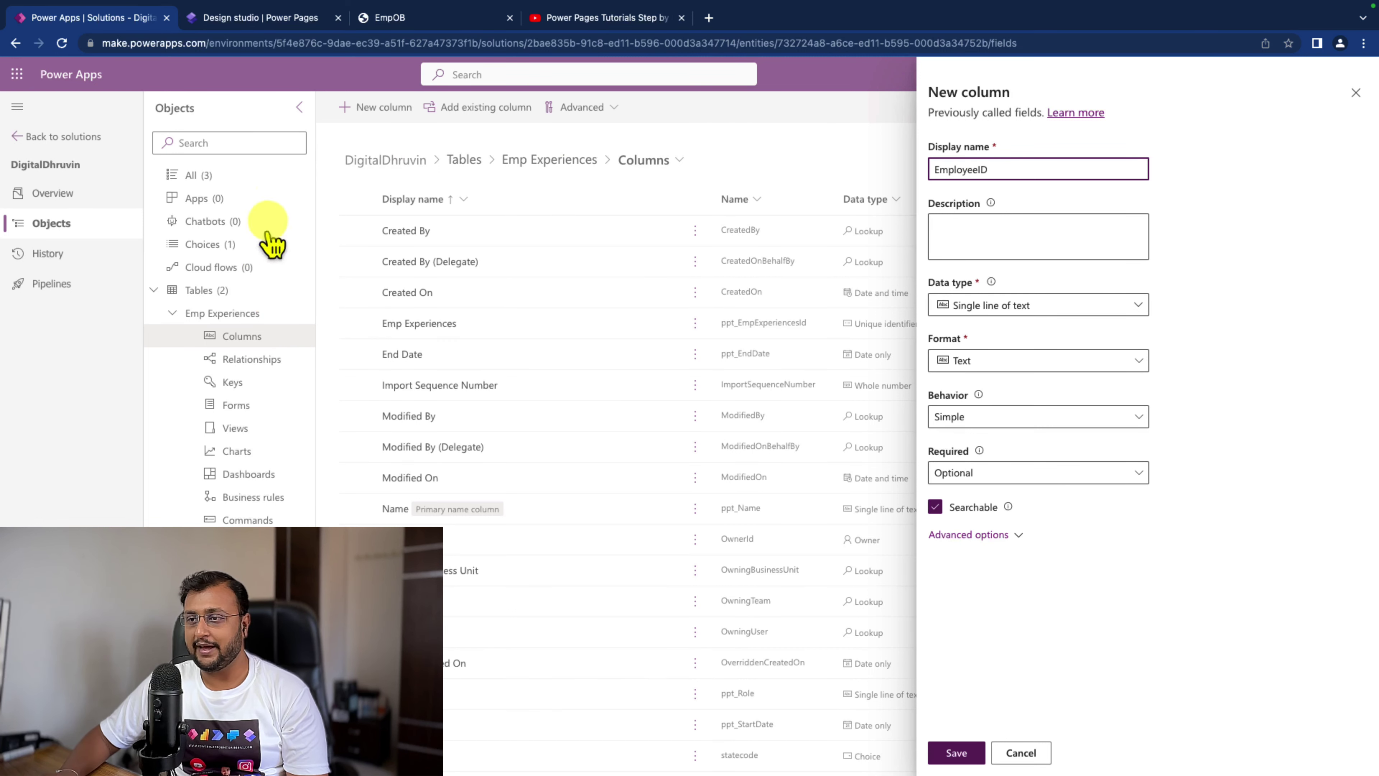
pyautogui.click(1062, 306)
pyautogui.moveTo(1135, 441)
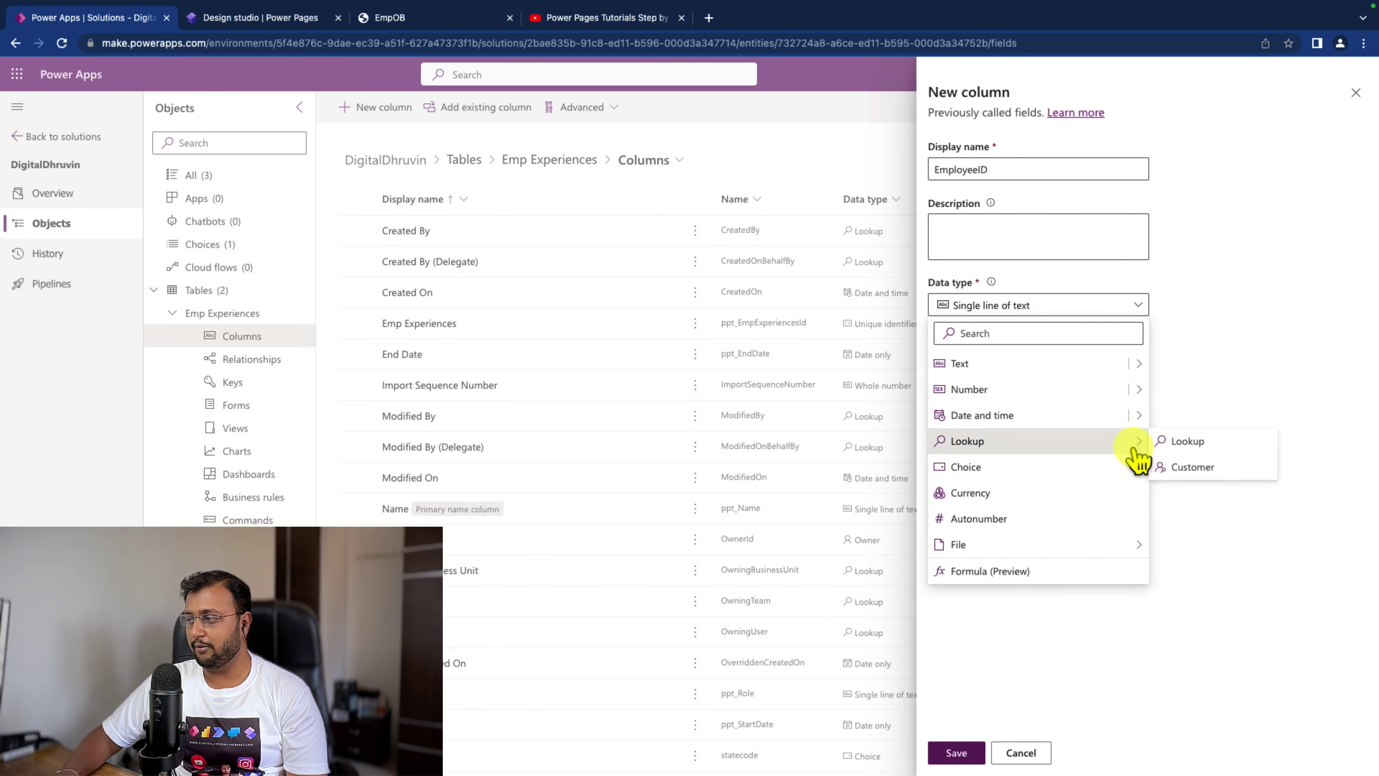
pyautogui.click(1189, 443)
pyautogui.click(1033, 451)
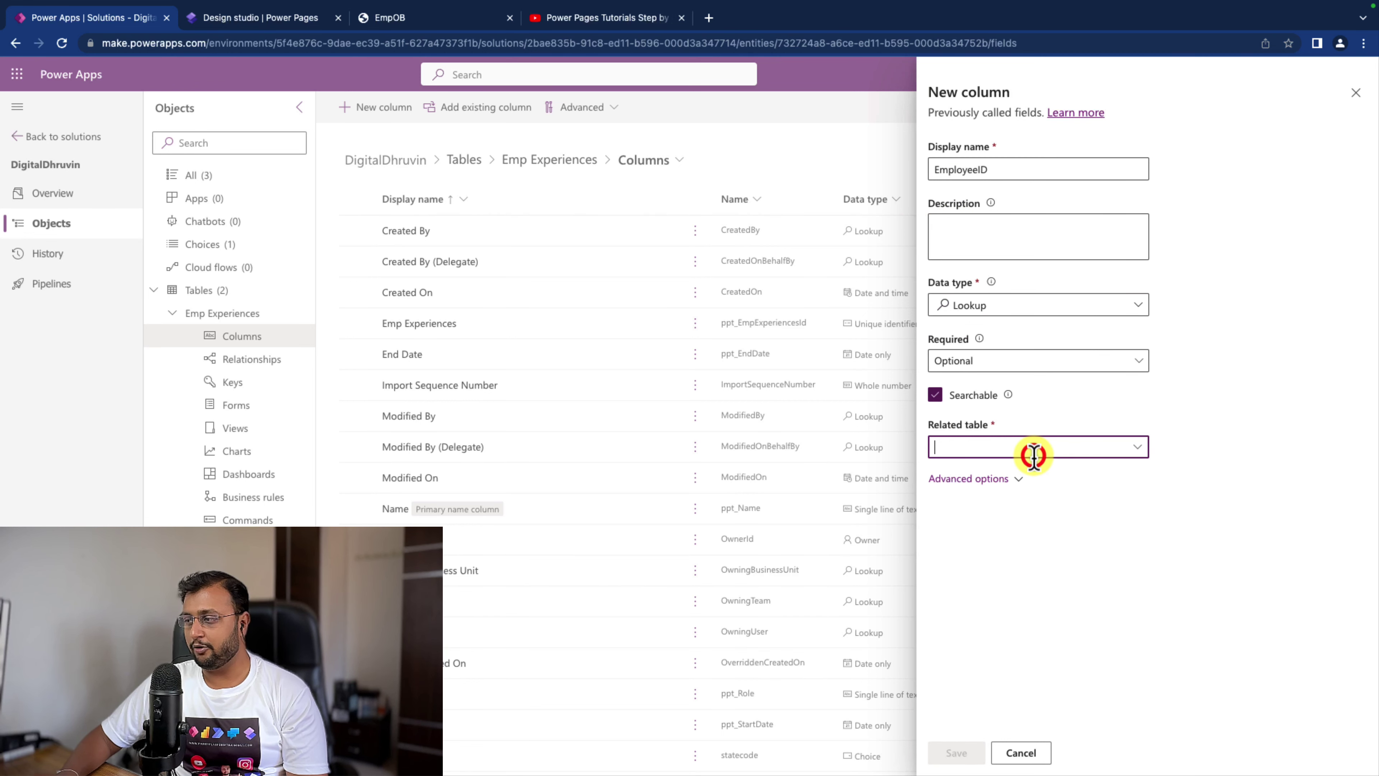
pyautogui.write('empl')
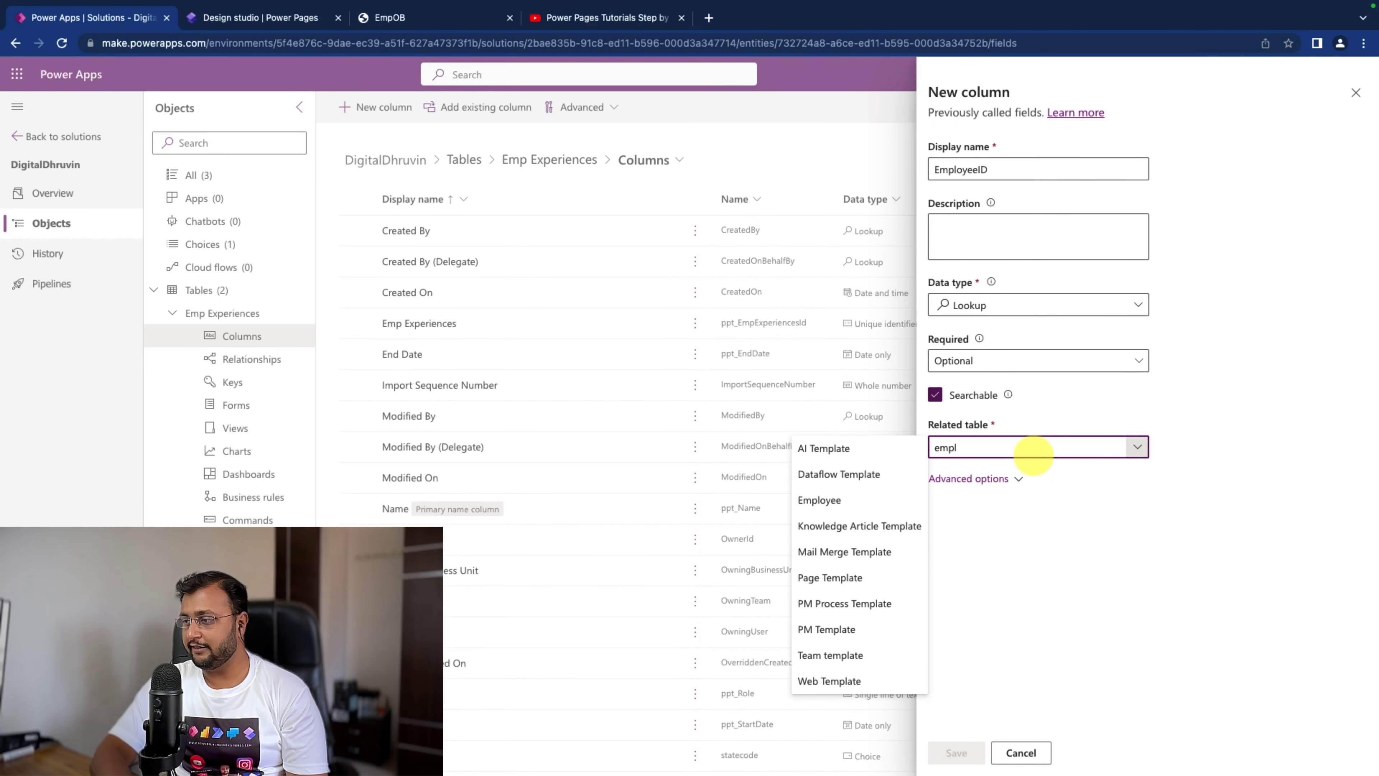
pyautogui.write('o')
pyautogui.click(910, 447)
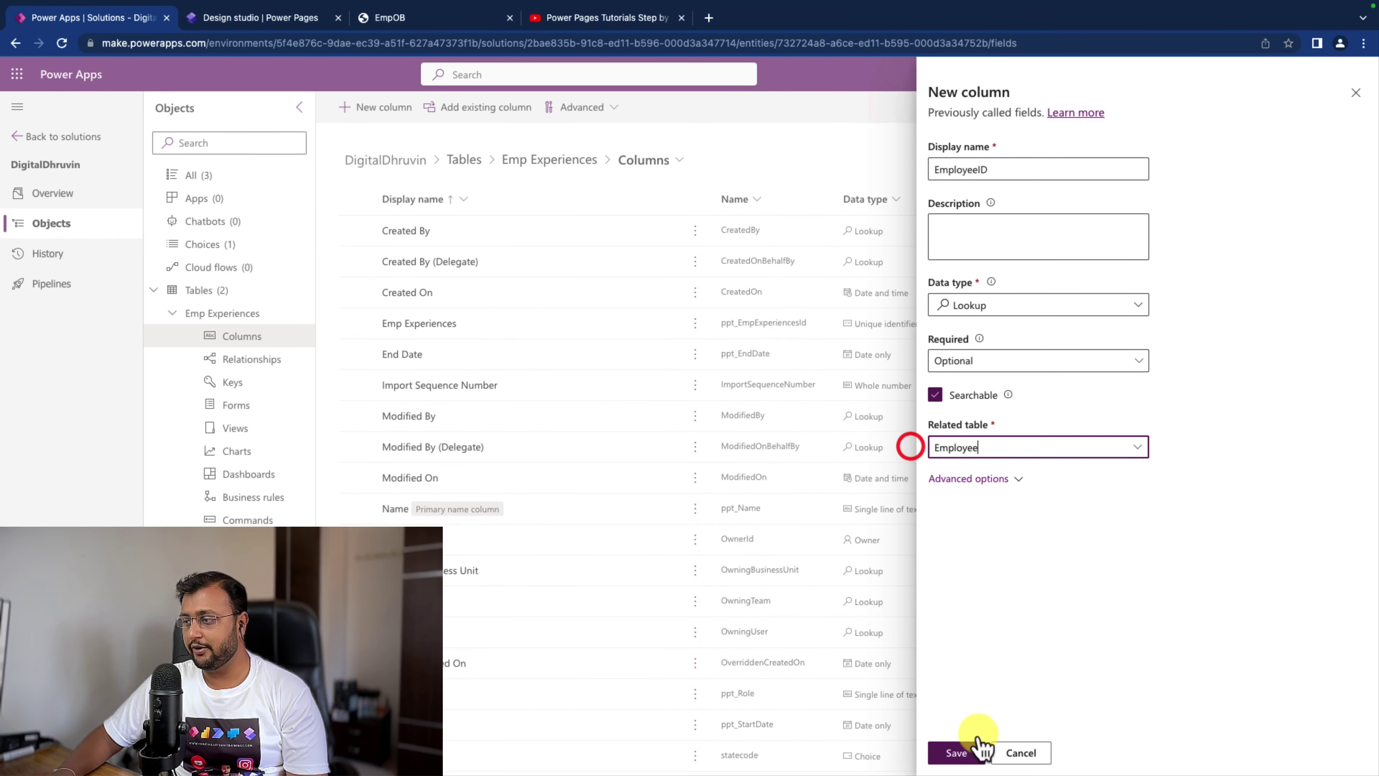
pyautogui.click(972, 754)
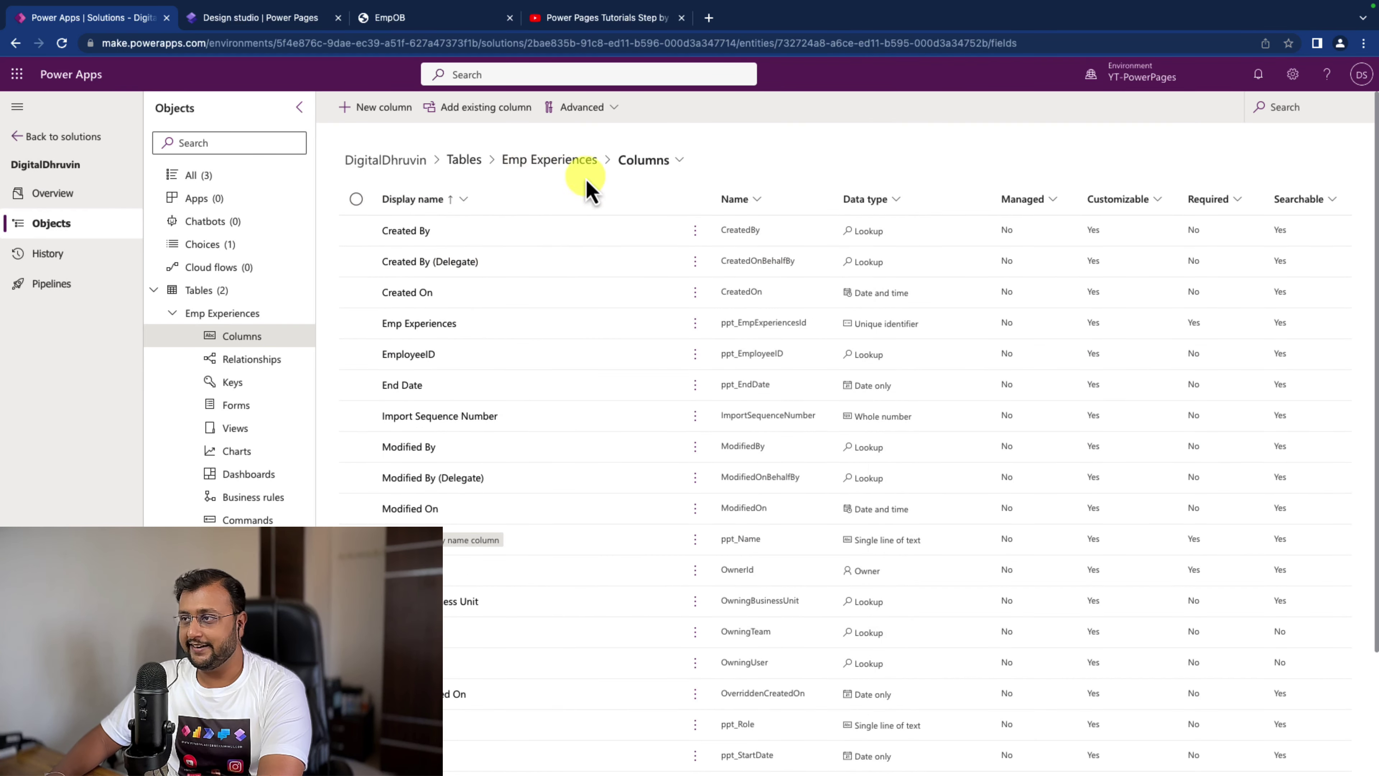
# Step: Create a new main form for the Emp Experiences table
pyautogui.click(551, 163)
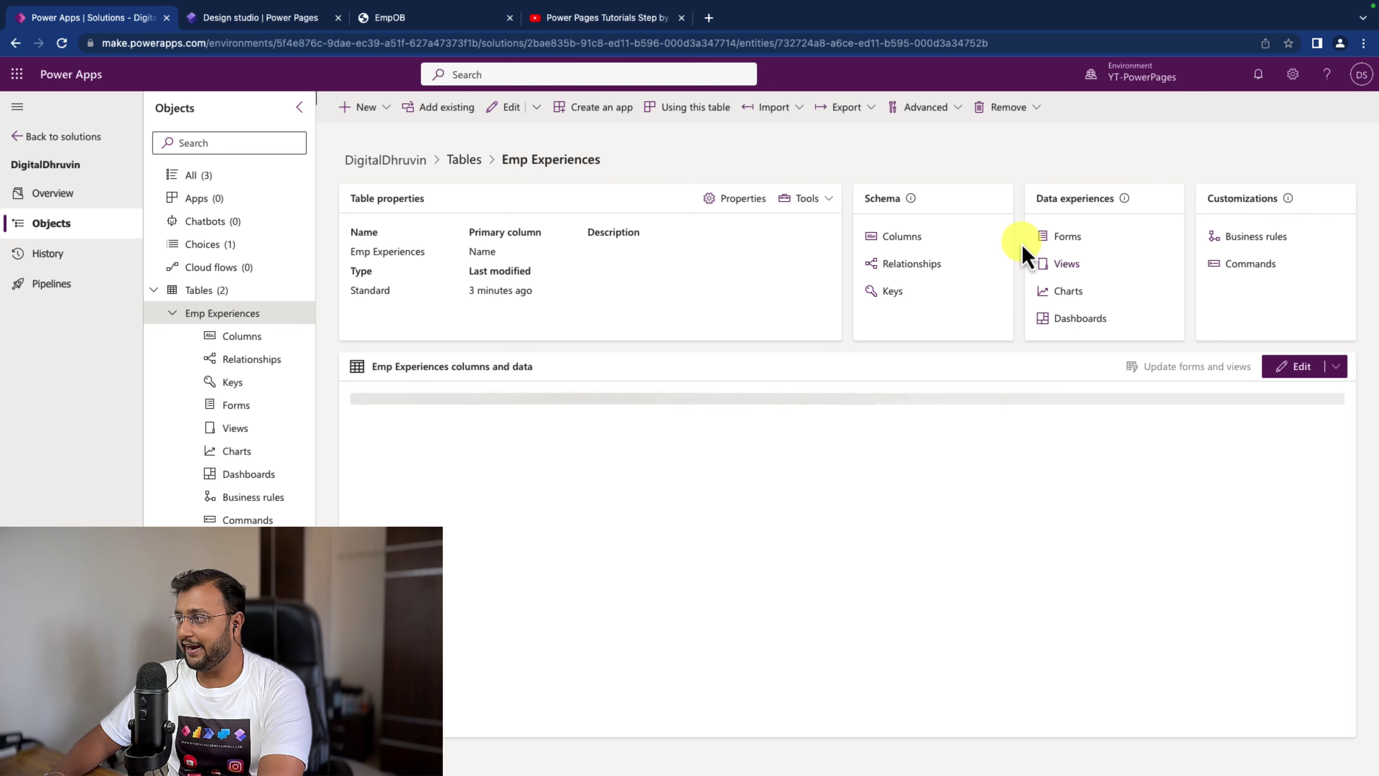
pyautogui.click(1068, 239)
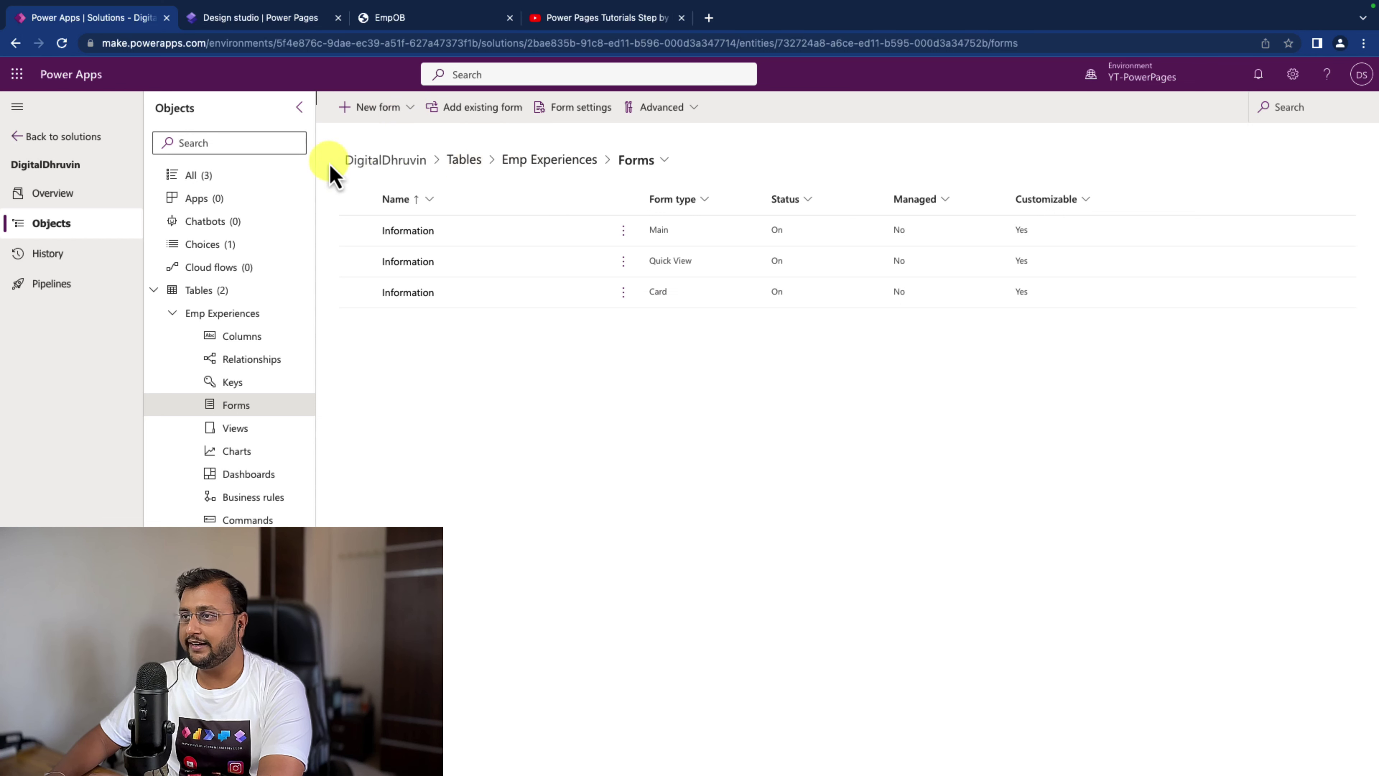
pyautogui.click(411, 111)
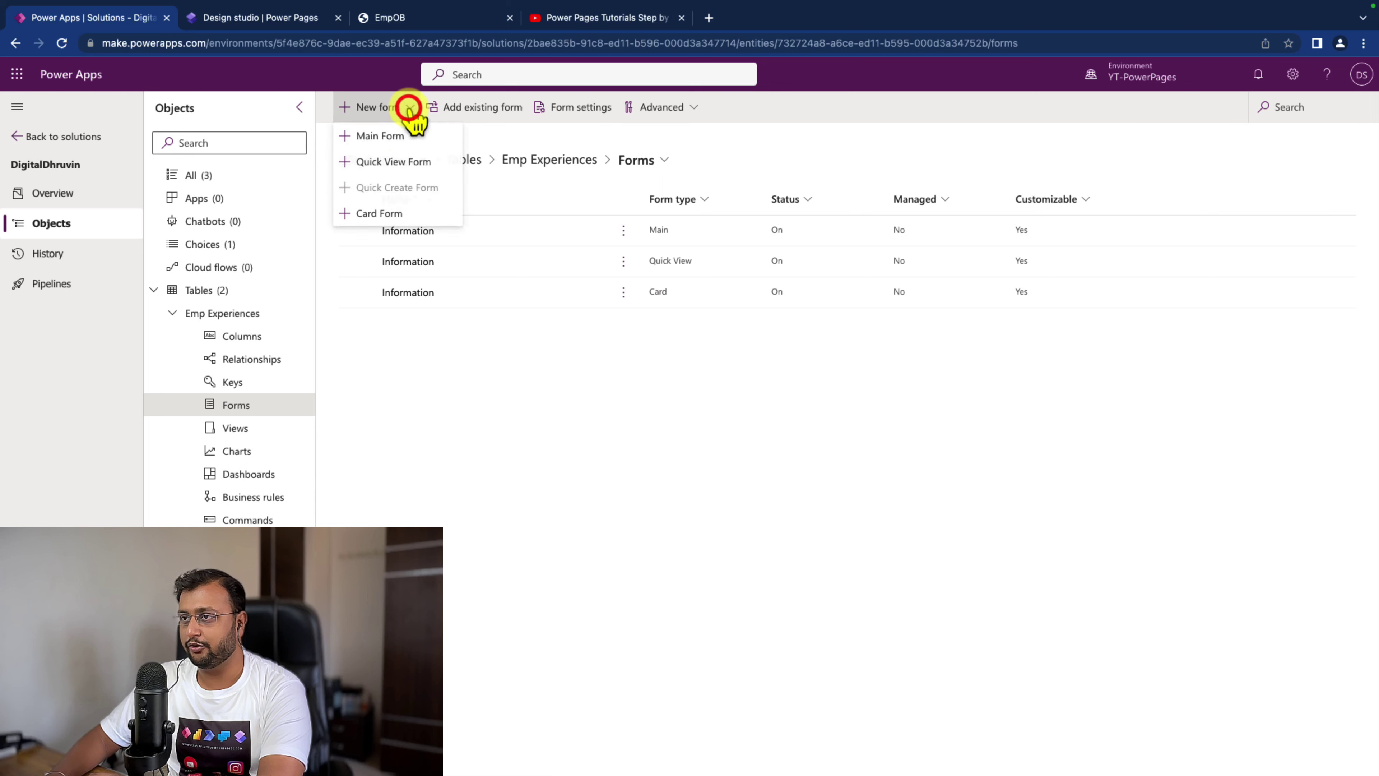
pyautogui.click(407, 139)
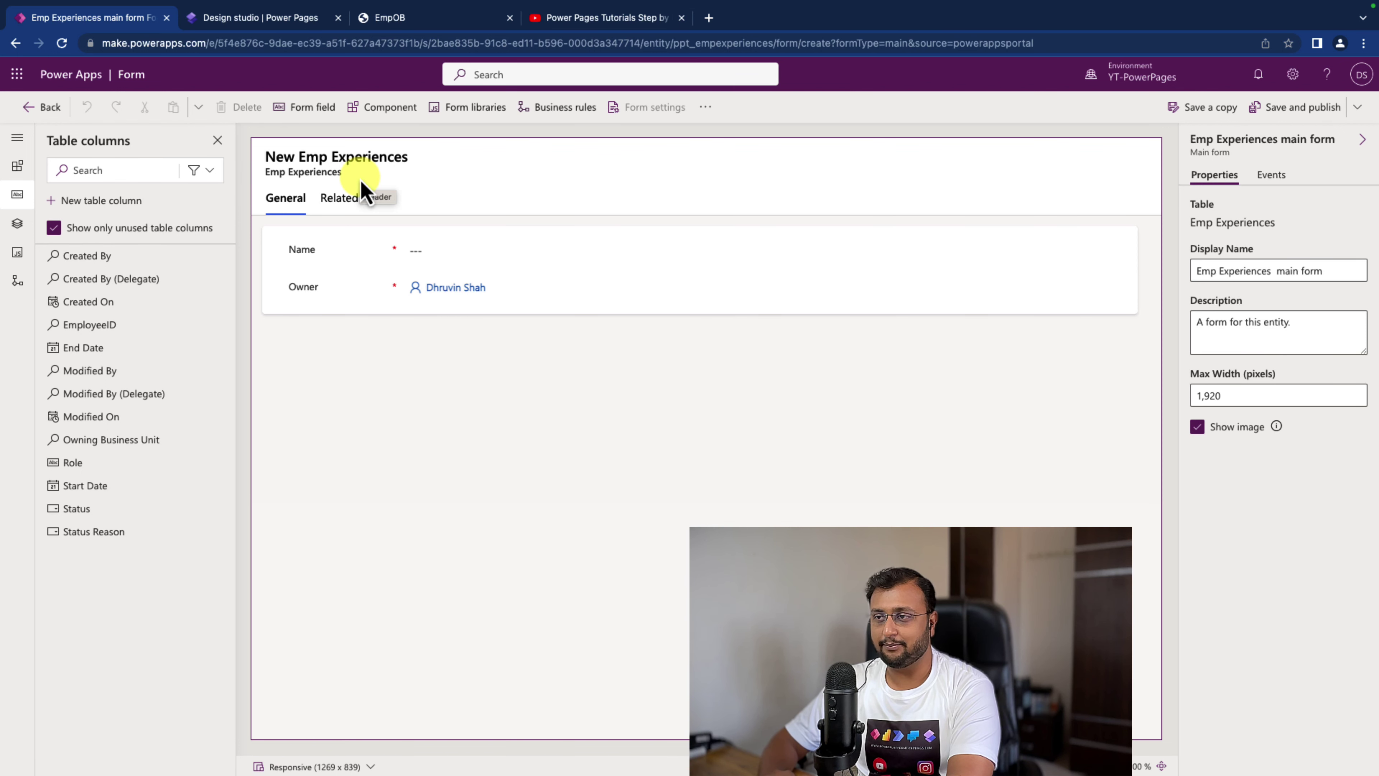
# Step: Hide the Owner field on the Emp Experiences main form
pyautogui.click(371, 256)
pyautogui.click(360, 289)
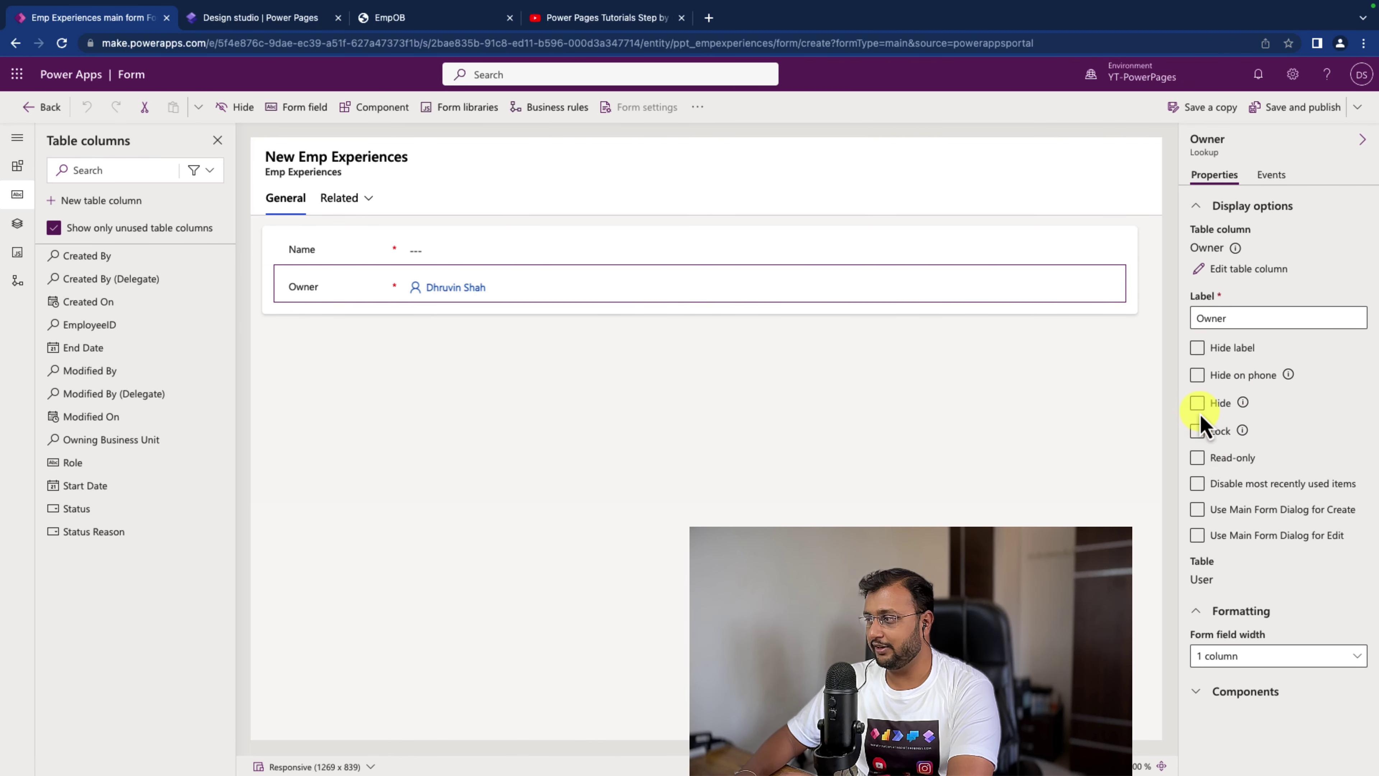
pyautogui.click(1197, 403)
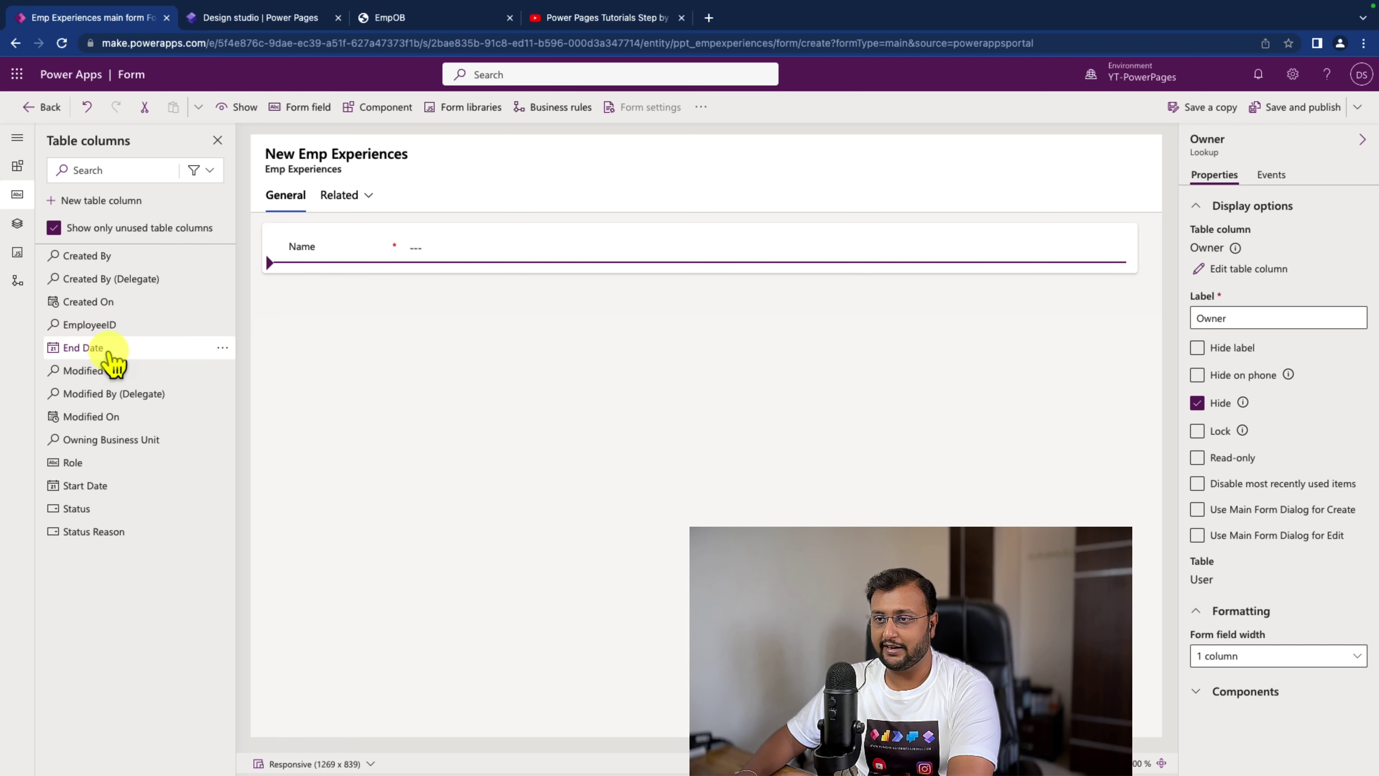
# Step: Add the Start Date, End Date and Role columns to the form below the Name field
pyautogui.click(110, 486)
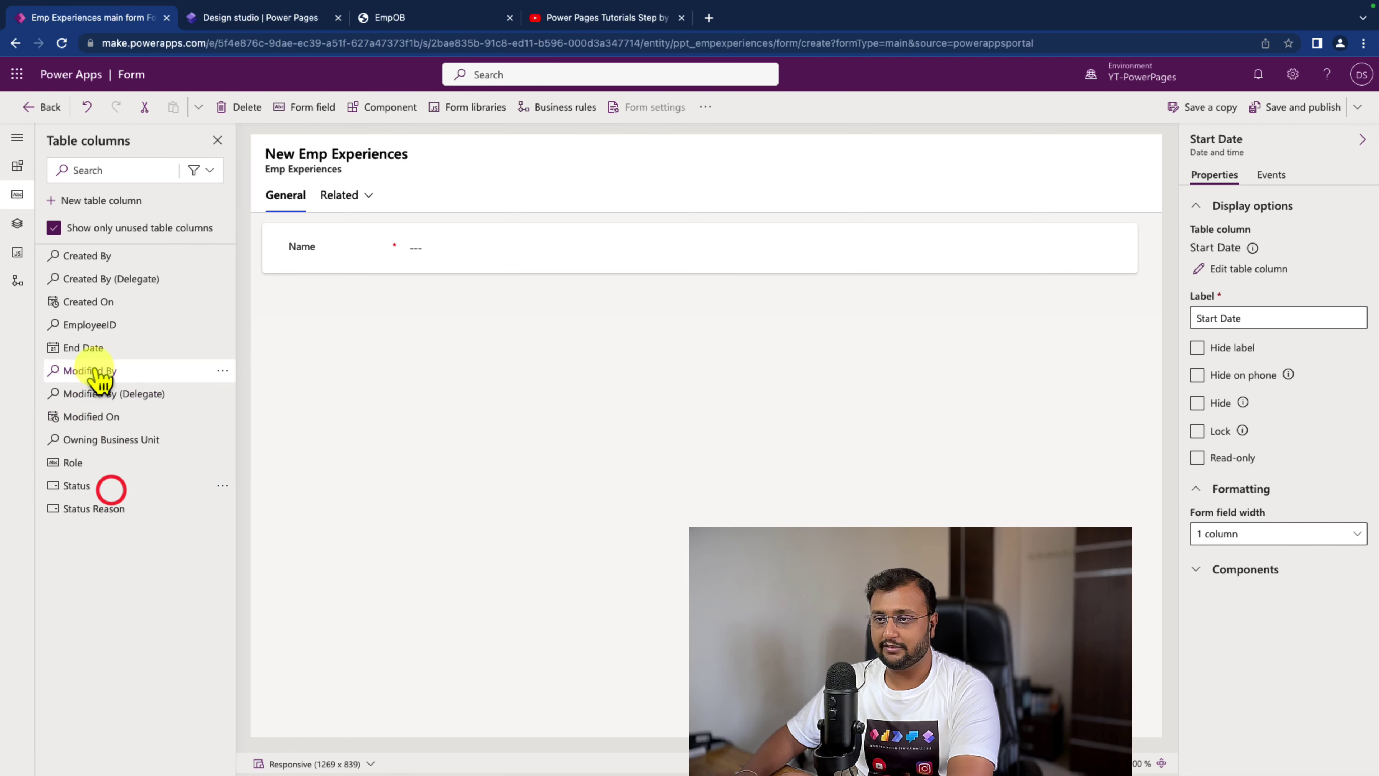
pyautogui.click(100, 348)
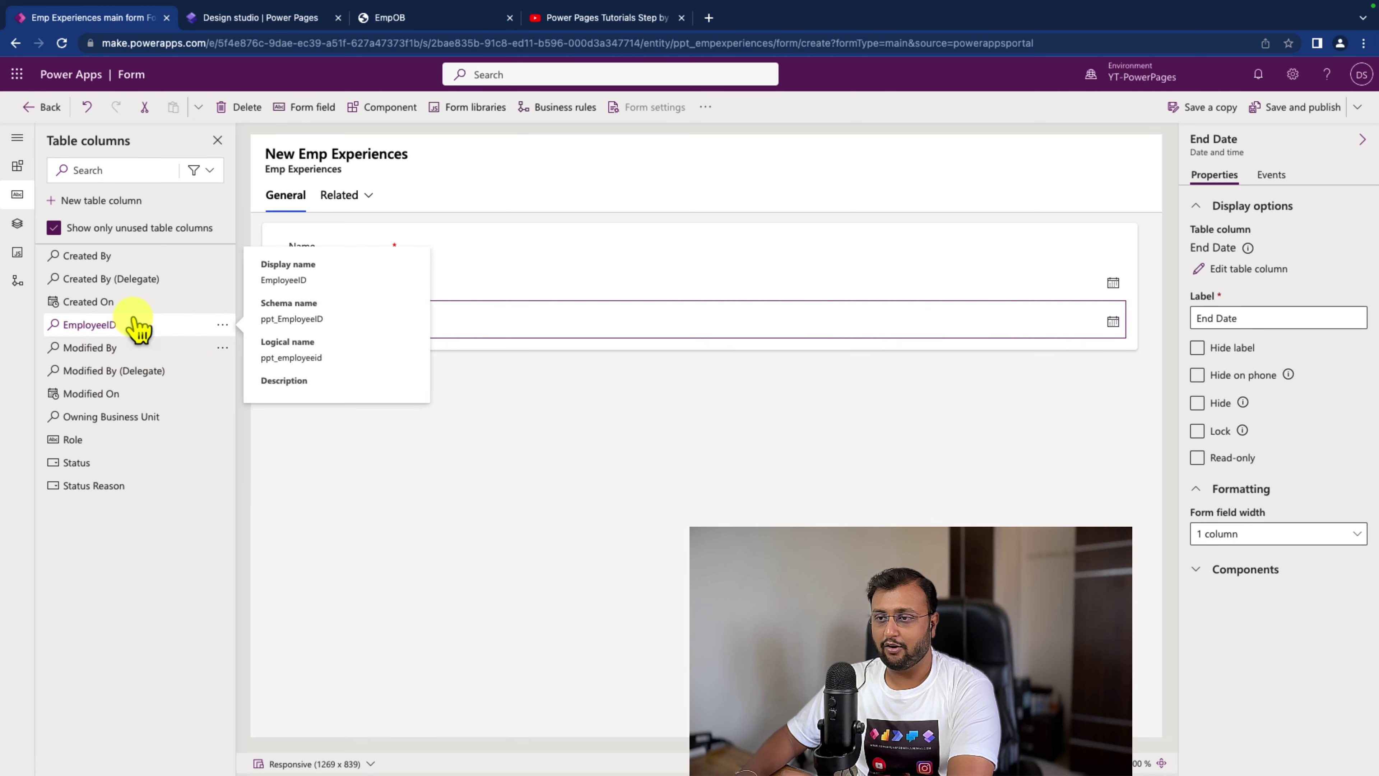
pyautogui.click(92, 440)
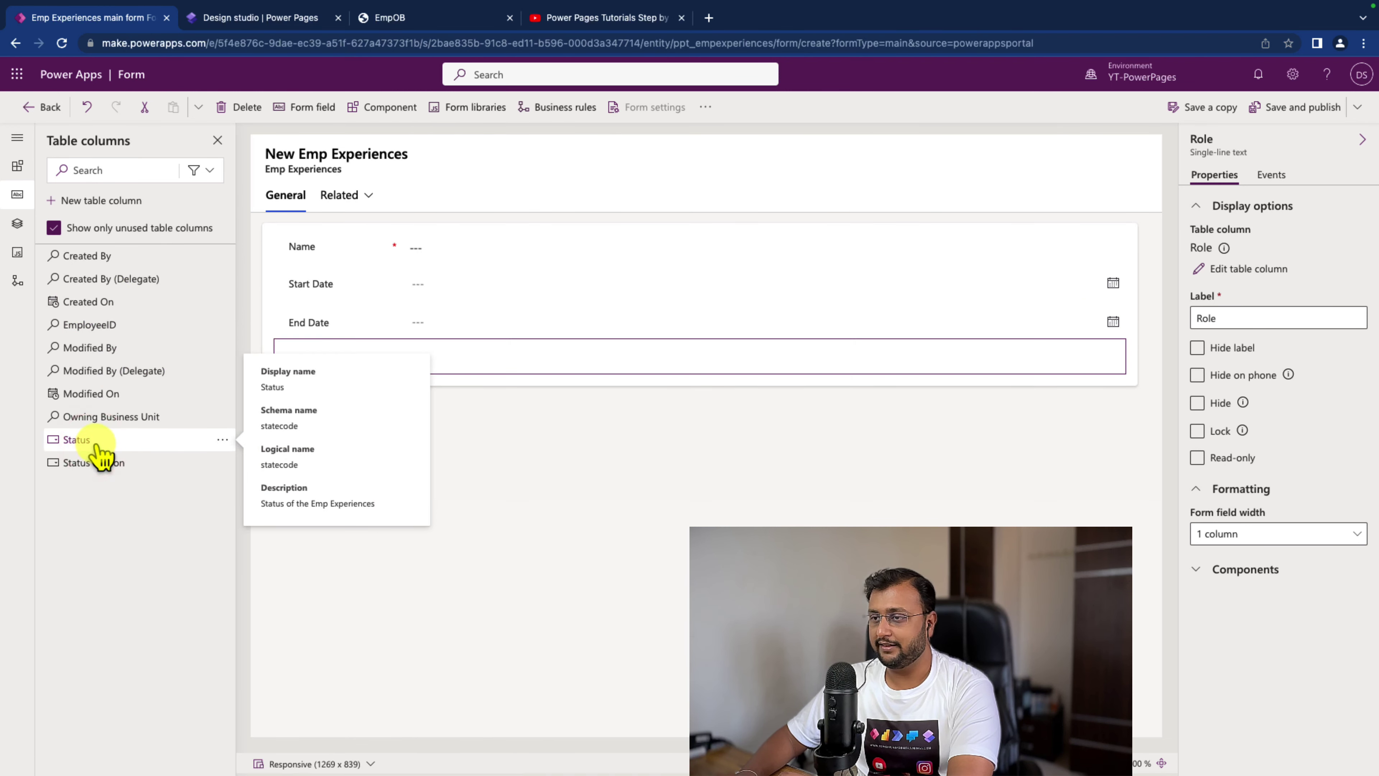
# Step: Set the form's General section to a 2 columns layout
pyautogui.click(594, 232)
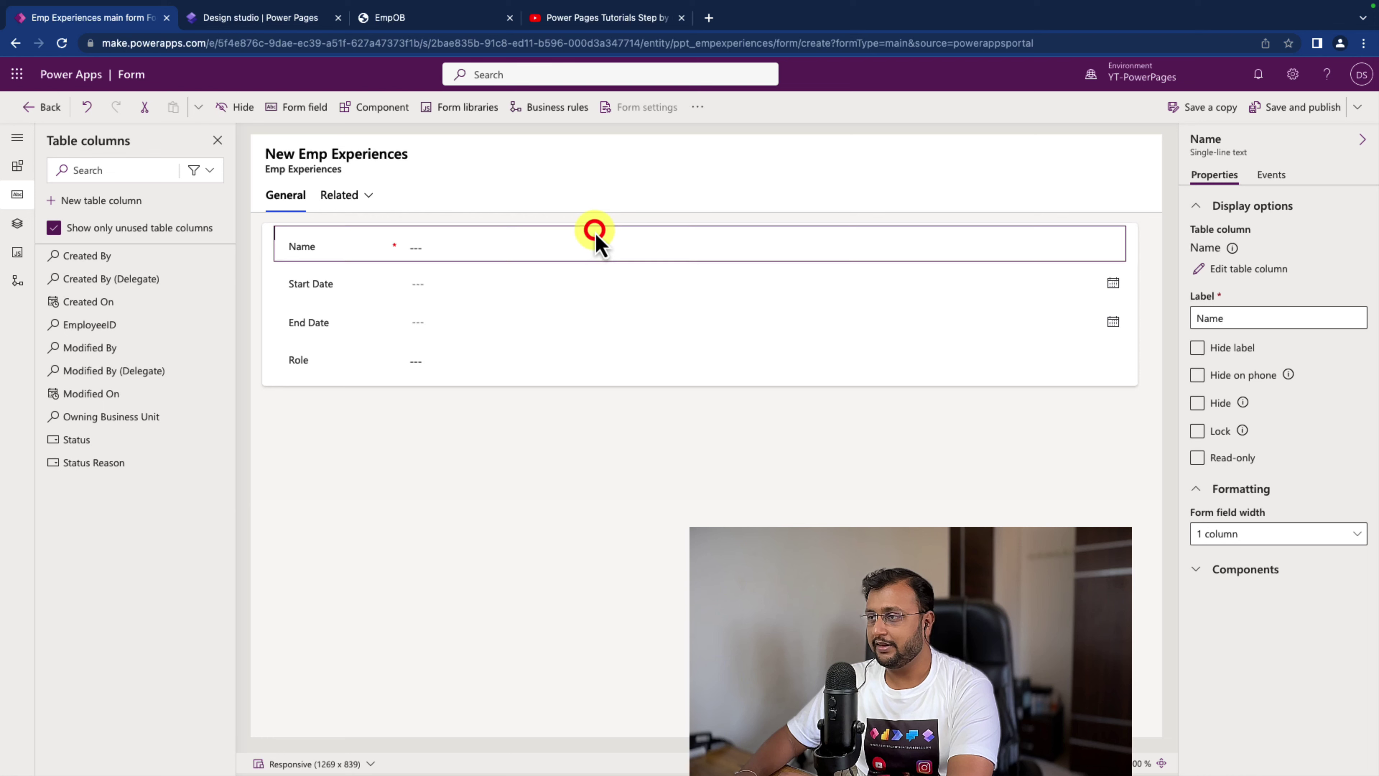
pyautogui.click(270, 285)
pyautogui.click(1226, 513)
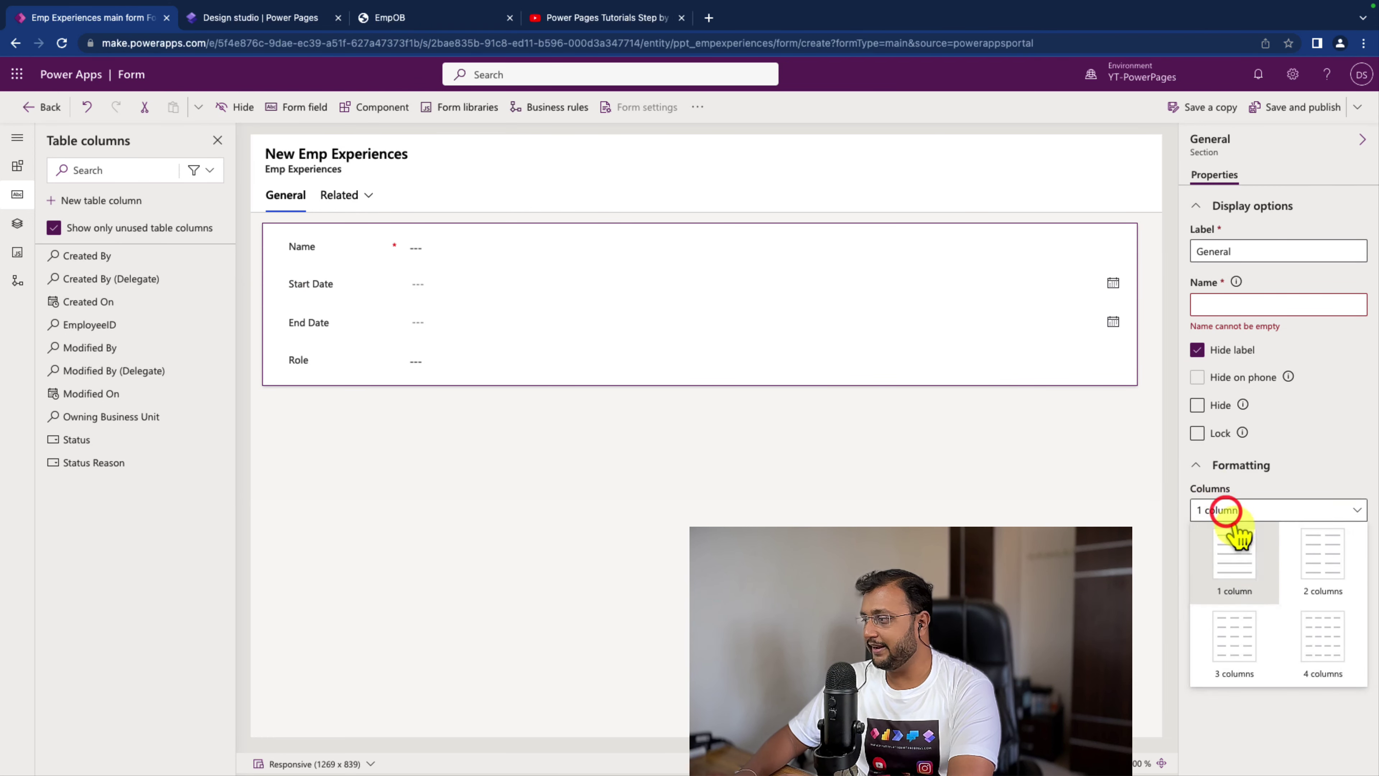
pyautogui.click(1341, 580)
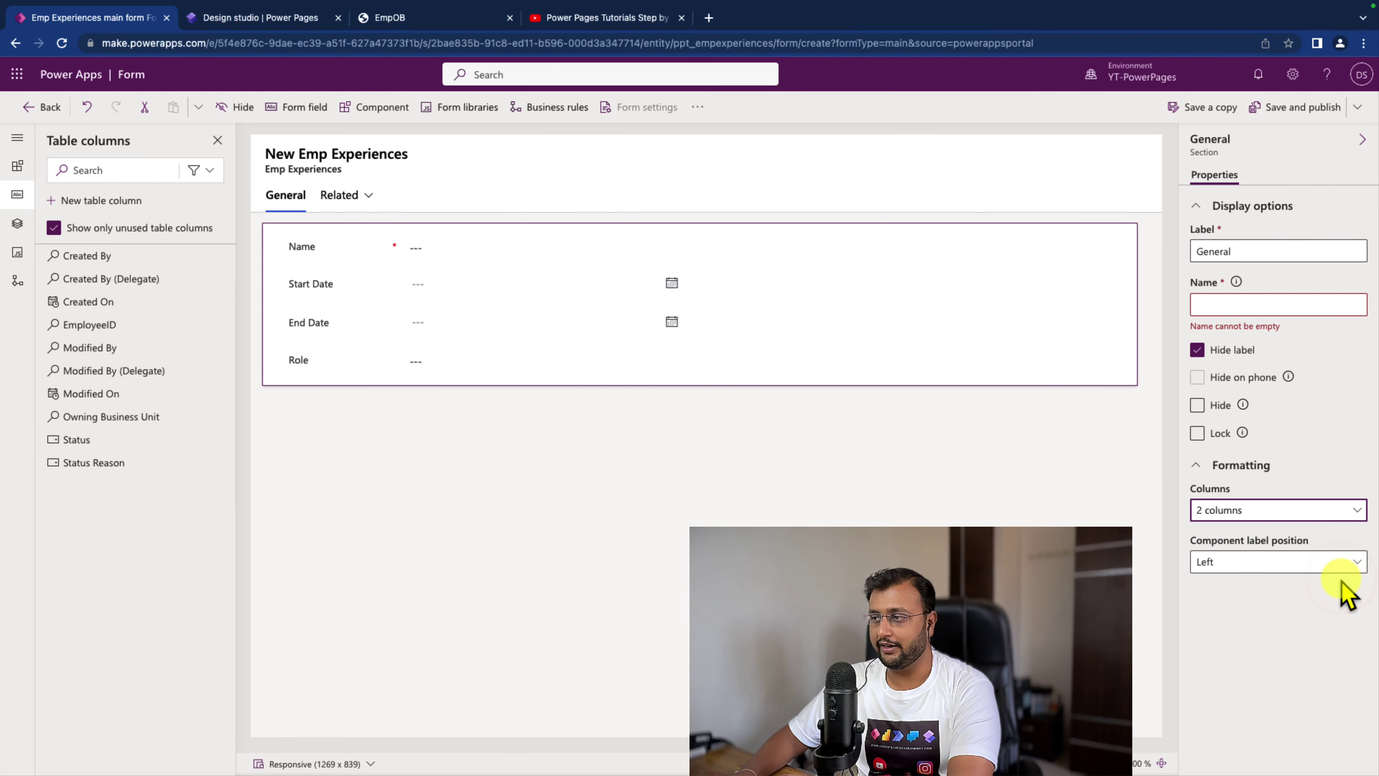
# Step: Arrange the form in two columns, with Role beside Name and End Date beside Start Date
pyautogui.moveTo(363, 317); pyautogui.dragTo(700, 278)
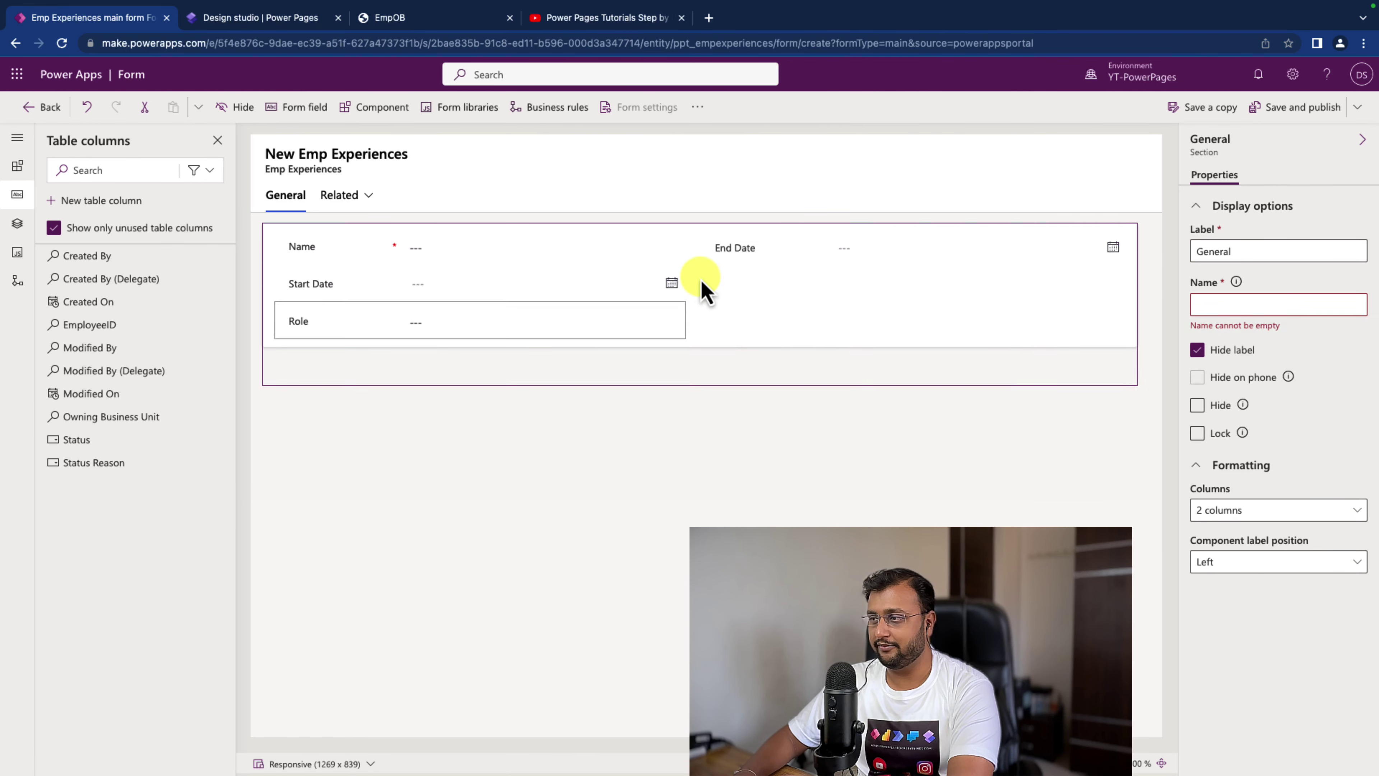
pyautogui.click(582, 331)
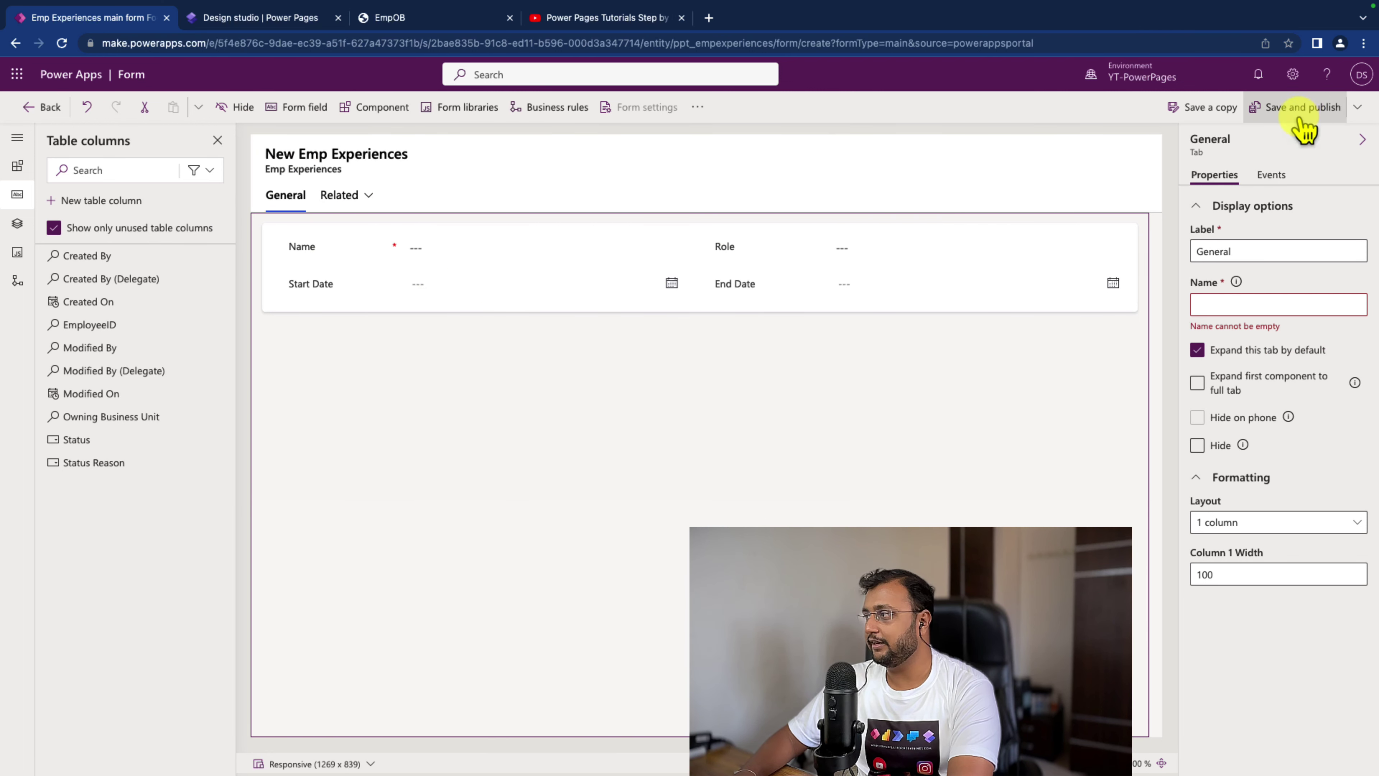
# Step: Rename the form as New Emp Exp Subgrid Form, then save and publish it
pyautogui.click(1155, 201)
pyautogui.tripleClick(1229, 271)
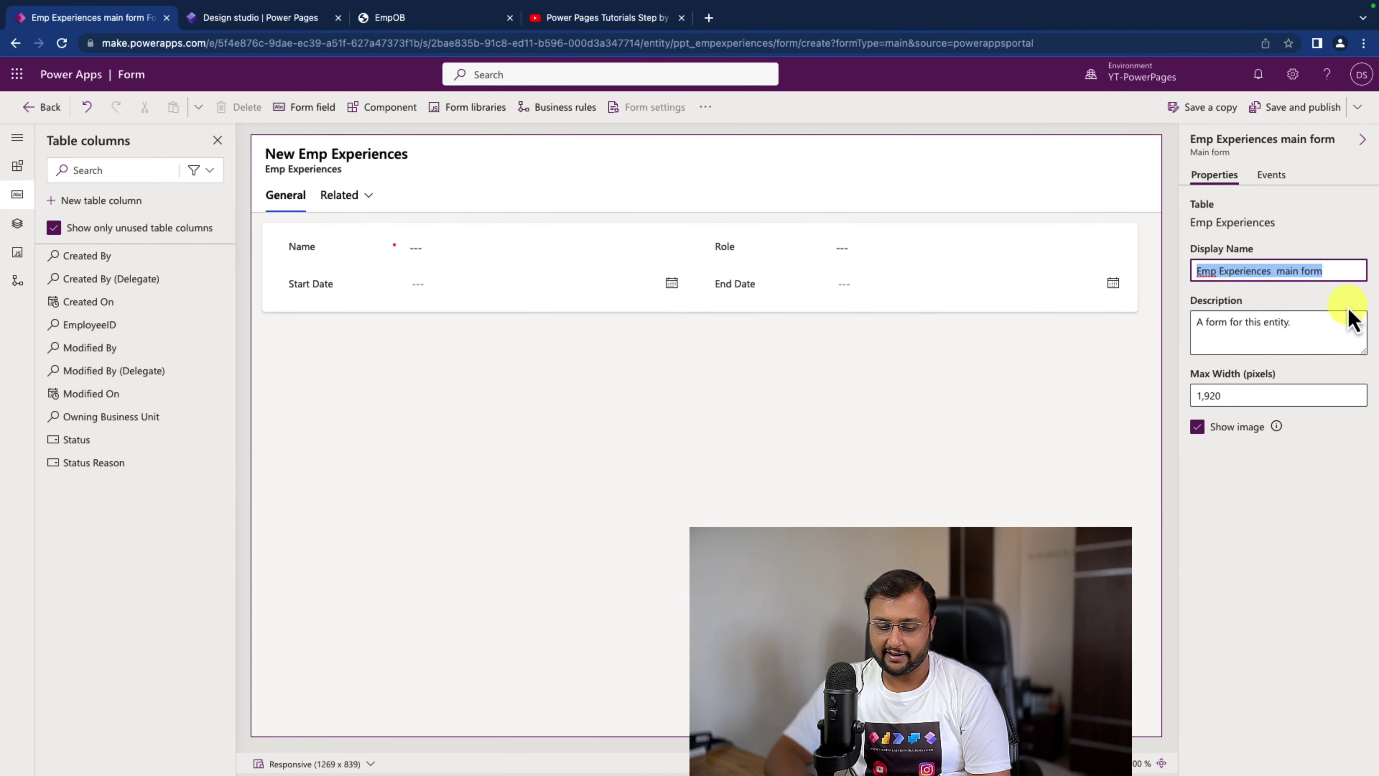
pyautogui.write('New E')
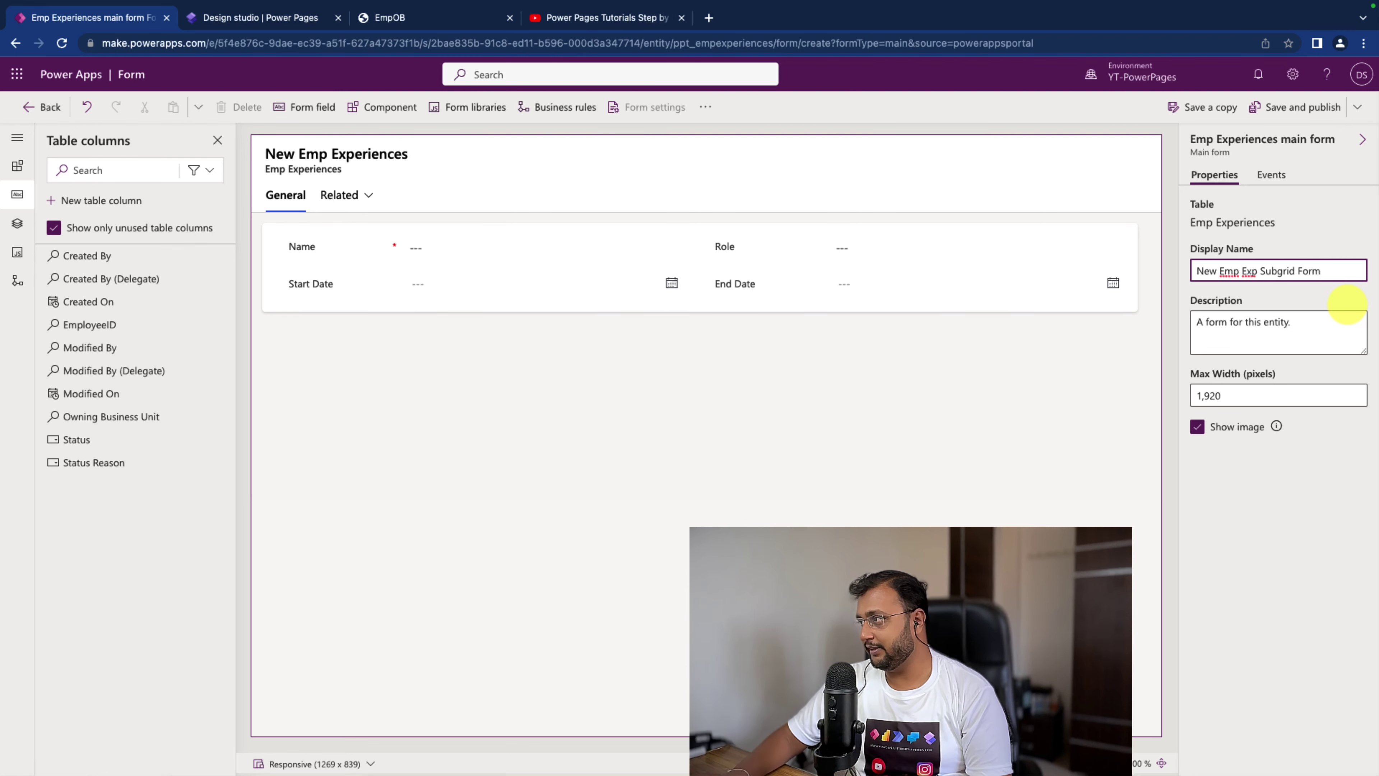
pyautogui.click(1292, 105)
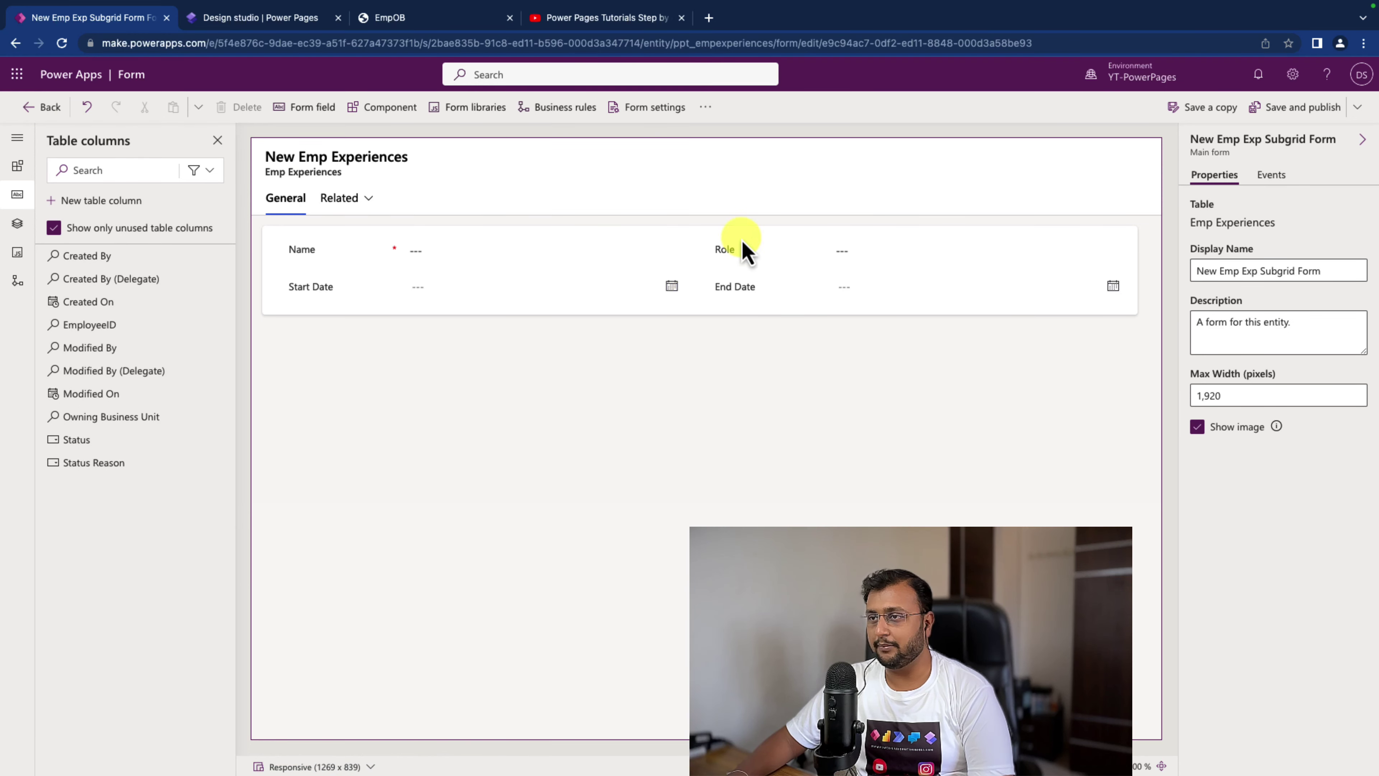
# Step: Leave the form editor and create a new Emp Experiences view named Subgrid View-Exp
pyautogui.click(40, 108)
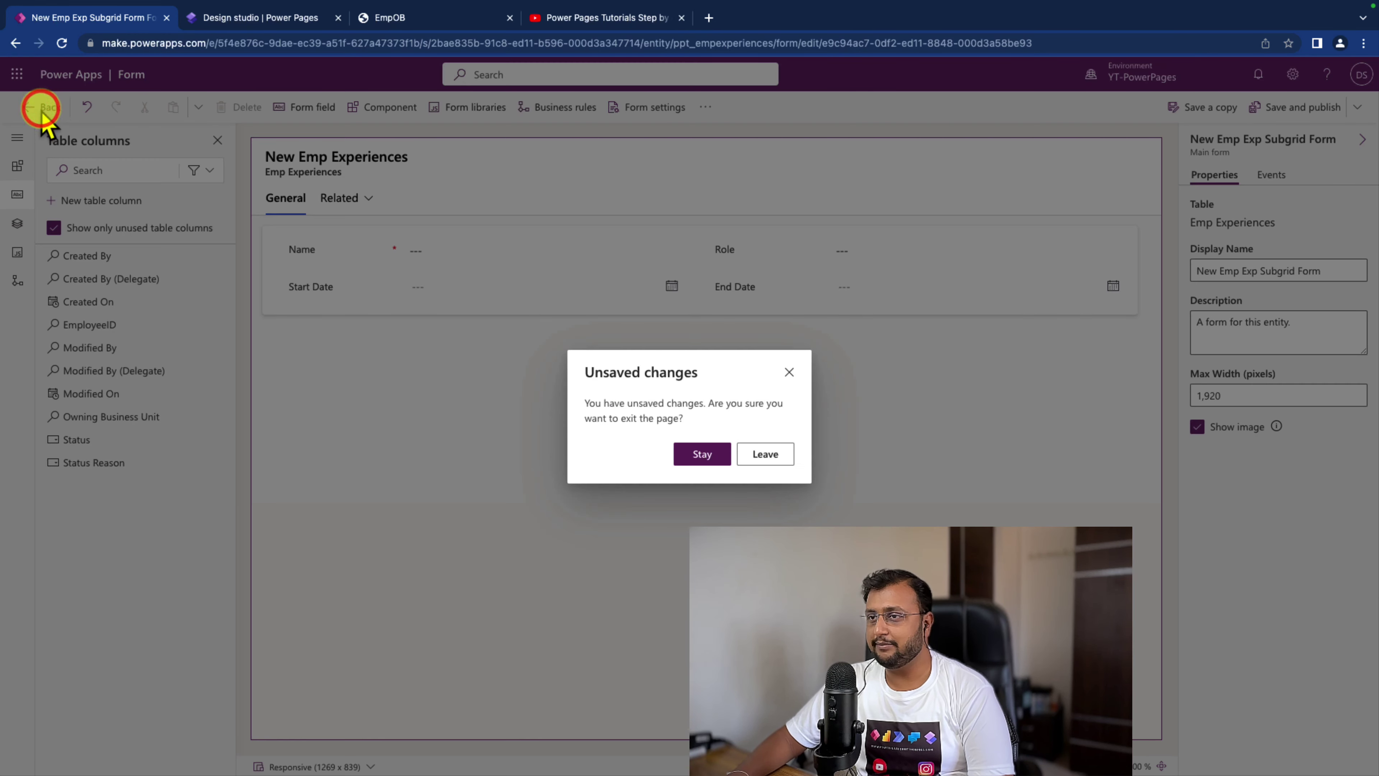
pyautogui.click(702, 459)
pyautogui.click(553, 166)
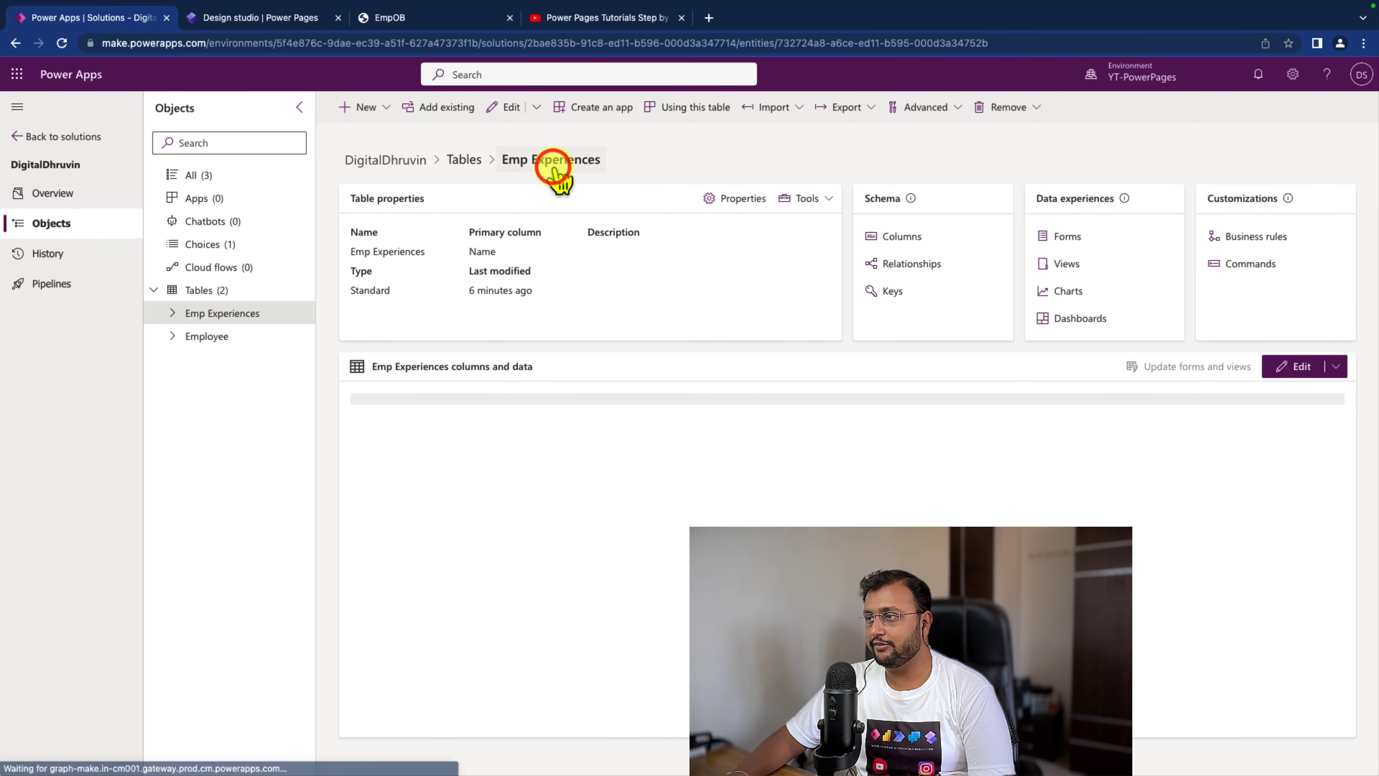
pyautogui.click(1067, 264)
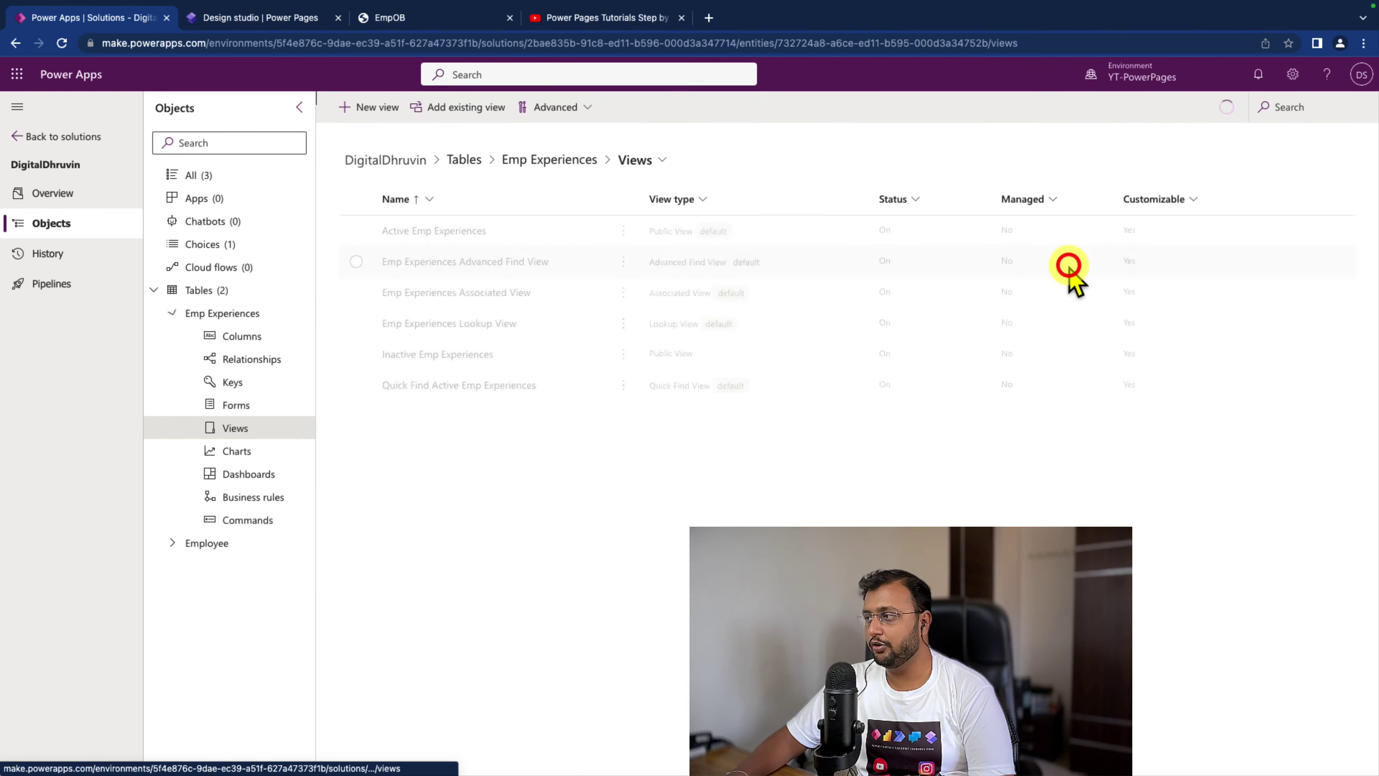
pyautogui.click(376, 110)
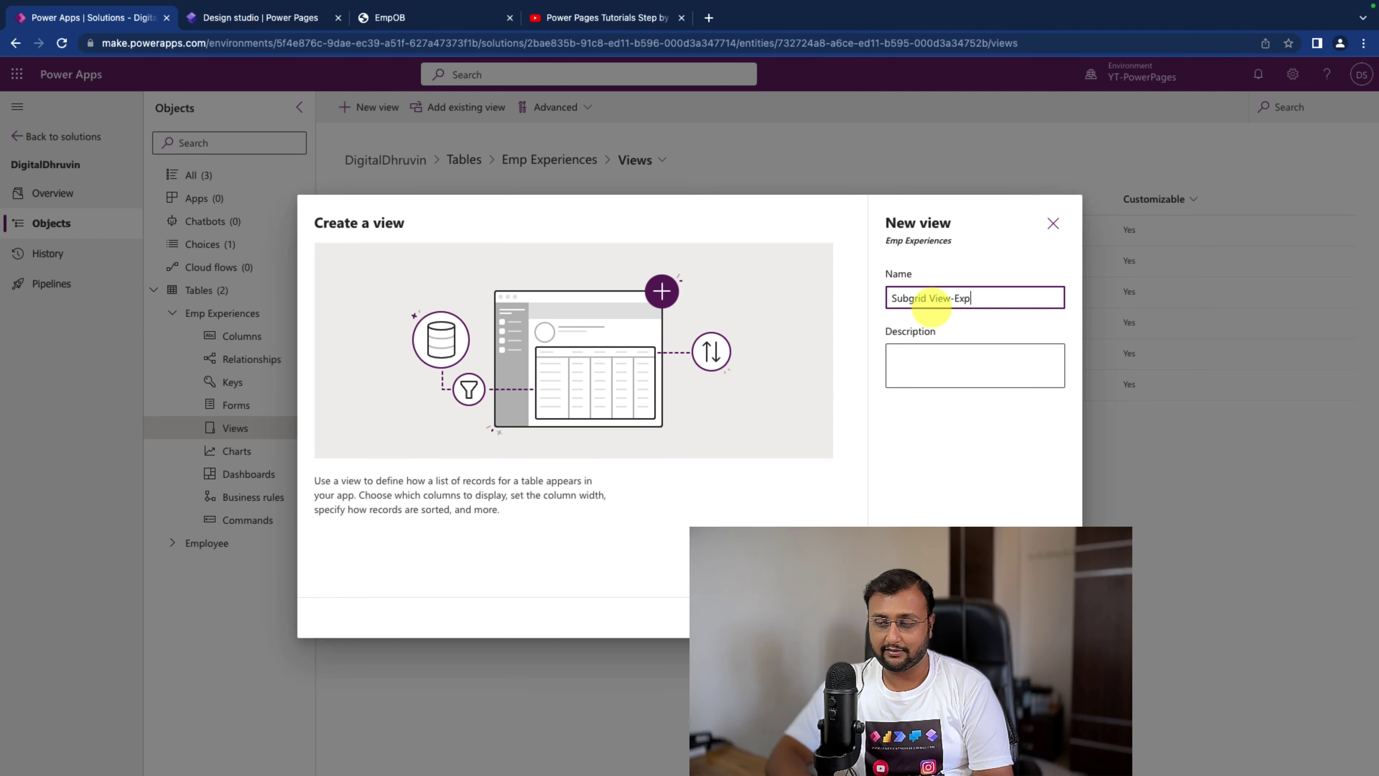
pyautogui.click(1000, 617)
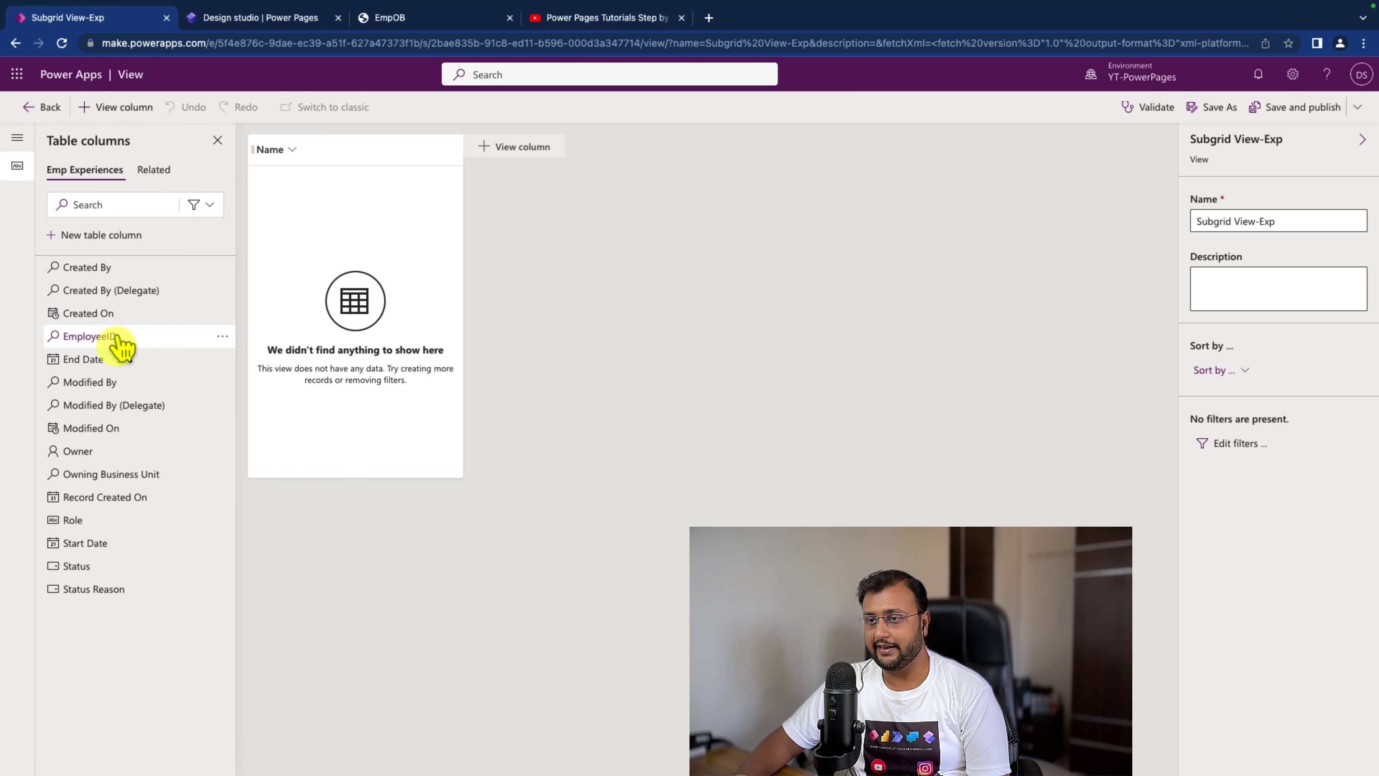
# Step: Add the Start Date, End Date and Role columns to the view, and save and publish it
pyautogui.click(102, 543)
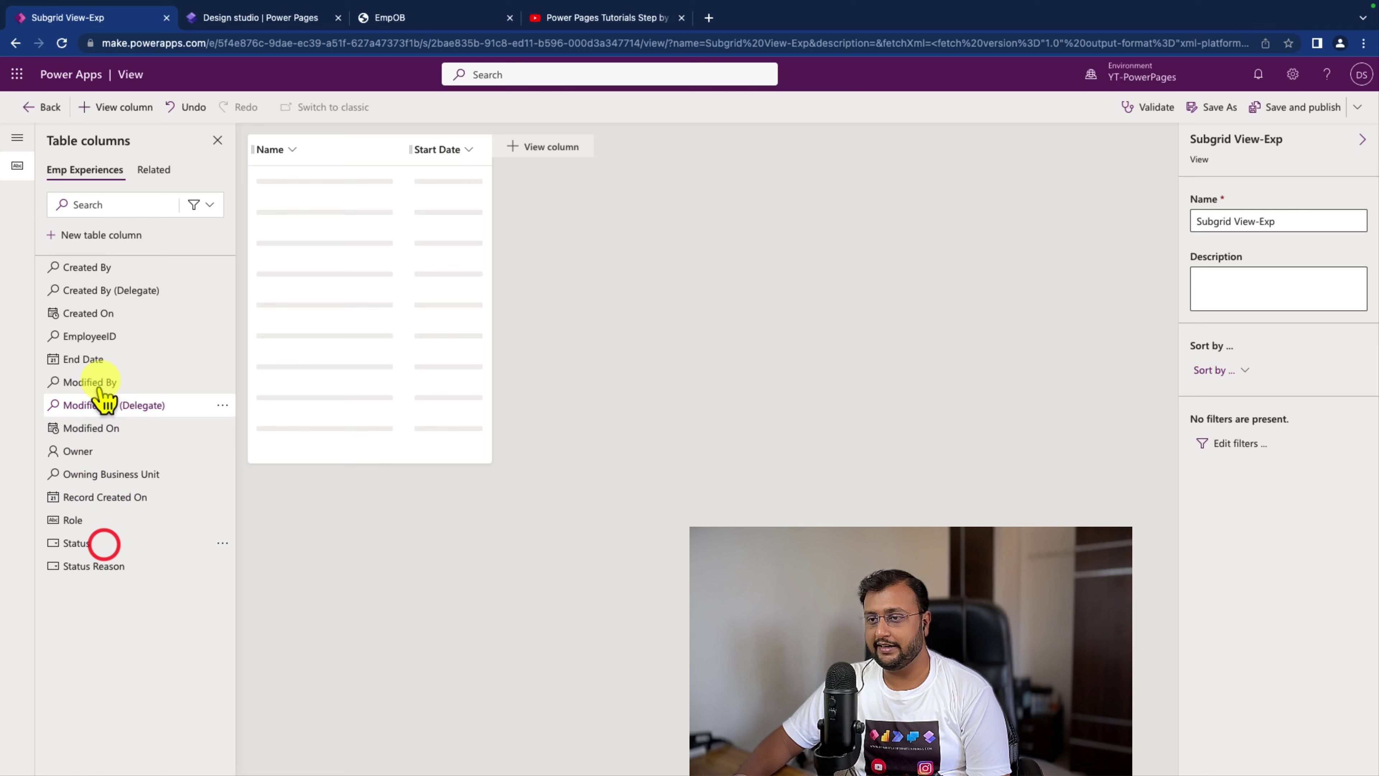
pyautogui.click(106, 359)
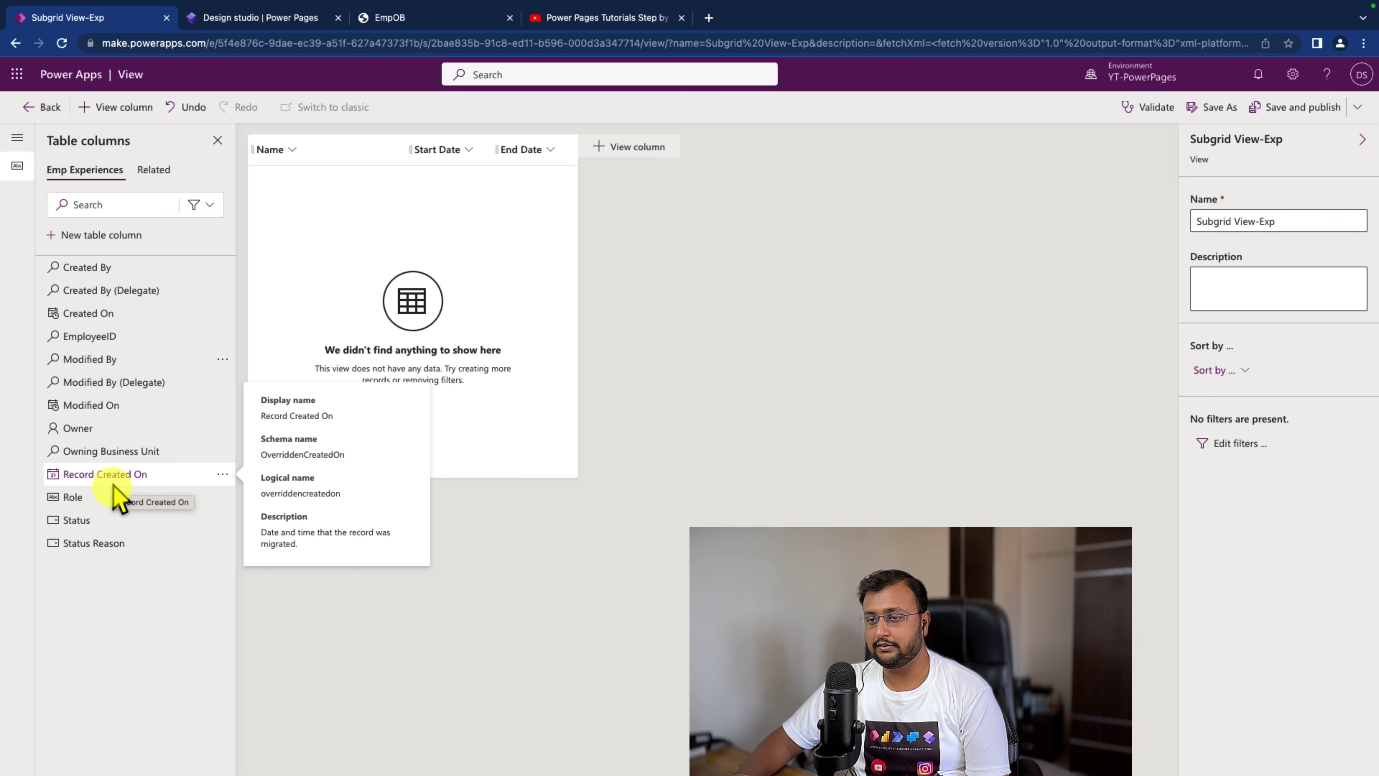
pyautogui.click(109, 498)
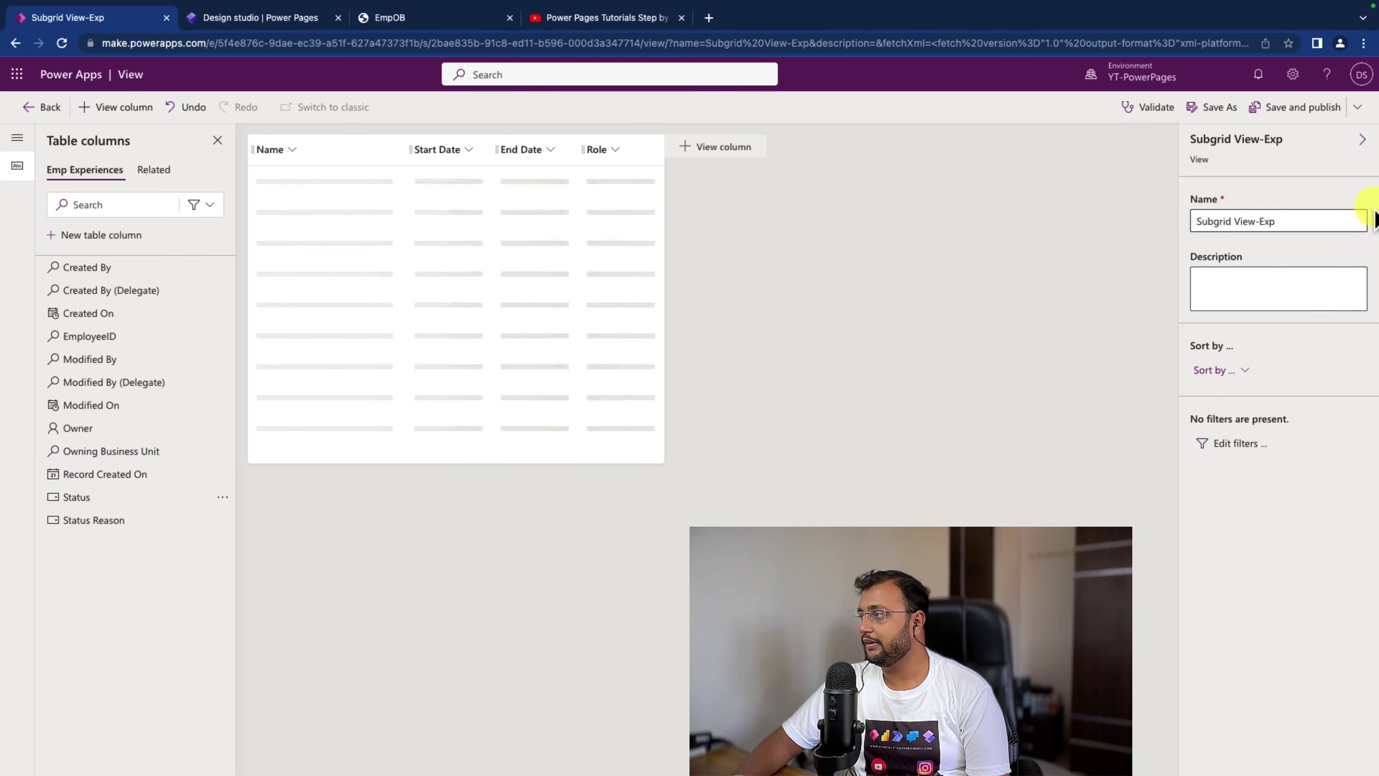
pyautogui.click(1272, 116)
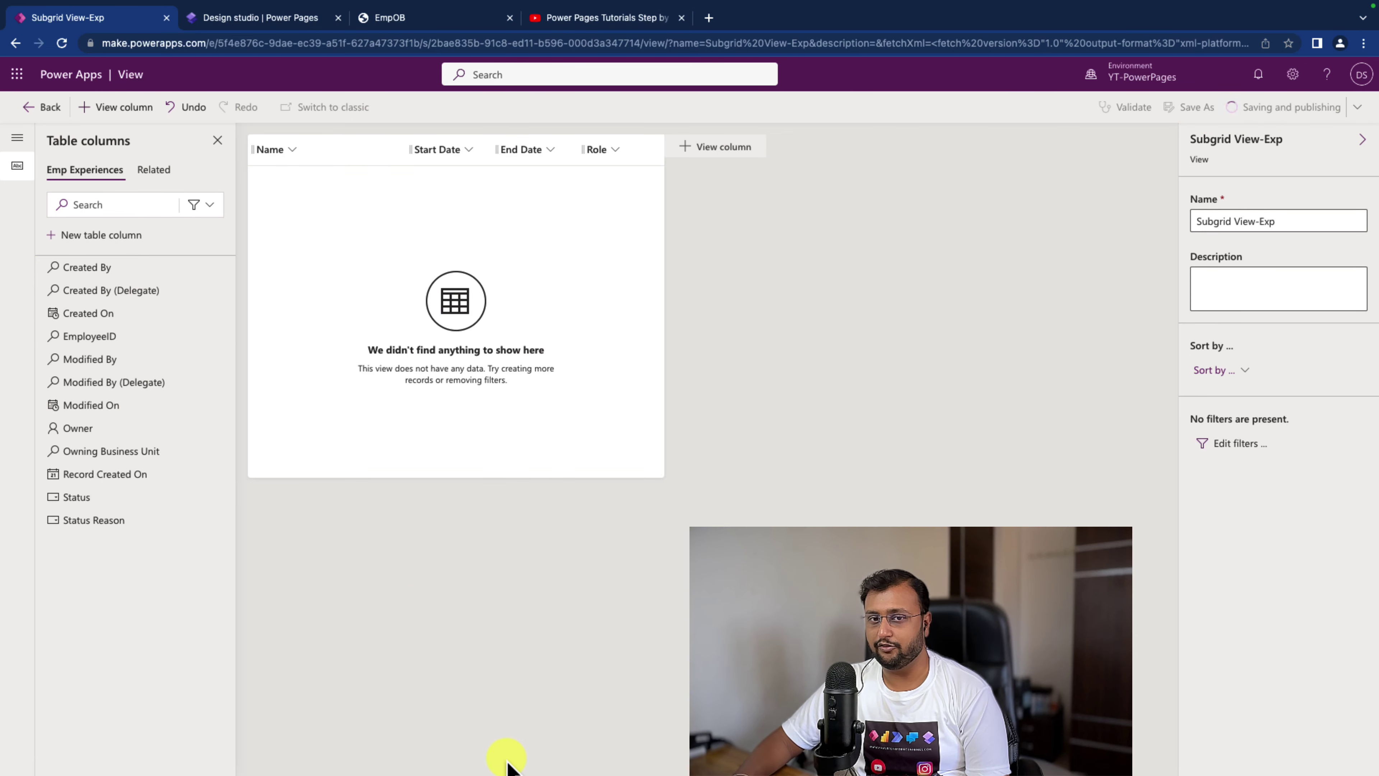
# Step: Return to the solution's objects and open the Employee main form of the Employee table for editing
pyautogui.click(43, 107)
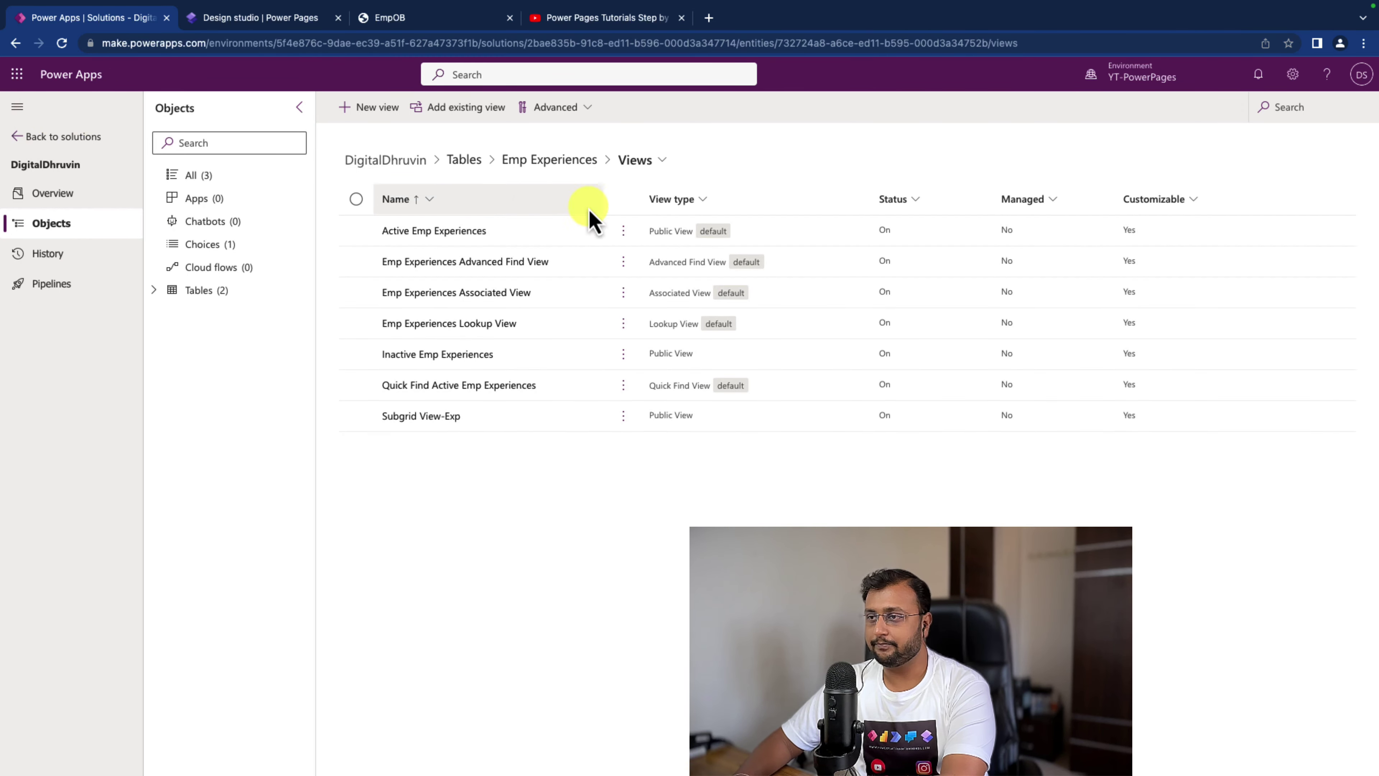
pyautogui.click(47, 134)
pyautogui.click(85, 137)
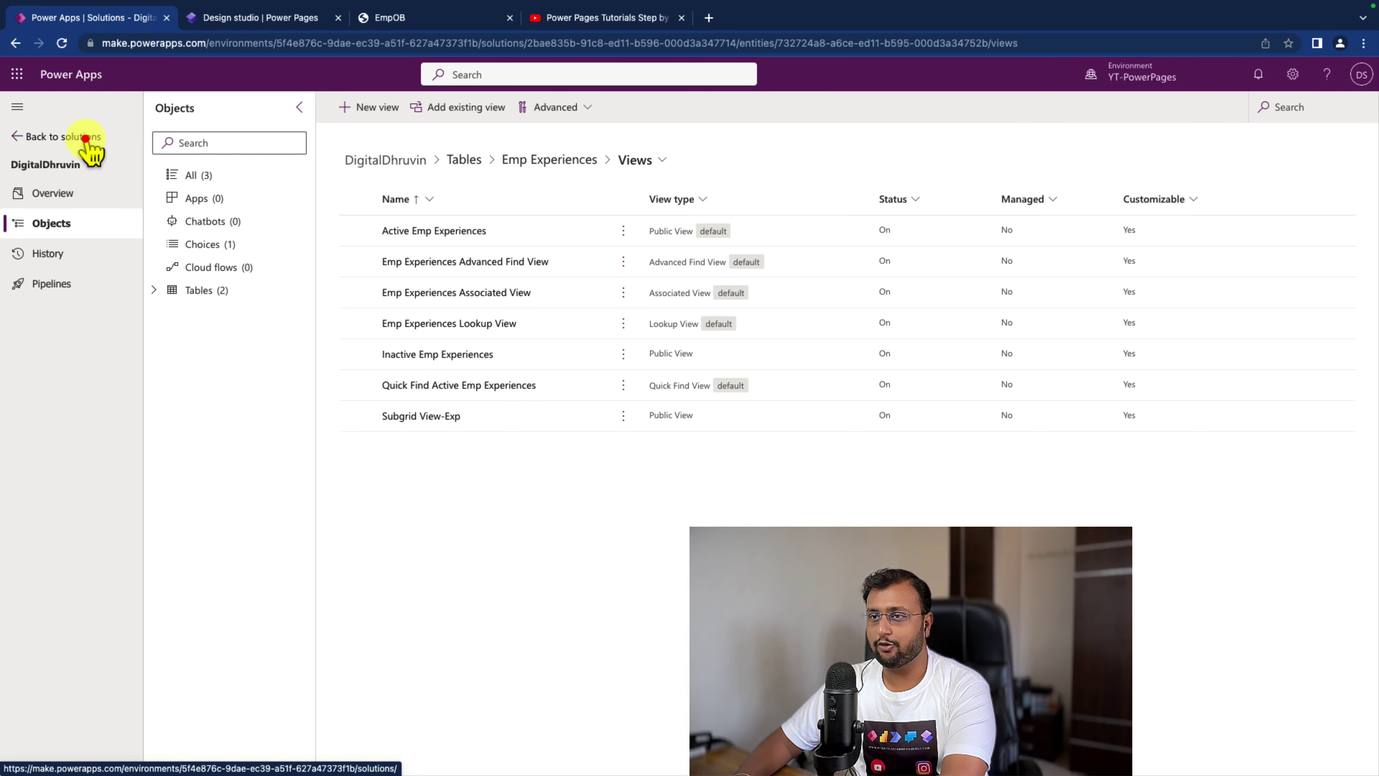
pyautogui.click(241, 351)
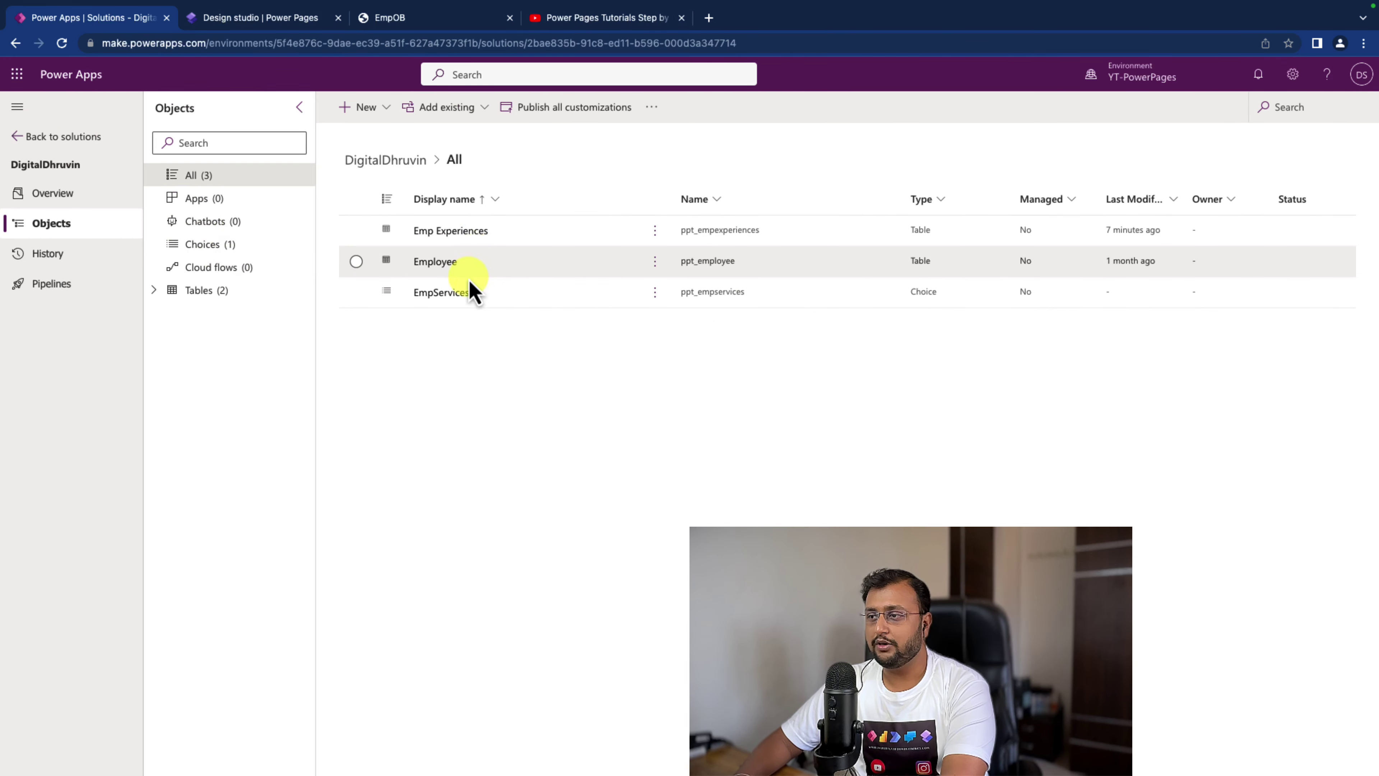
pyautogui.click(444, 263)
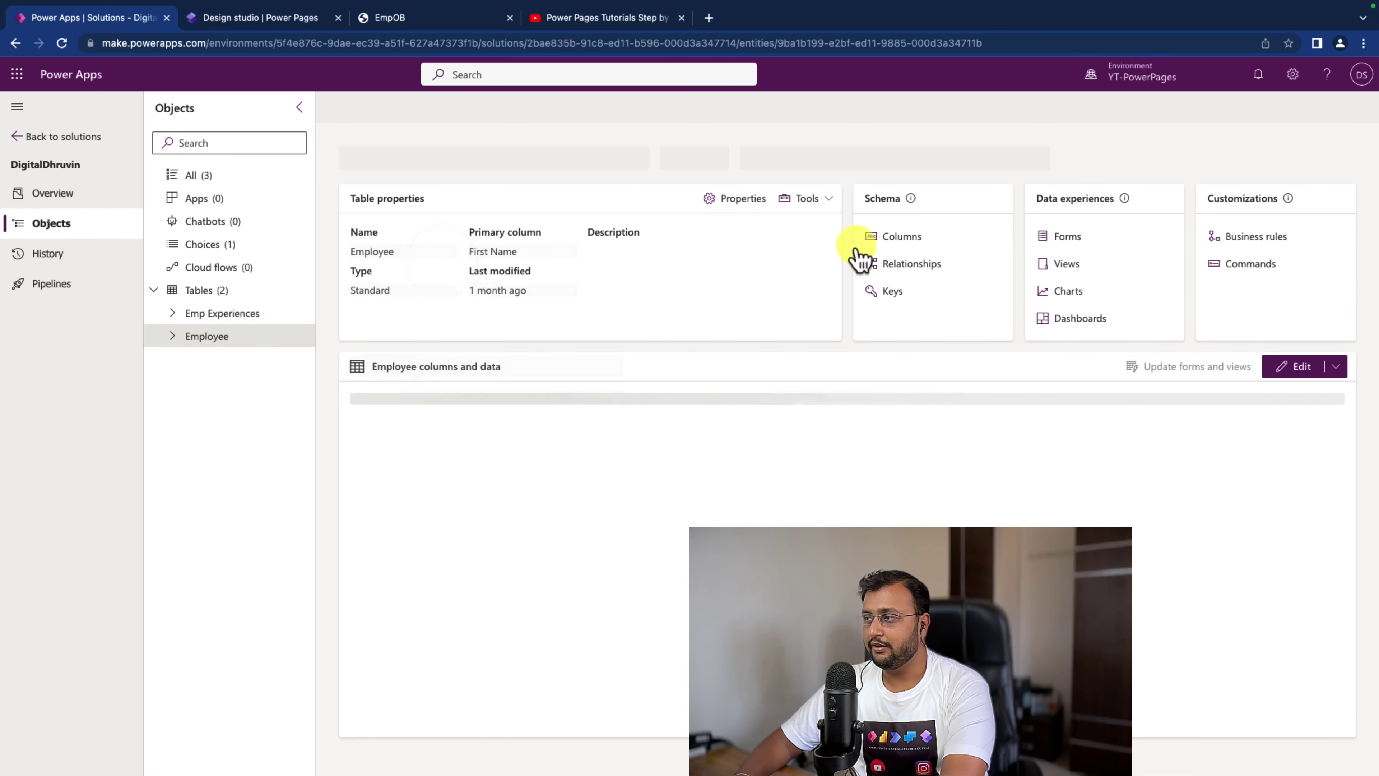
pyautogui.click(1073, 239)
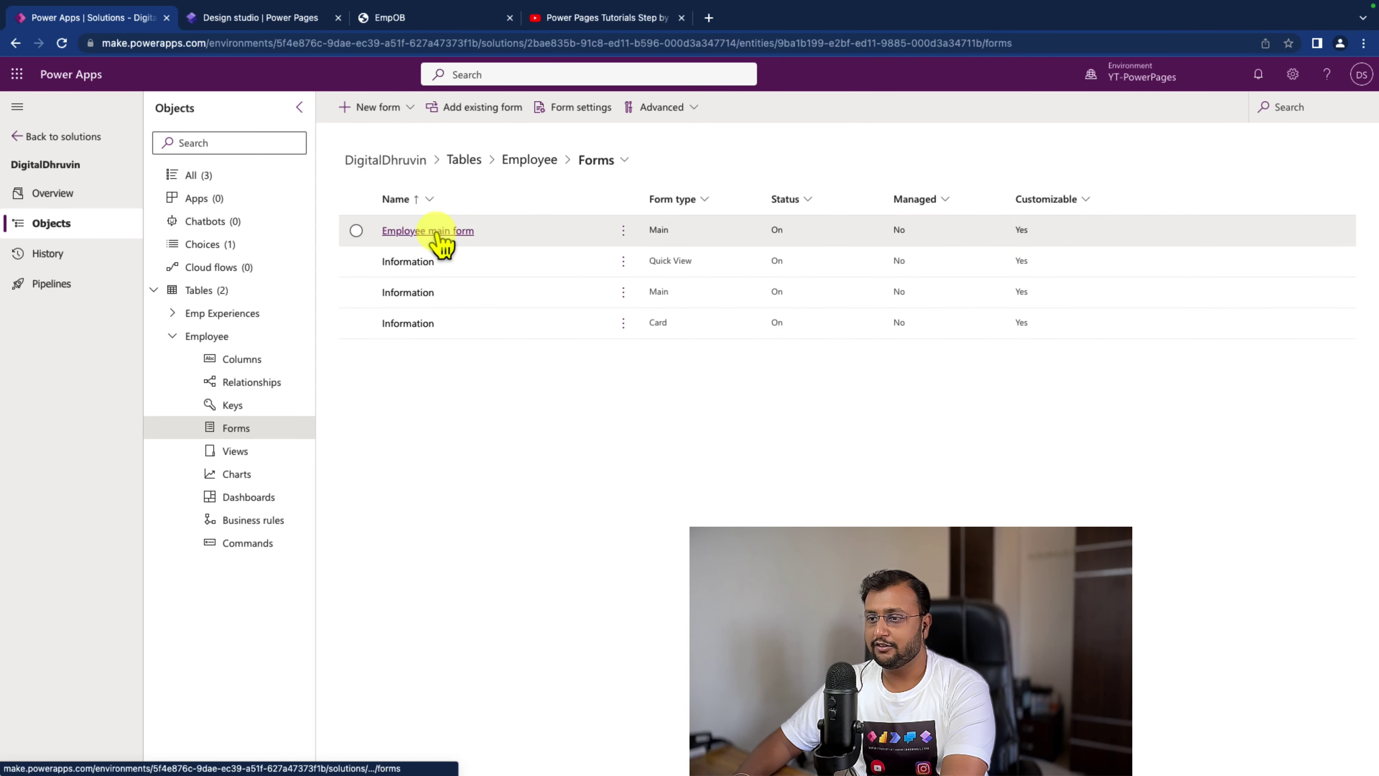
pyautogui.click(441, 243)
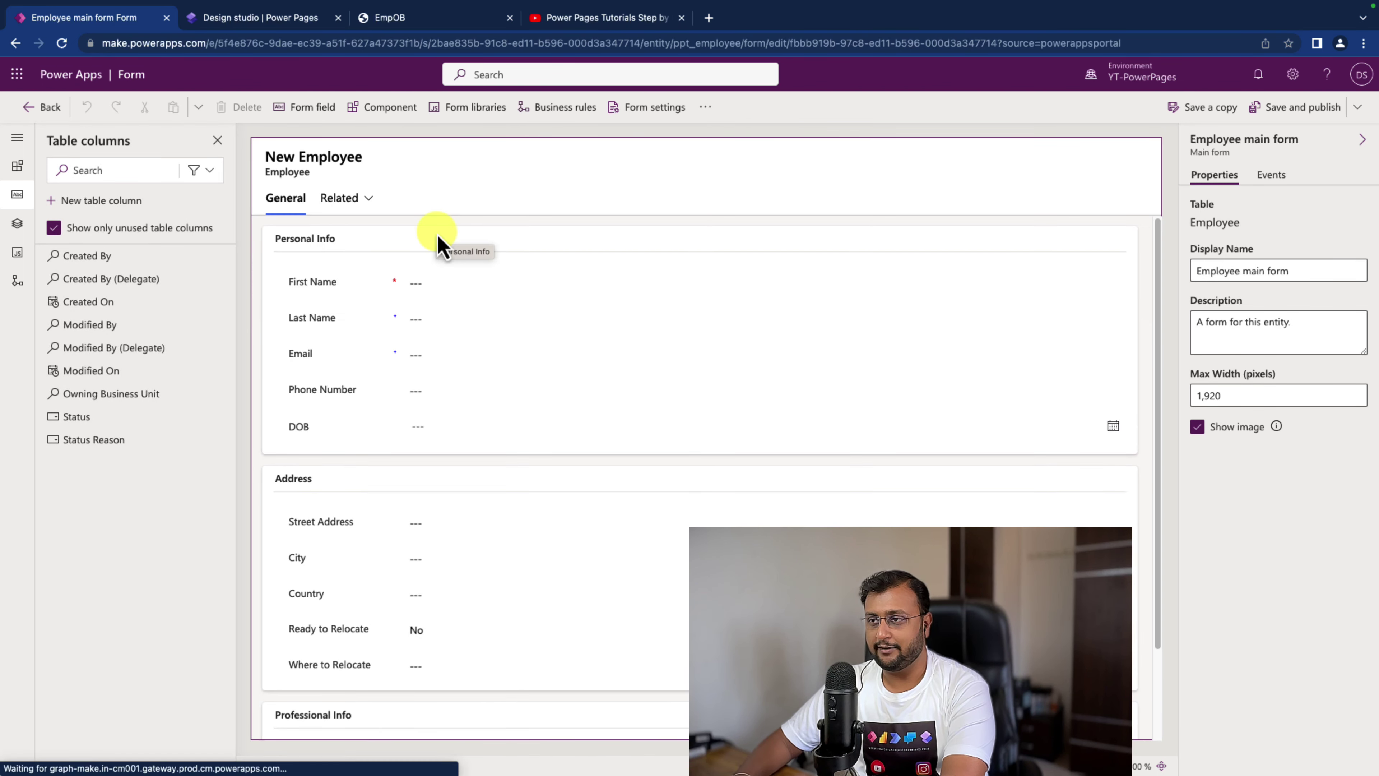
# Step: Insert a subgrid on the Employee form for the Emp Experiences table, with Subgrid View-Exp as its default view
pyautogui.scroll(-2, 495, 307)
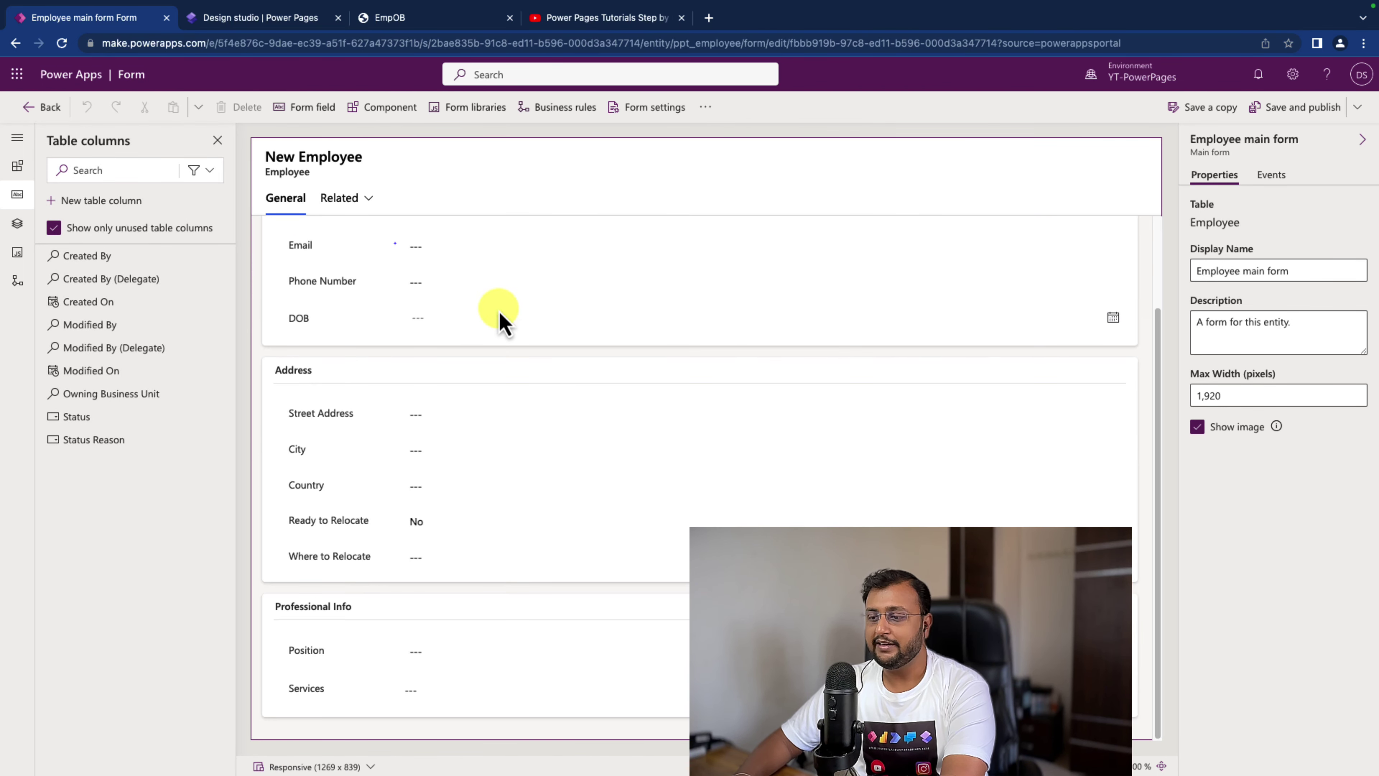
pyautogui.click(341, 728)
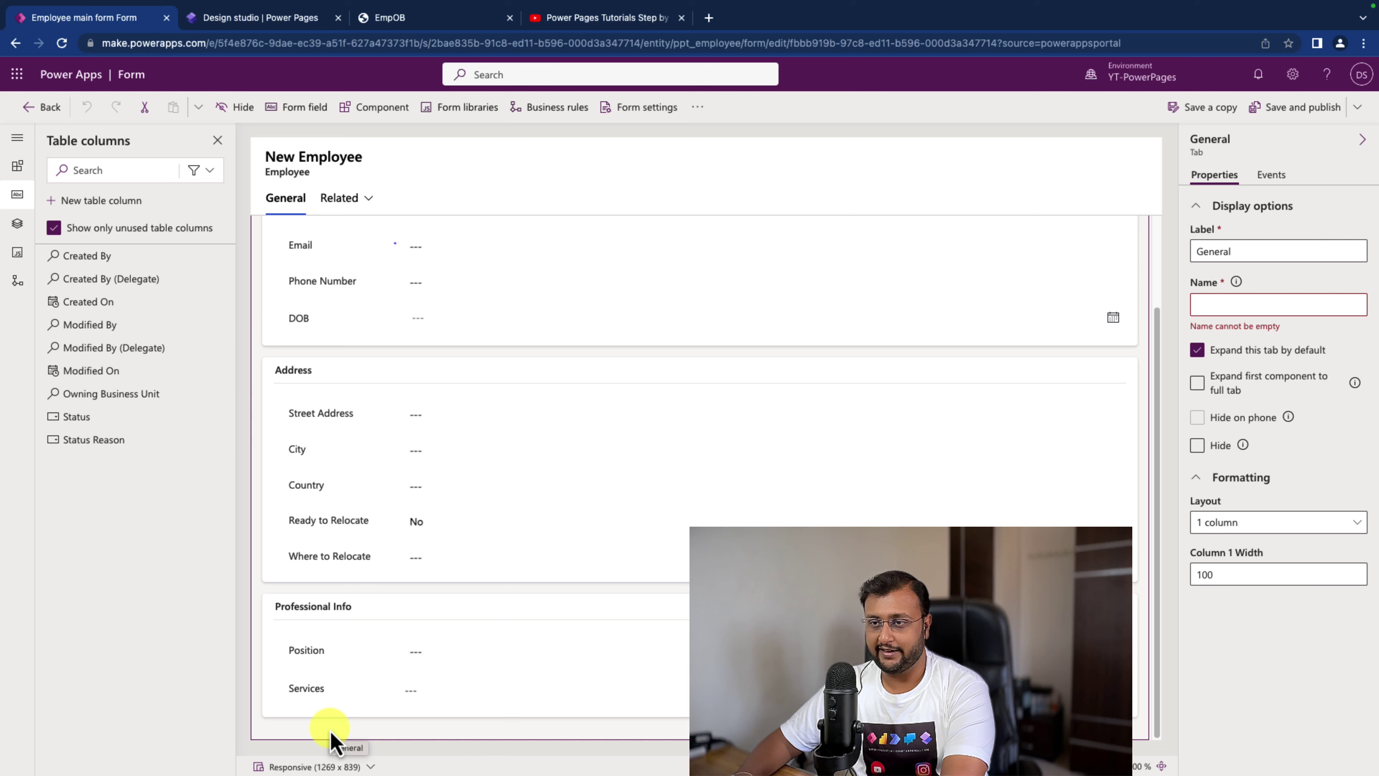
pyautogui.click(330, 731)
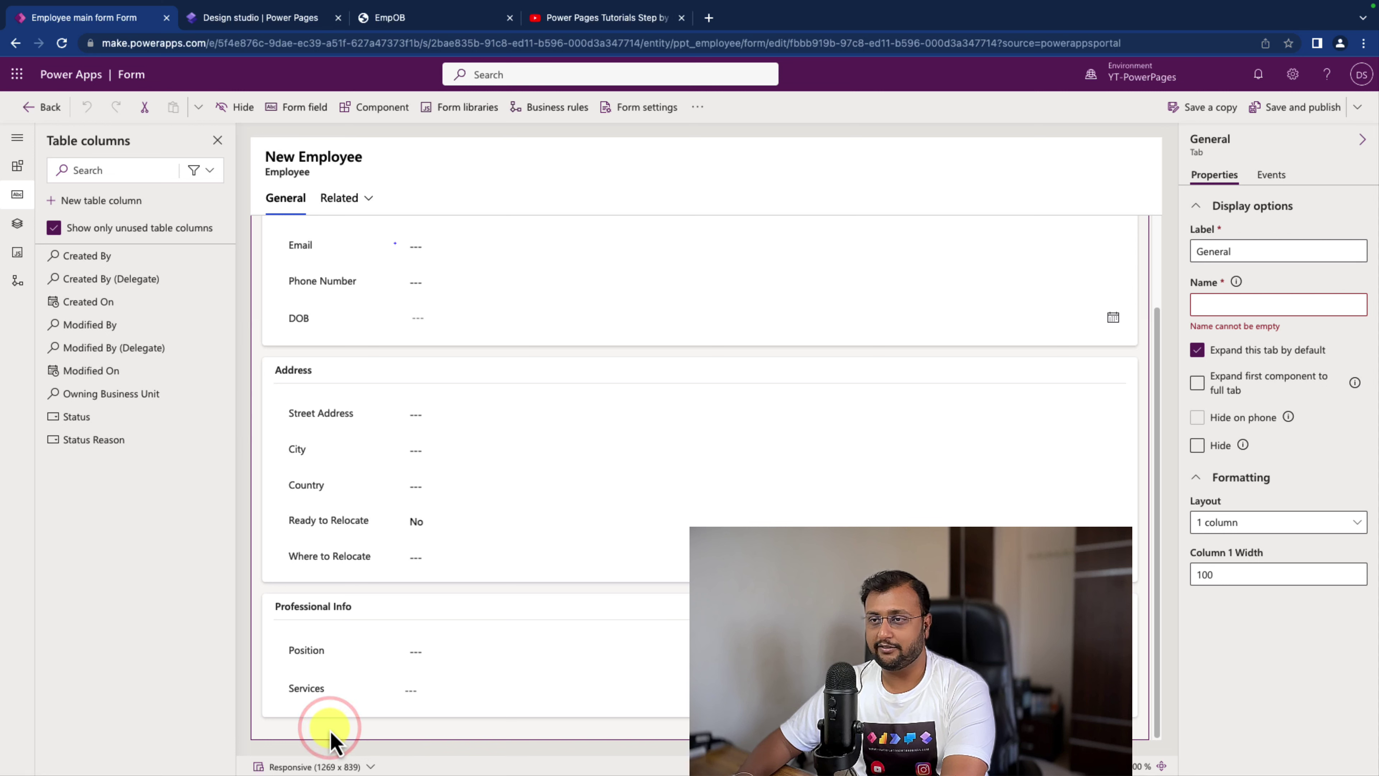
pyautogui.click(371, 116)
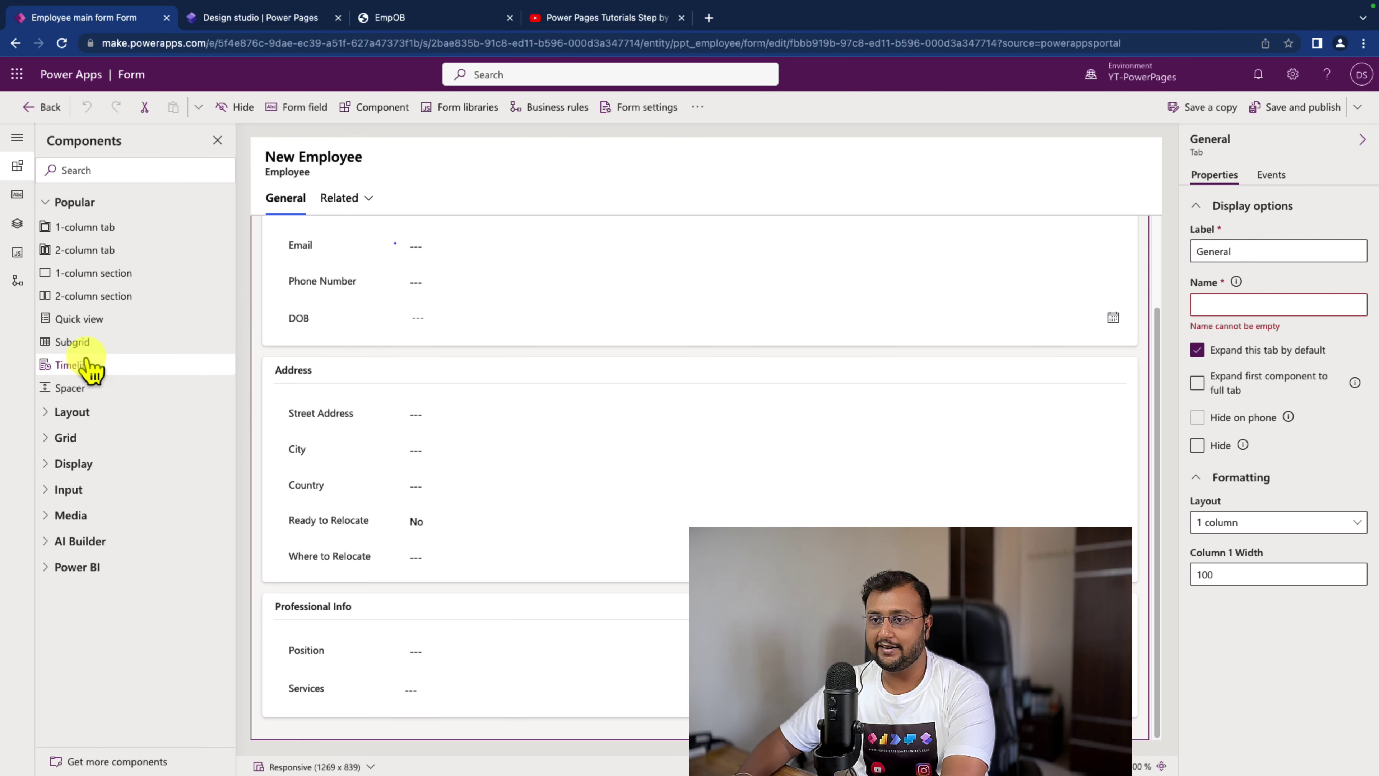
pyautogui.click(92, 347)
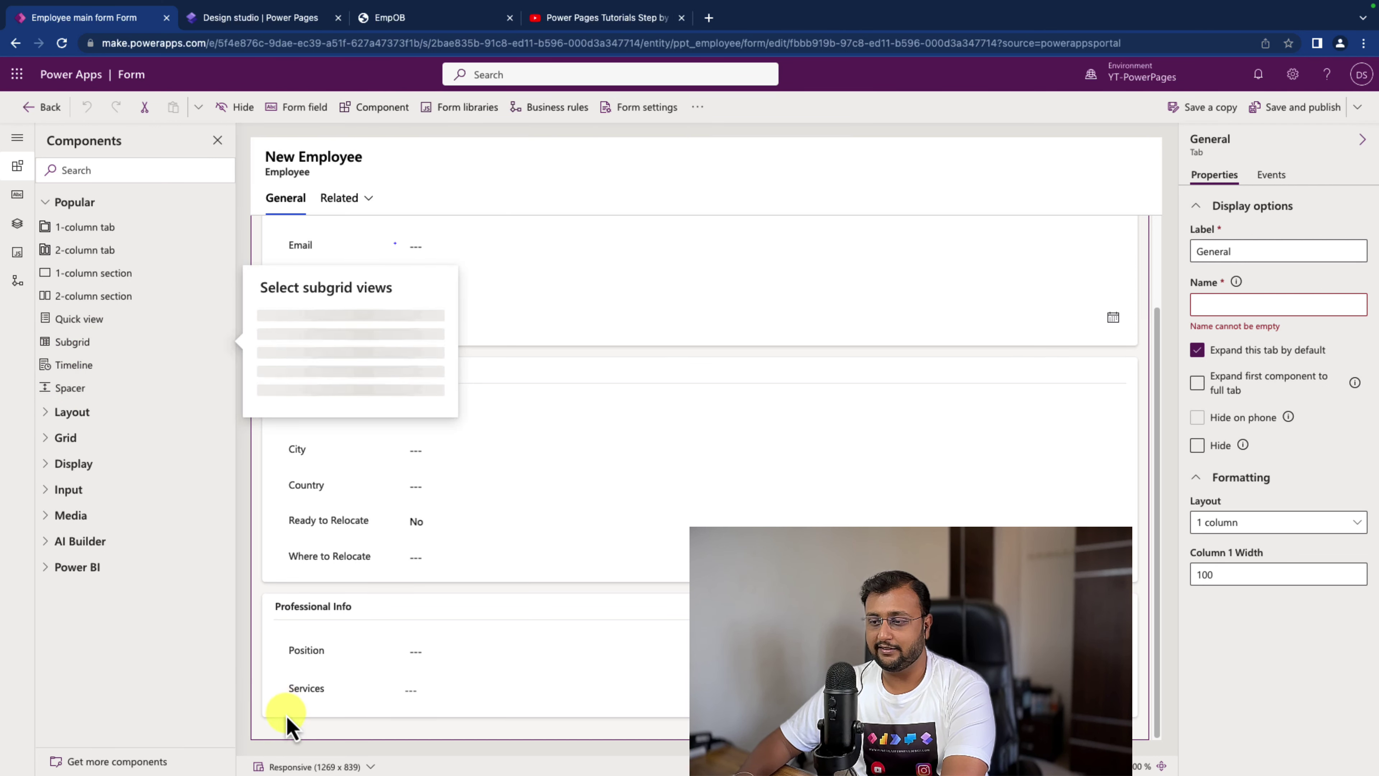
pyautogui.click(281, 725)
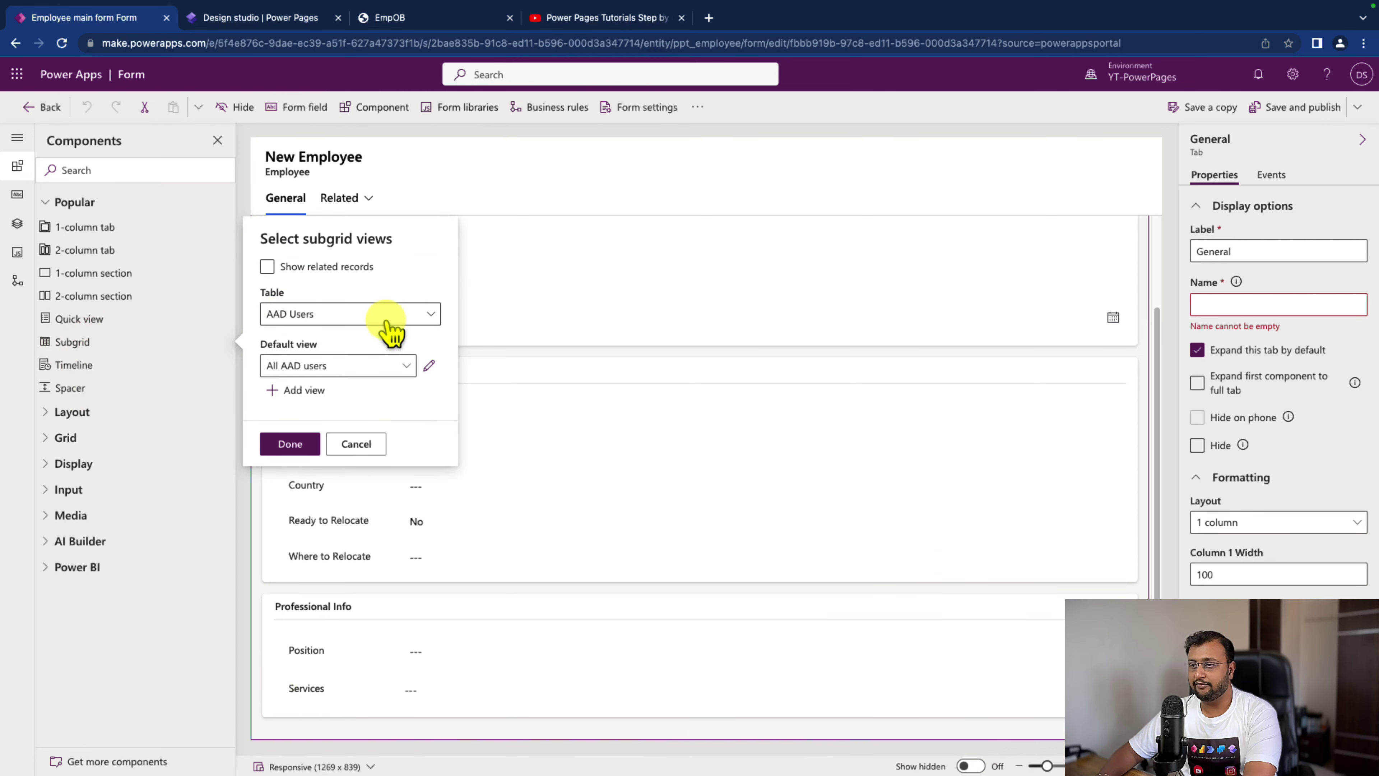
pyautogui.click(385, 314)
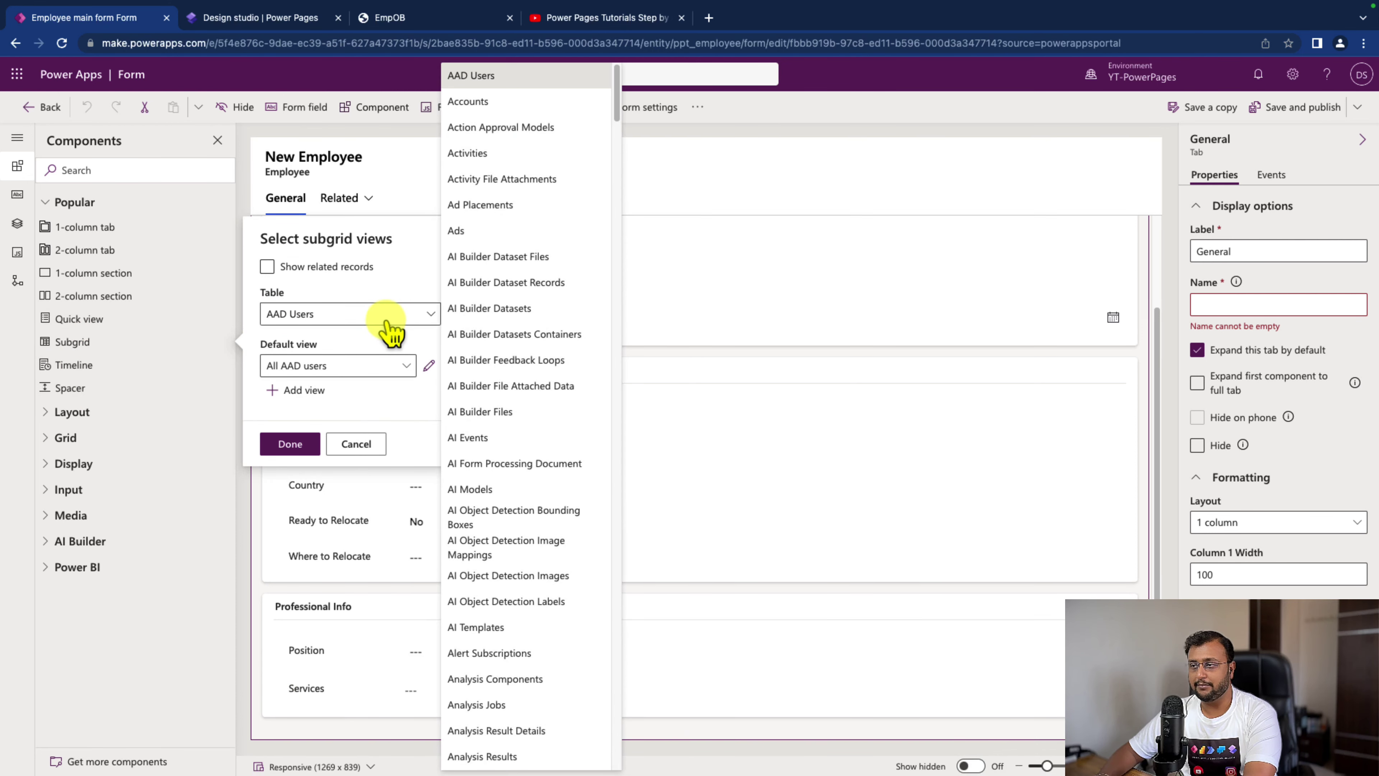
pyautogui.scroll(-15, 543, 429)
pyautogui.scroll(-20, 540, 440)
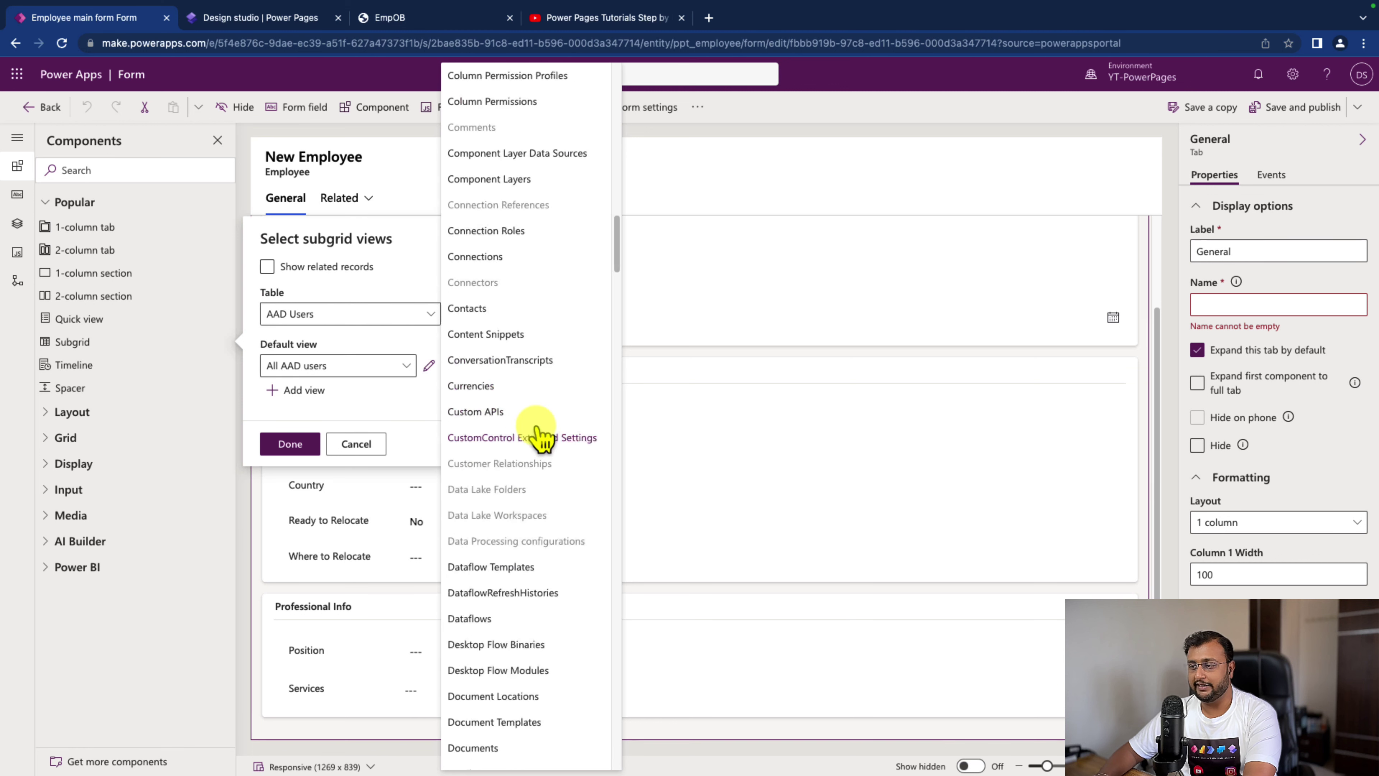
pyautogui.click(513, 314)
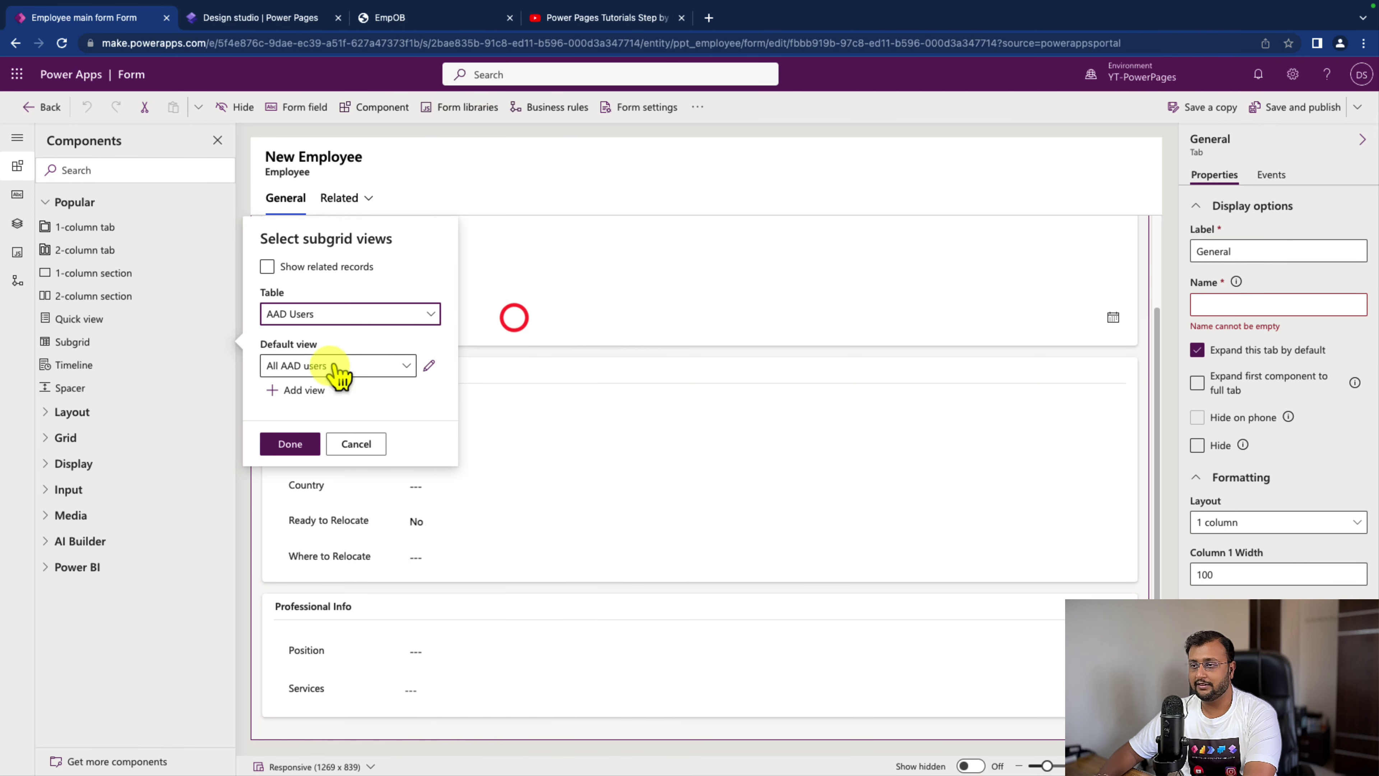
pyautogui.click(407, 369)
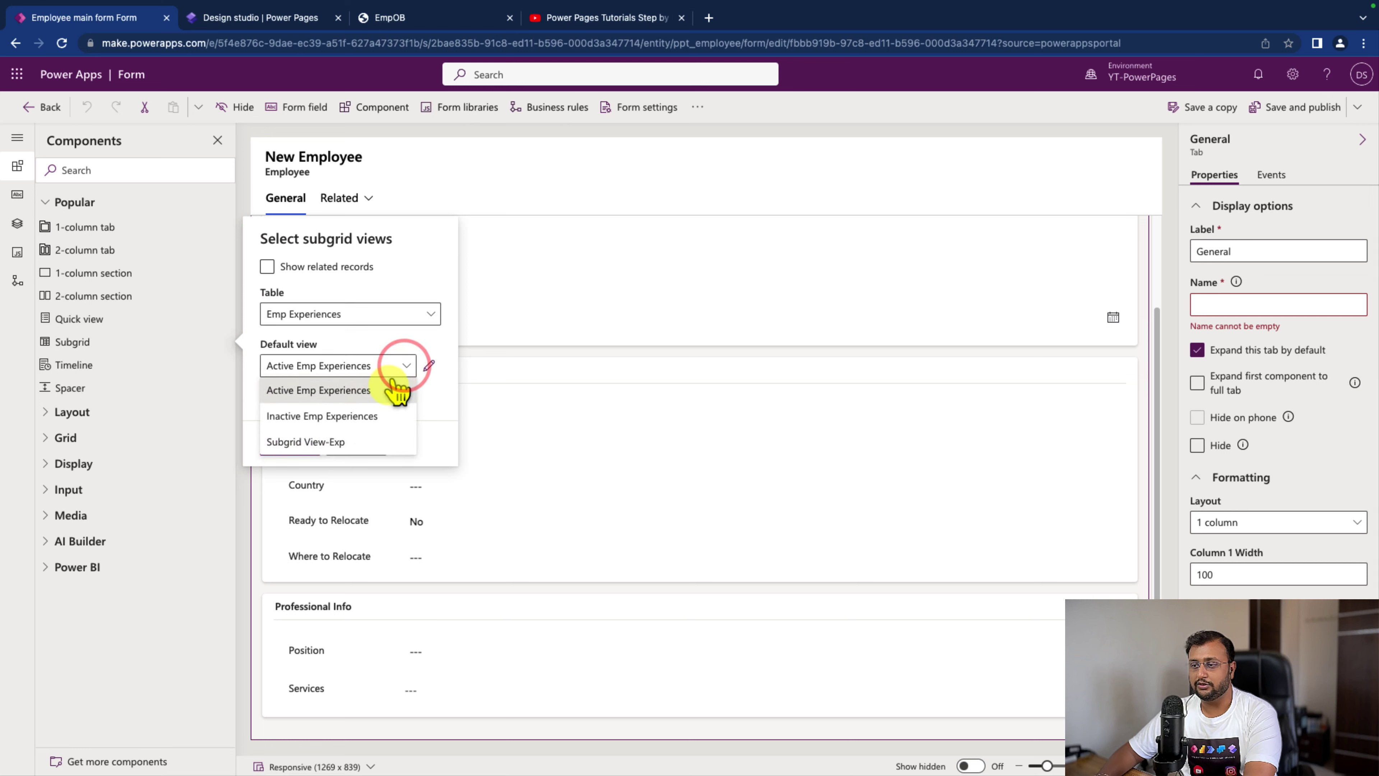
pyautogui.click(351, 443)
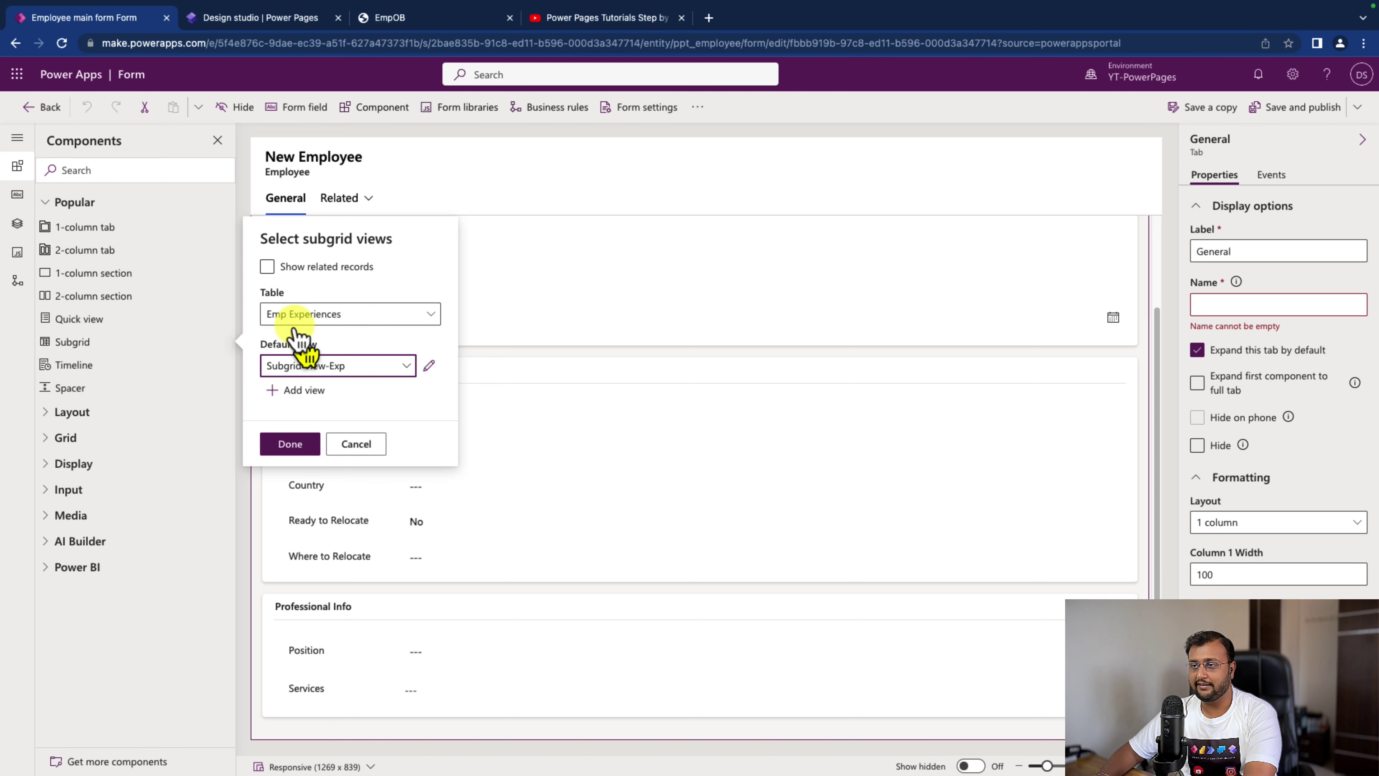
pyautogui.click(288, 446)
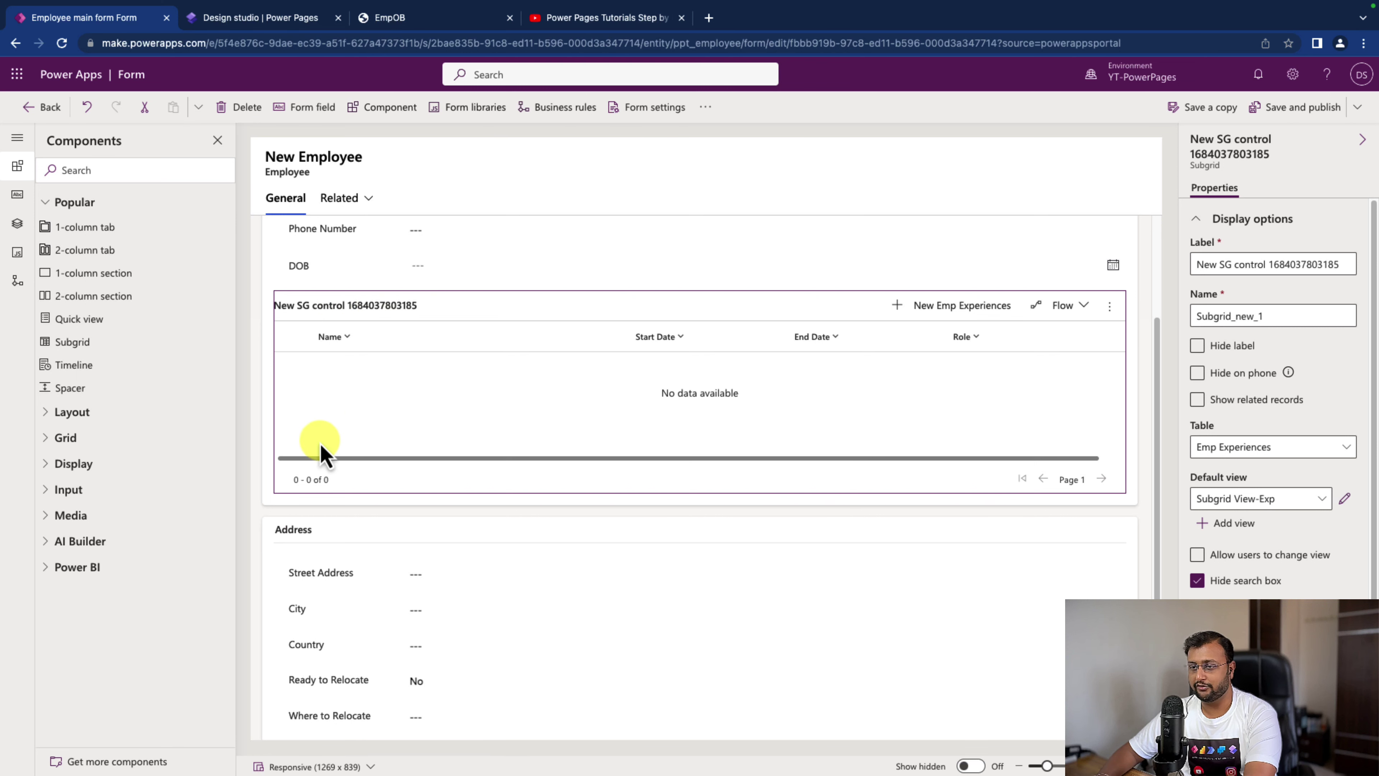
# Step: Add a 1-column section to the General tab below the Professional Info section and select it
pyautogui.click(309, 522)
pyautogui.scroll(-3, 312, 523)
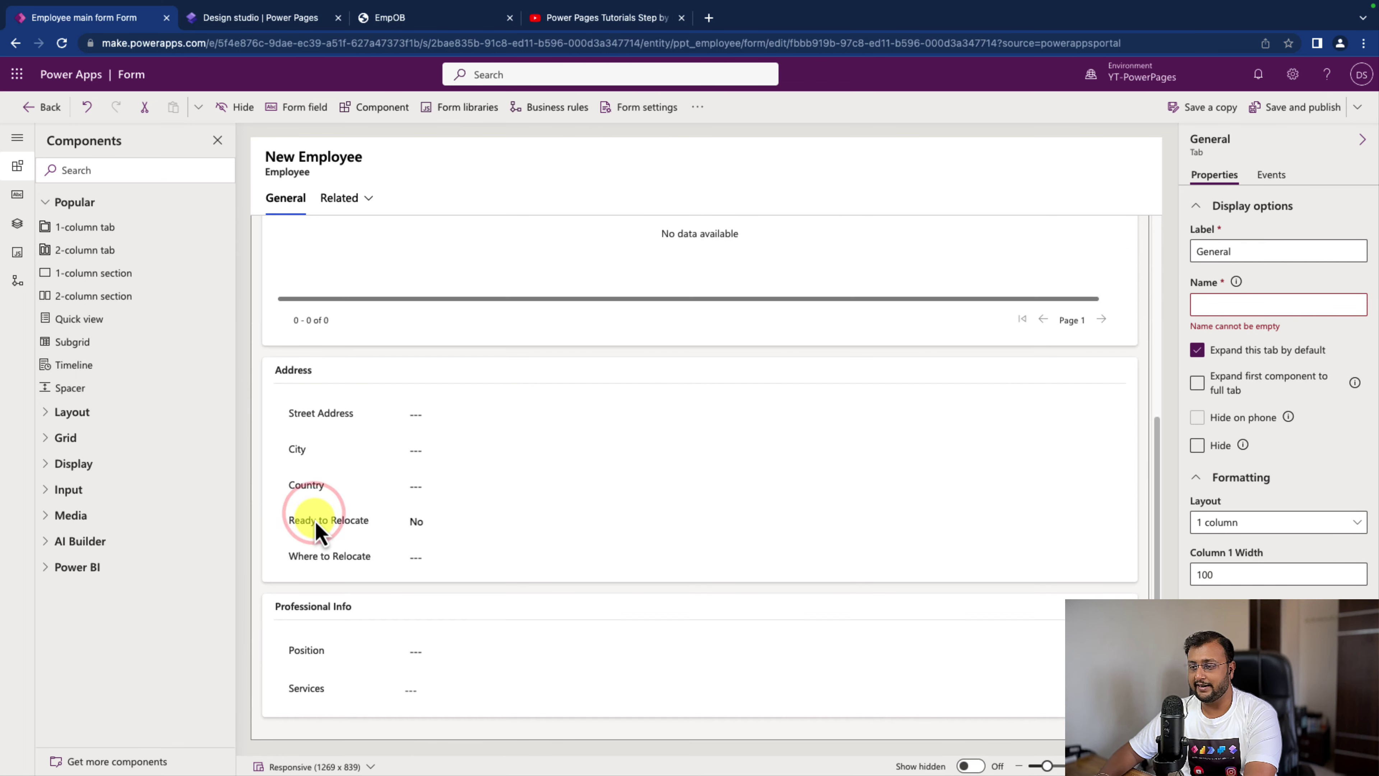
pyautogui.click(134, 282)
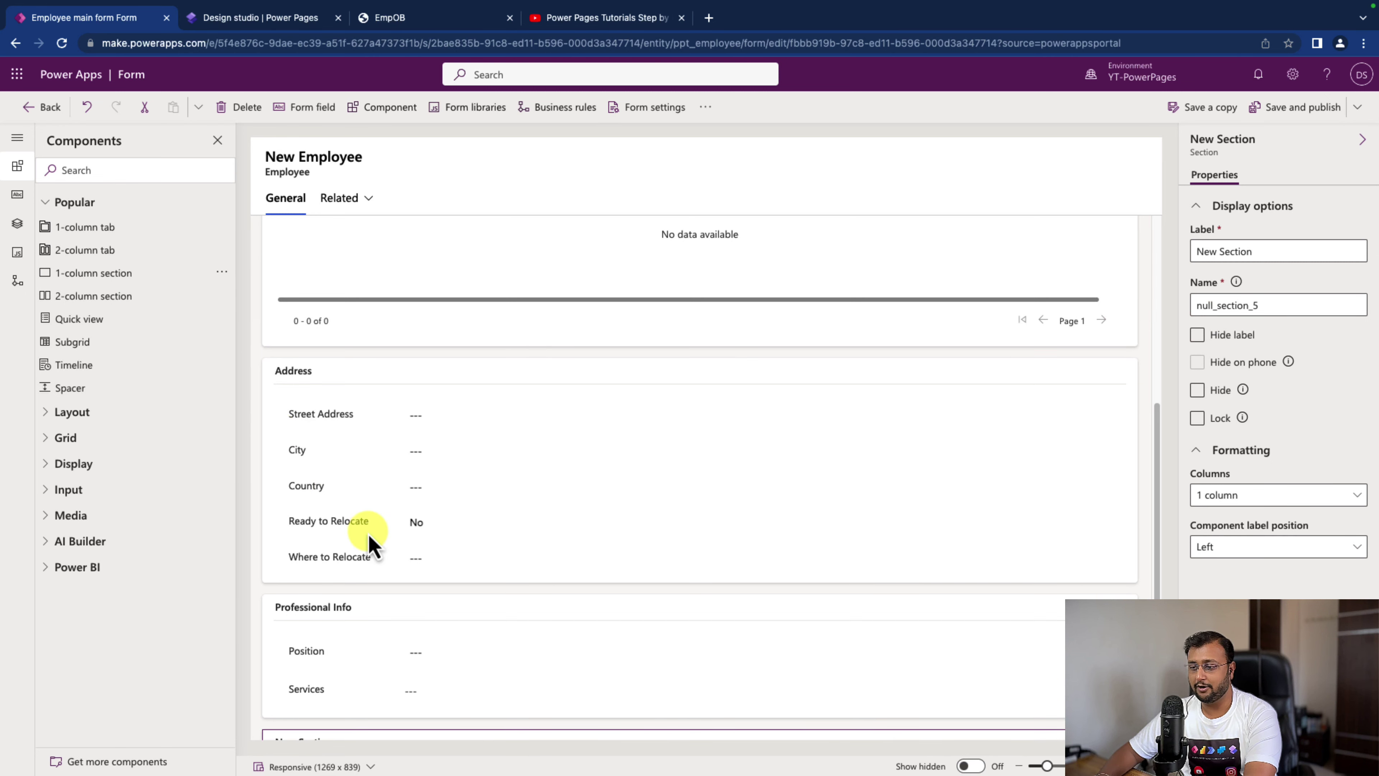
pyautogui.scroll(-1, 353, 587)
pyautogui.click(323, 688)
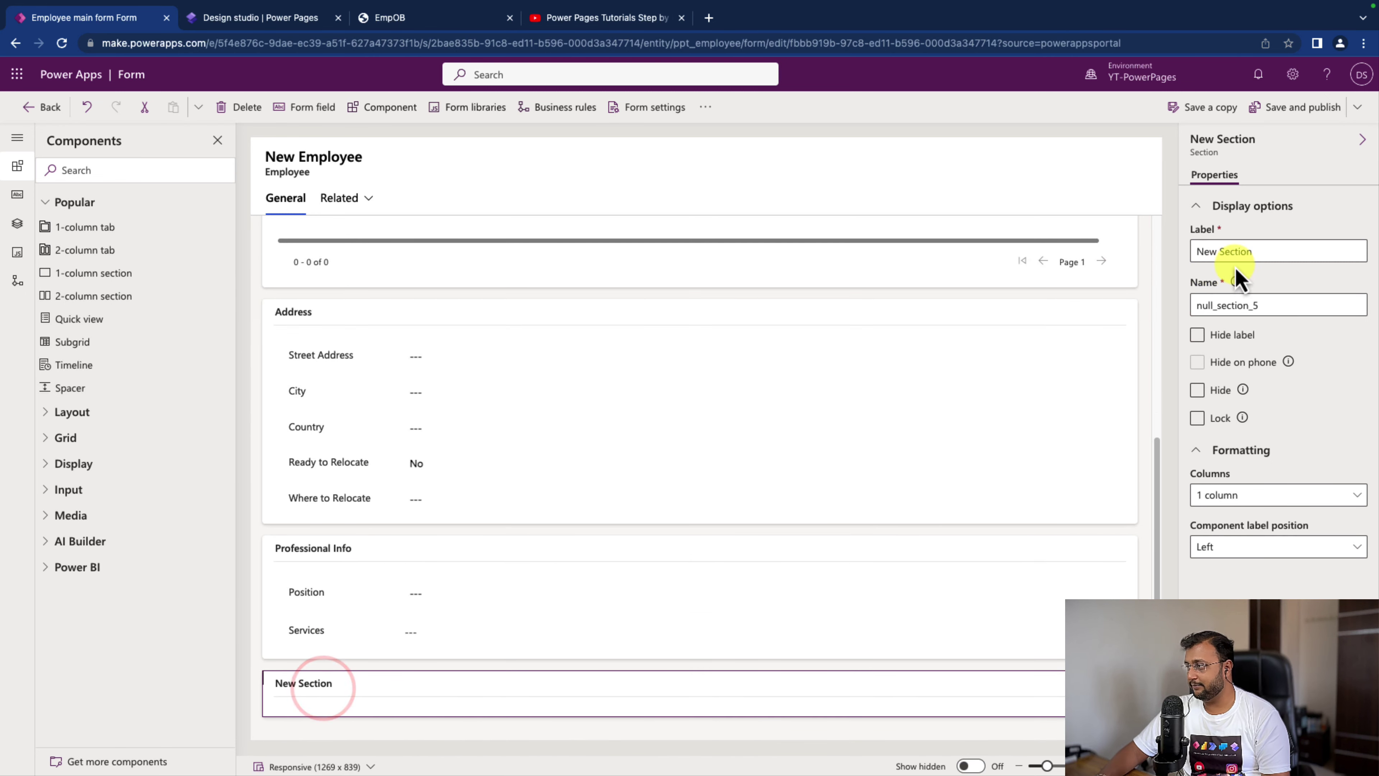
# Step: Label the new section at the end of the General tab "Add Experiences"
pyautogui.tripleClick(1255, 250)
pyautogui.write('Add Experiences')
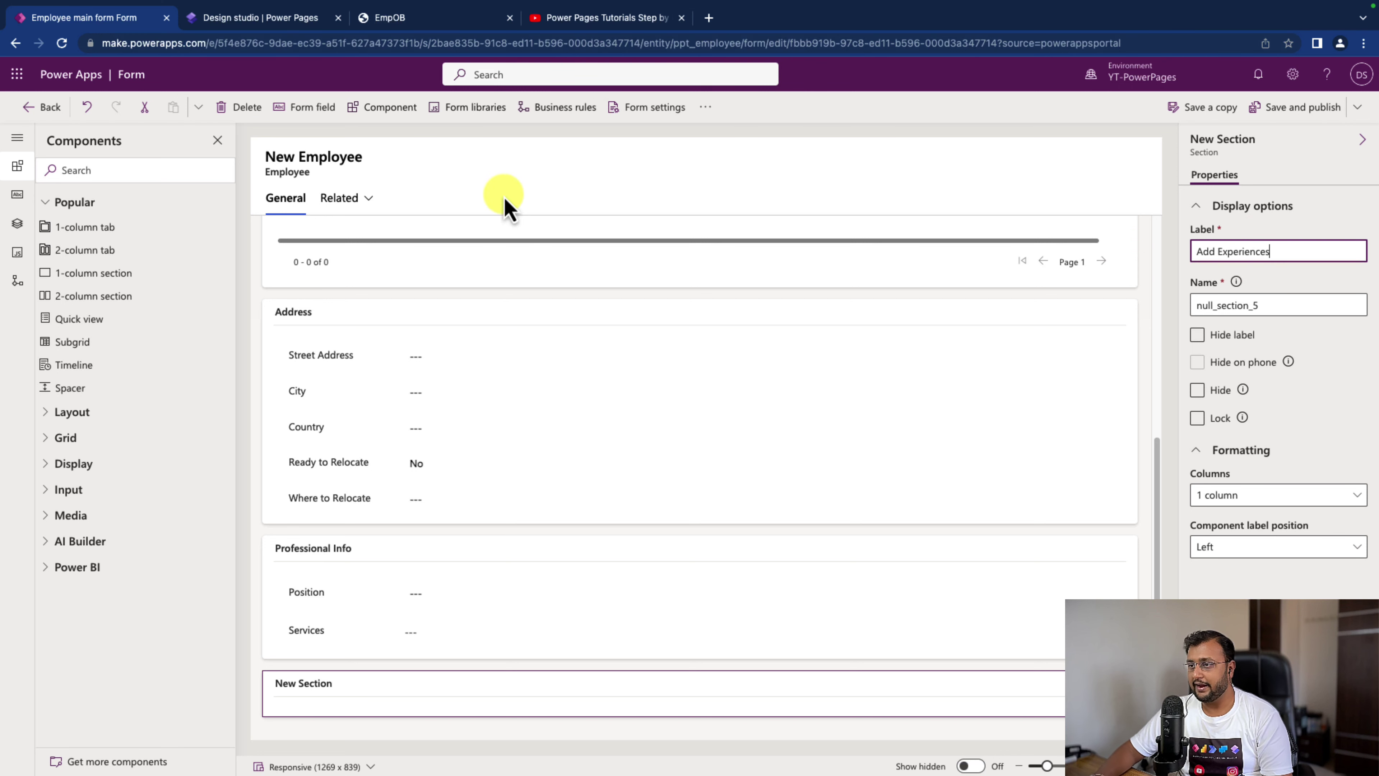
pyautogui.click(497, 274)
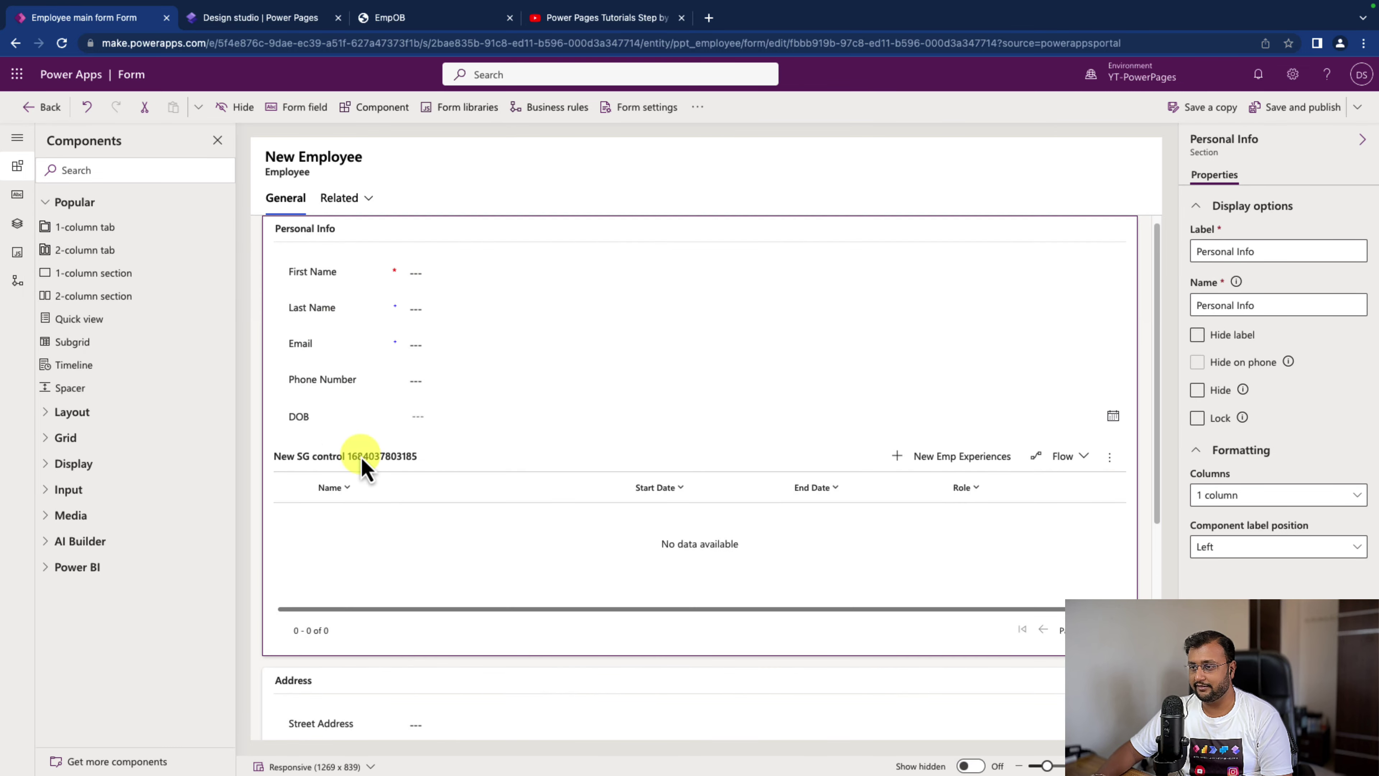
# Step: Move the Emp Experiences subgrid from the Personal Info section into the Add Experiences section
pyautogui.click(341, 538)
pyautogui.scroll(5, 380, 424)
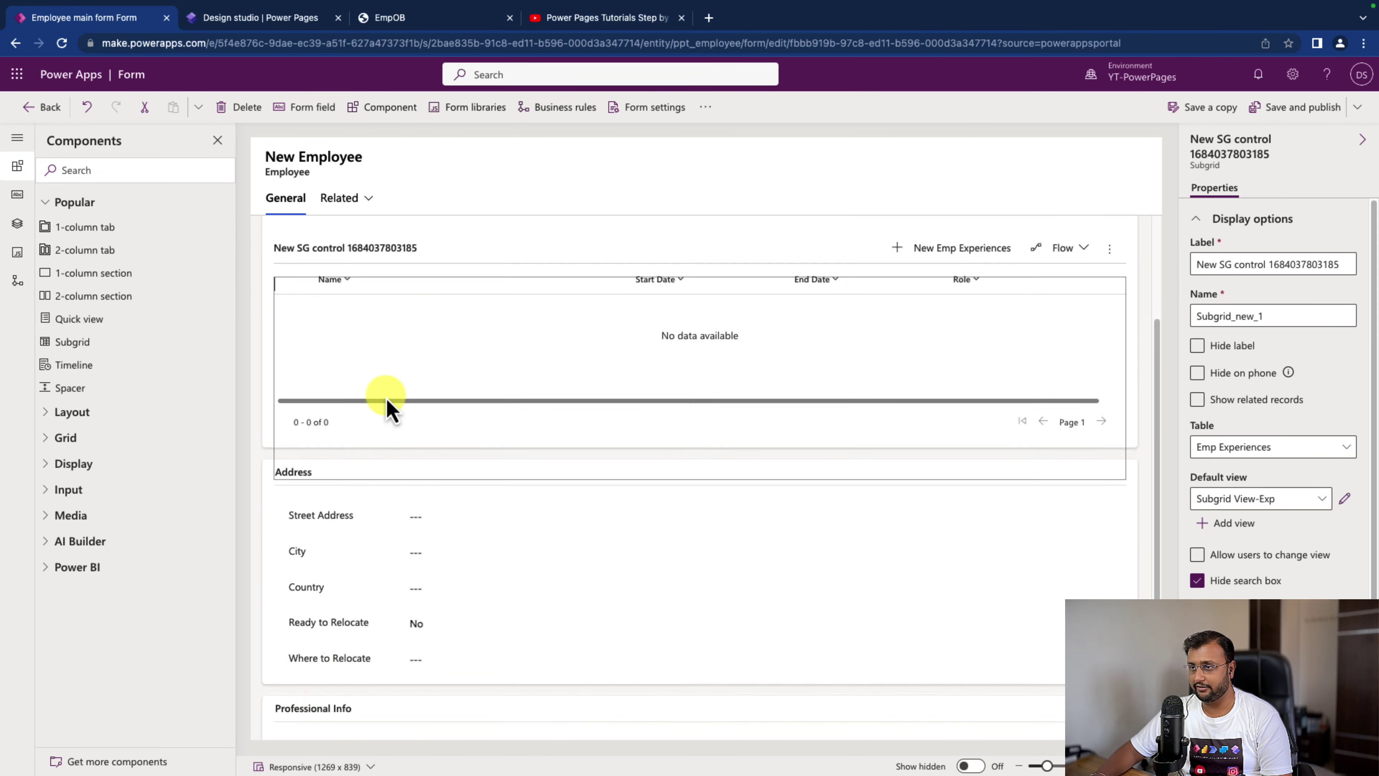
pyautogui.moveTo(418, 345); pyautogui.dragTo(332, 703)
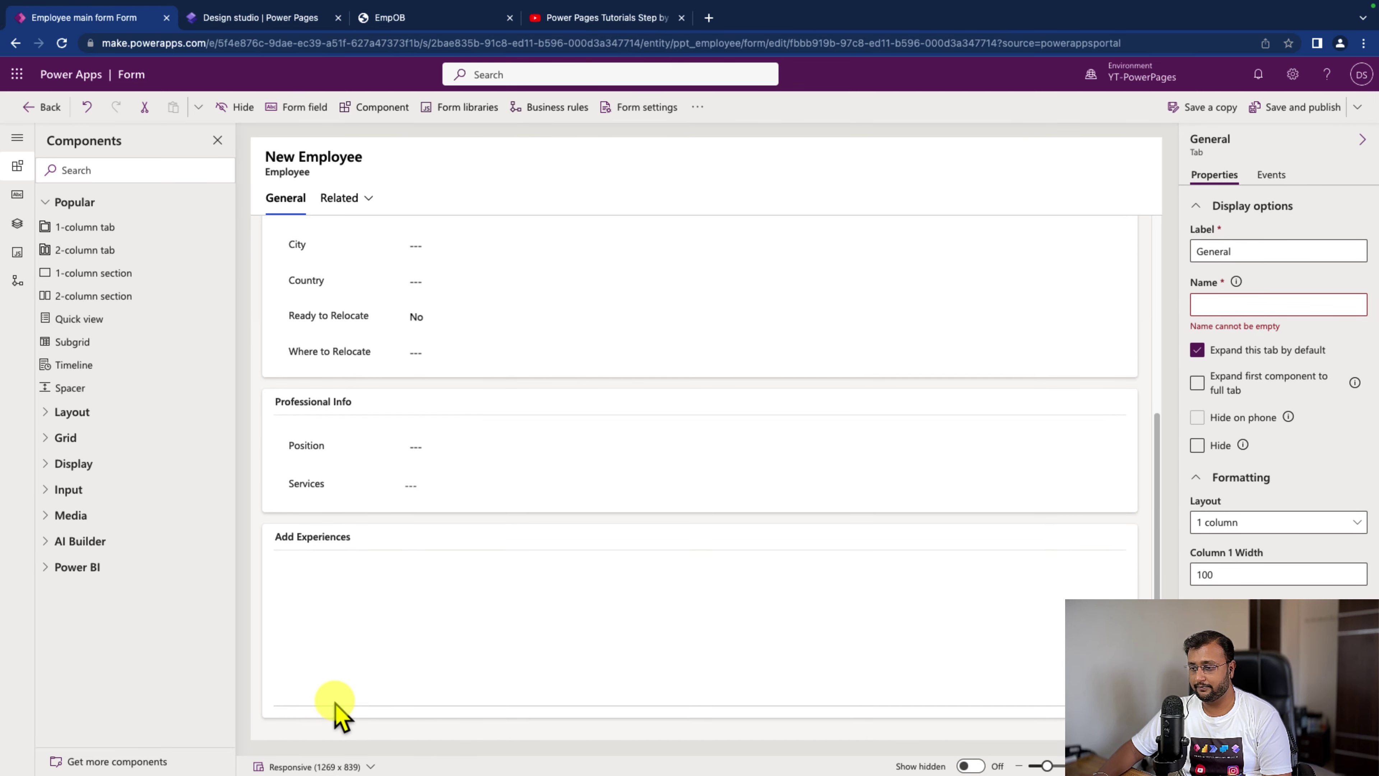
pyautogui.scroll(-1, 358, 598)
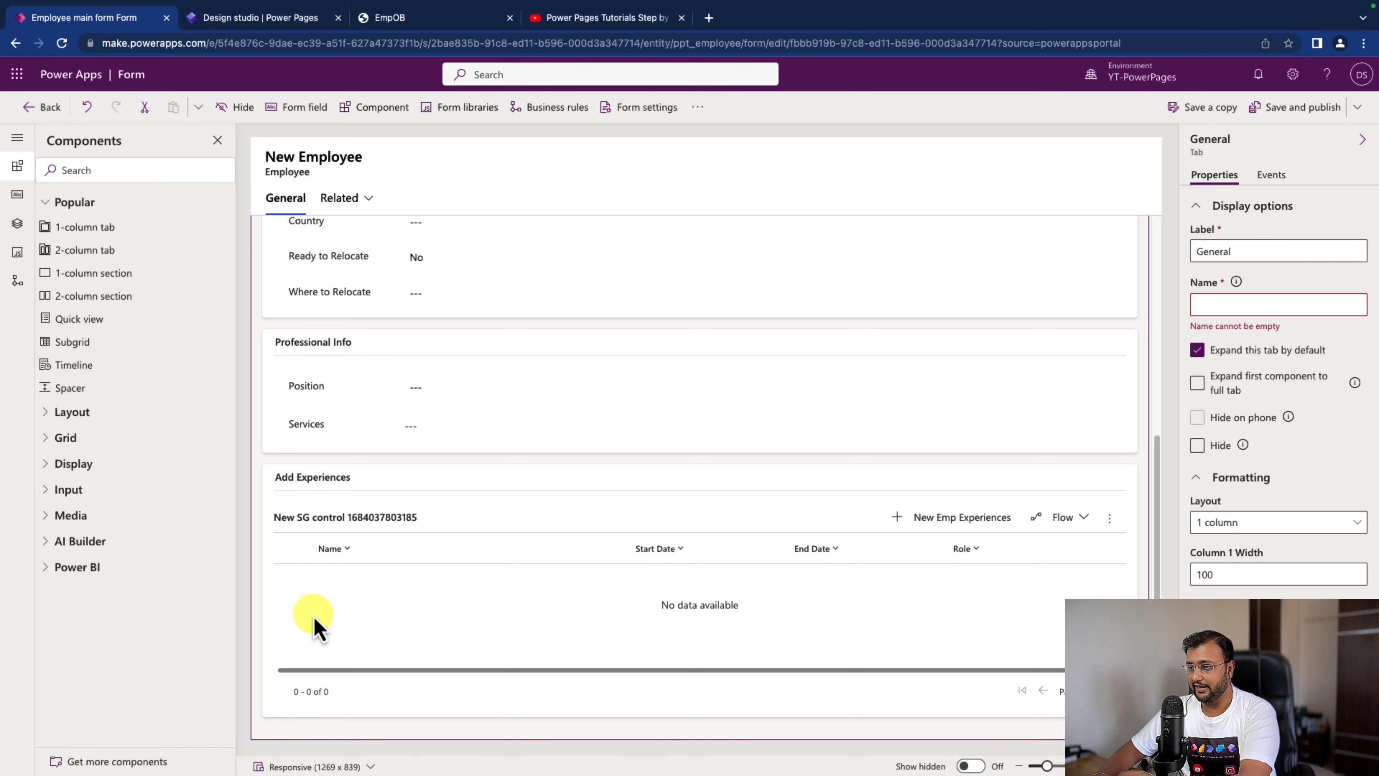
# Step: Set both the label and the name of the subgrid in the Add Experiences section to "Experiences"
pyautogui.click(390, 610)
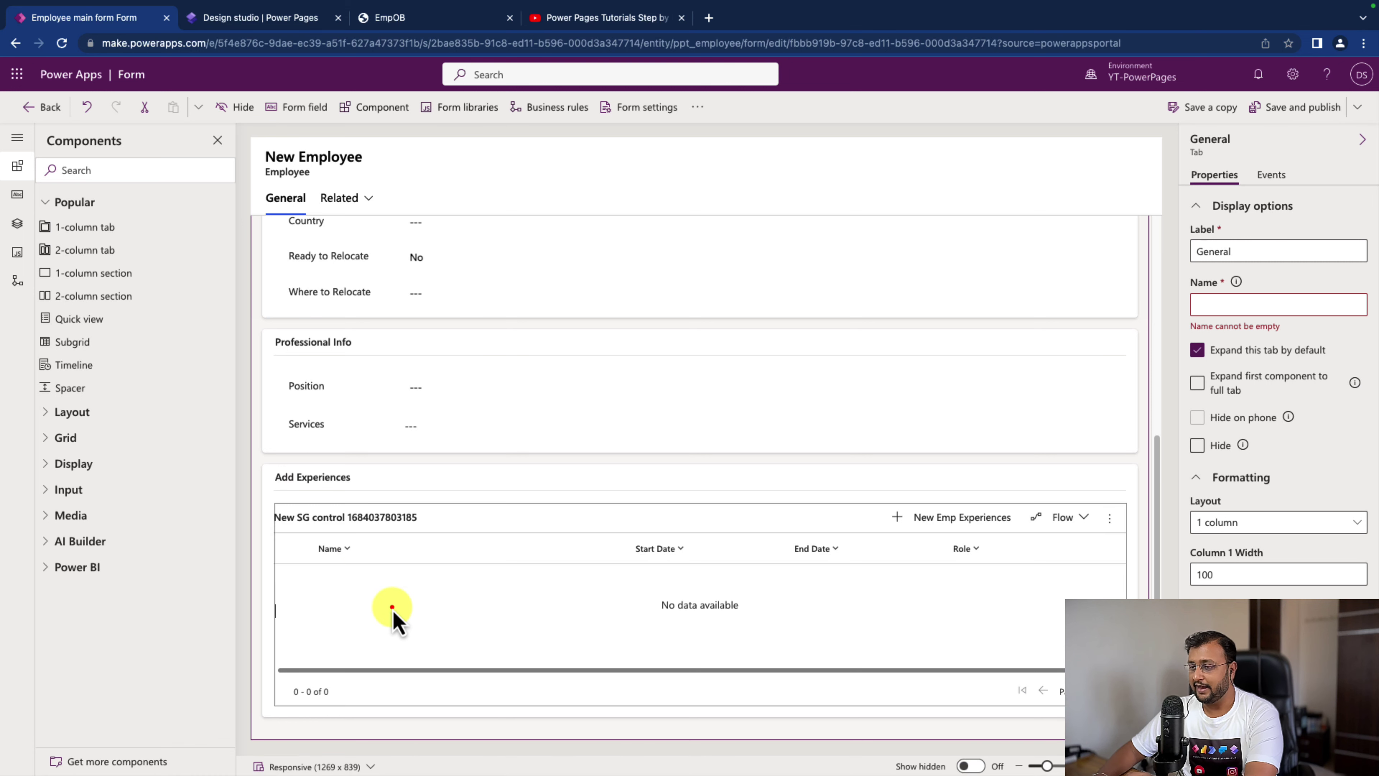
pyautogui.click(347, 521)
pyautogui.click(1235, 270)
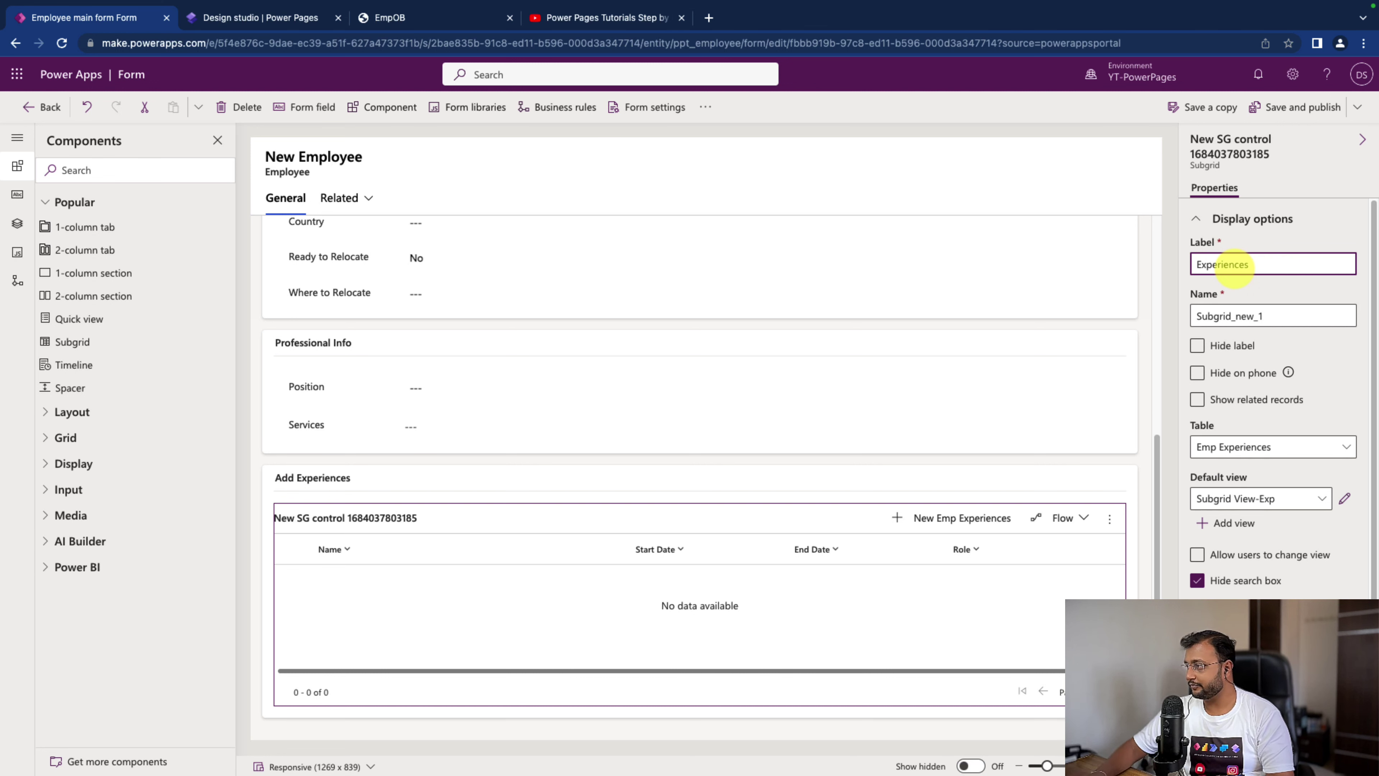
pyautogui.click(1293, 288)
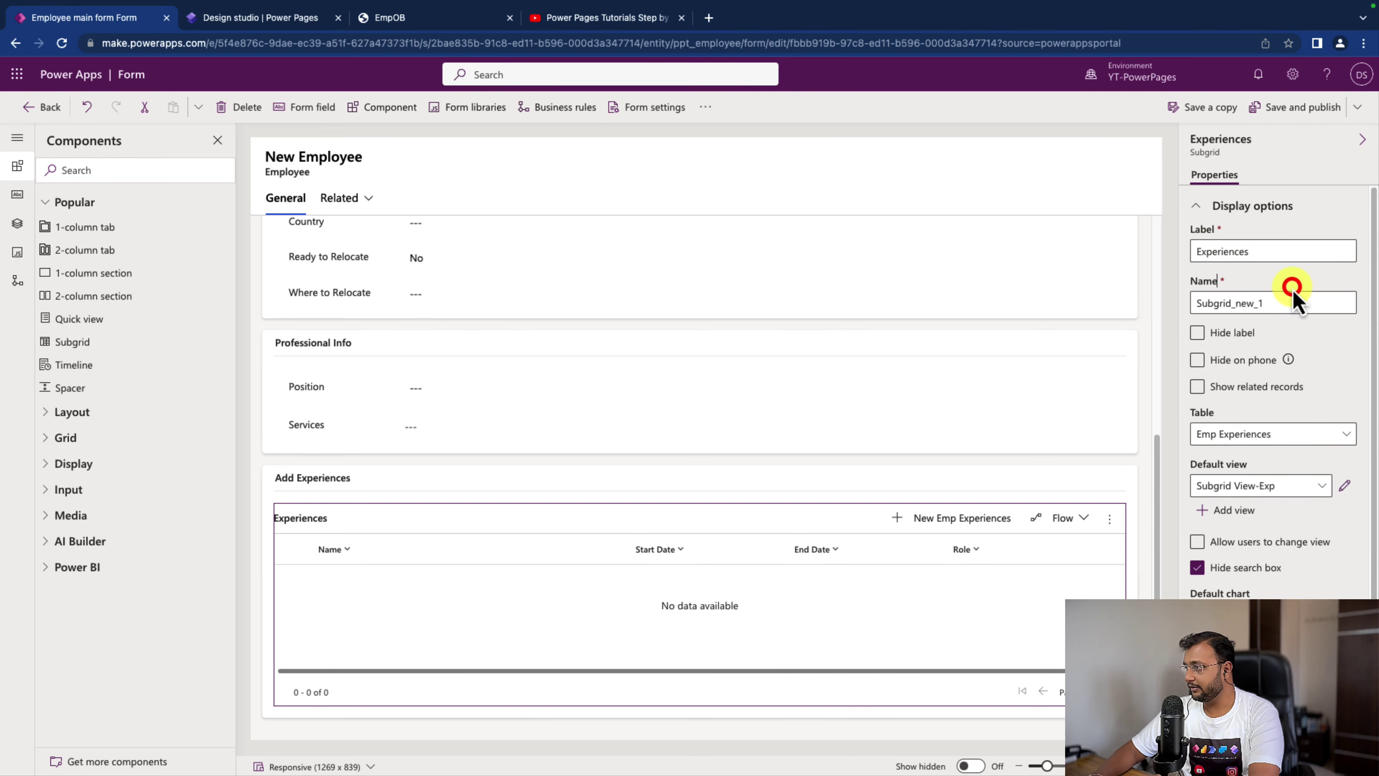
pyautogui.doubleClick(1280, 303)
pyautogui.write('E')
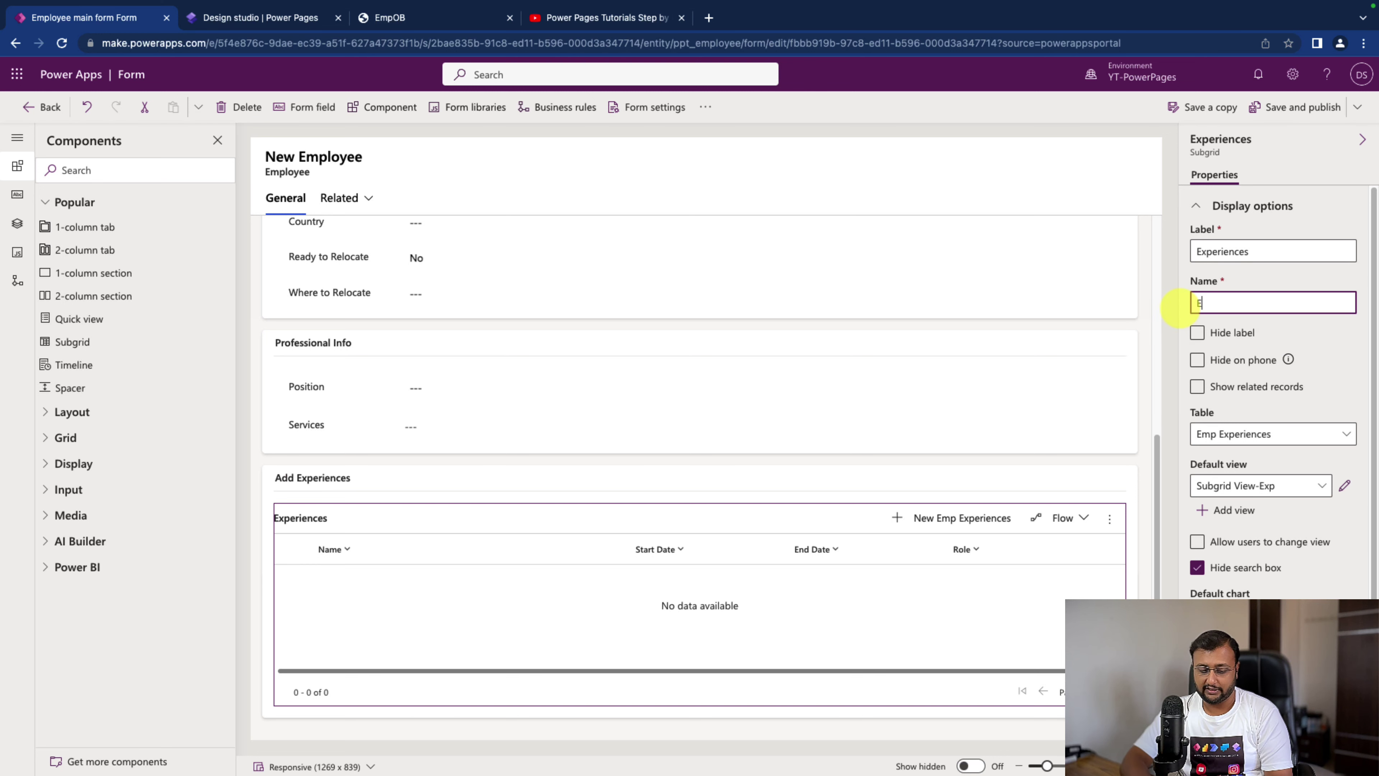
pyautogui.write('xperiences')
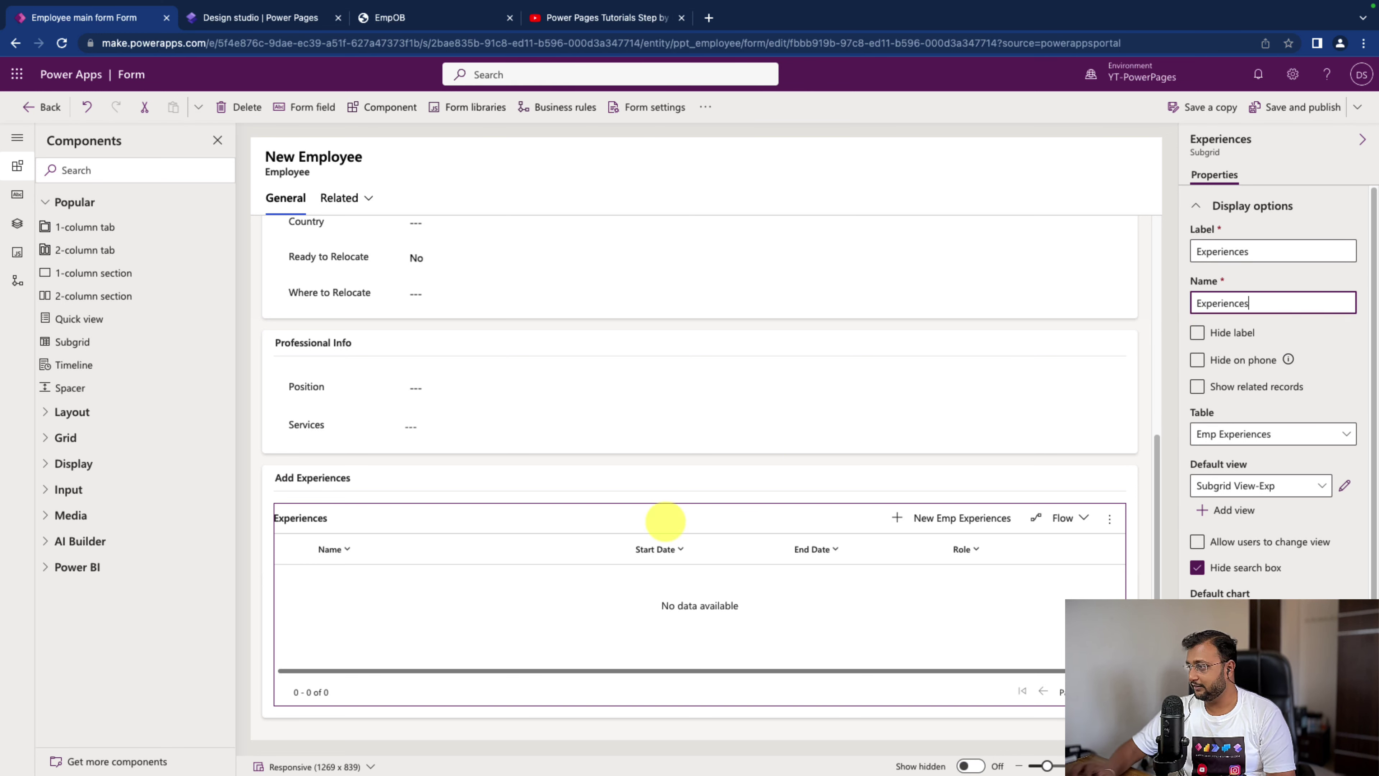
pyautogui.click(607, 542)
# Step: Make the subgrid show related records from Emp Experiences (EmployeeID) with Subgrid View-Exp as default view, and save and publish the form
pyautogui.scroll(2, 1346, 308)
pyautogui.click(1197, 363)
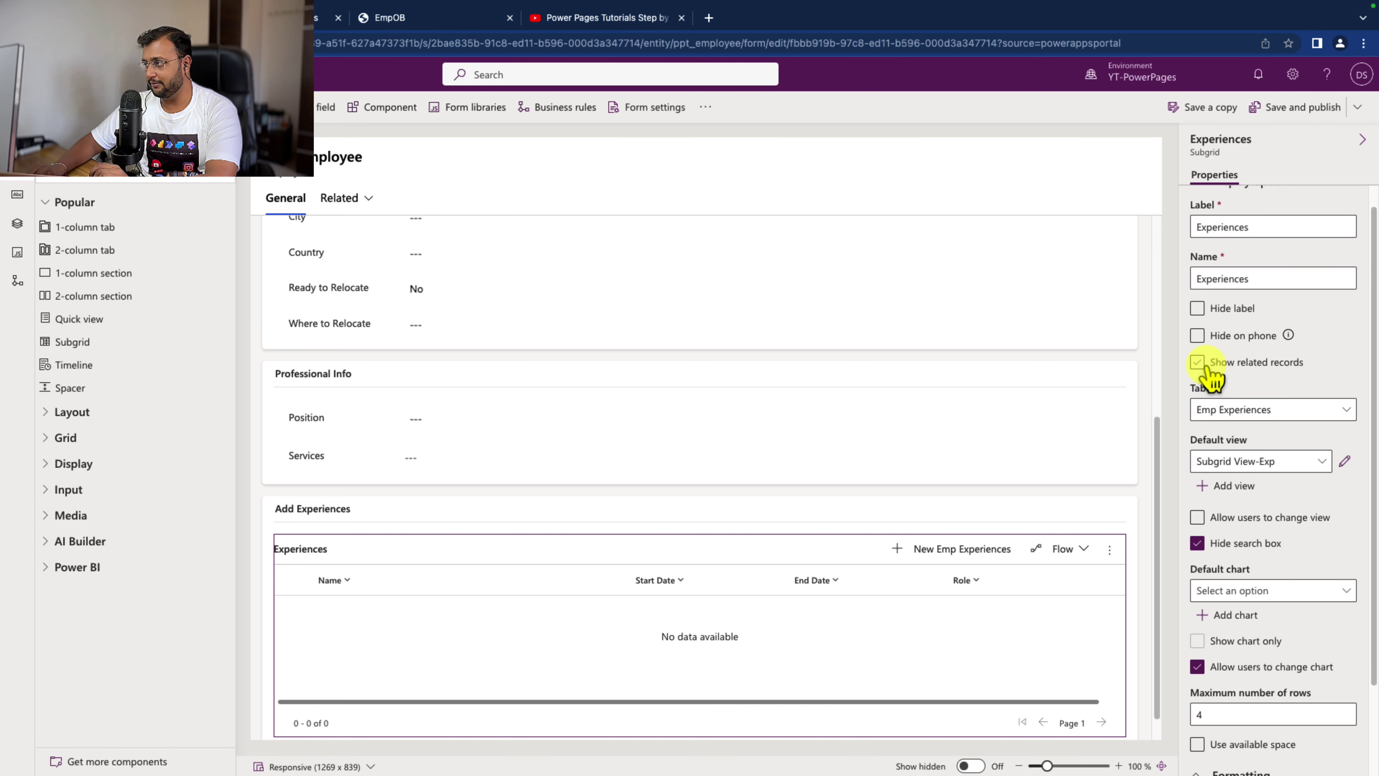
pyautogui.click(1198, 363)
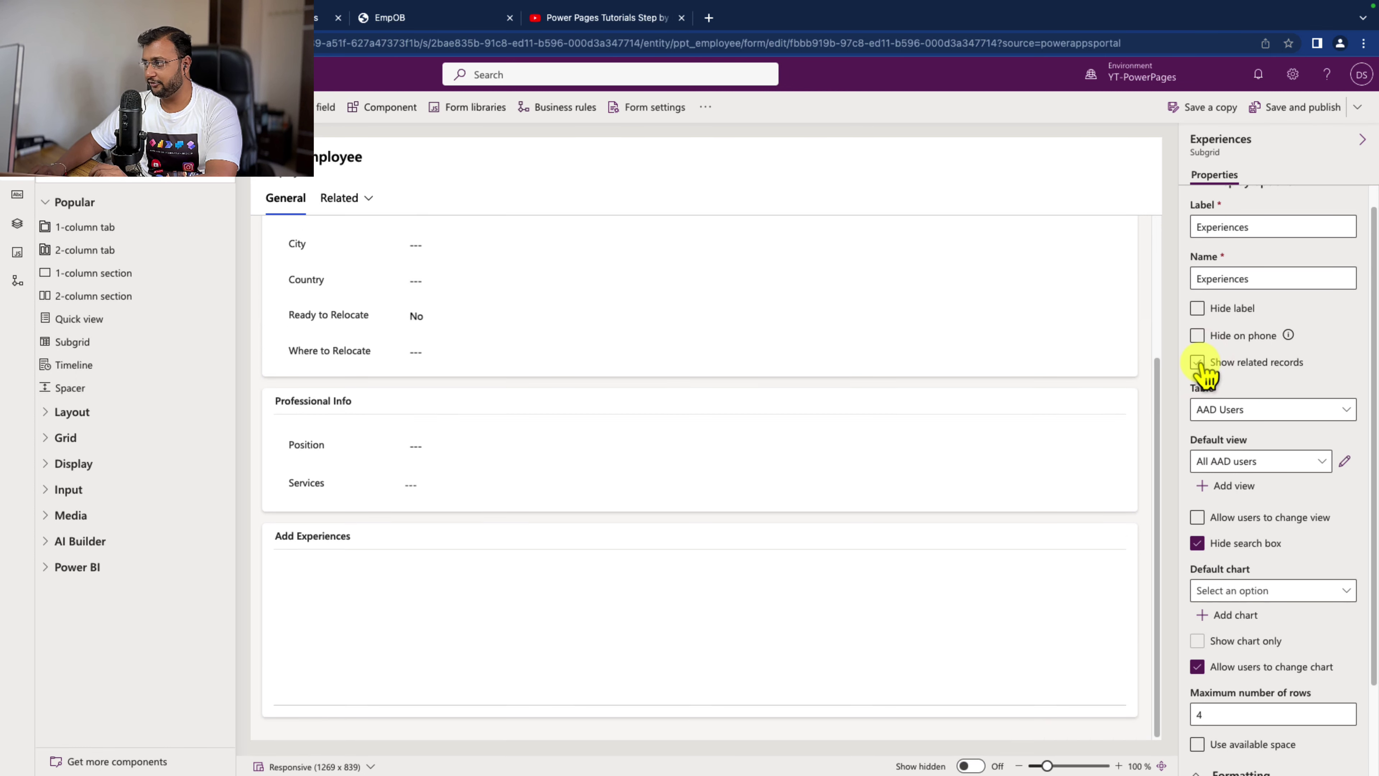
pyautogui.click(1198, 363)
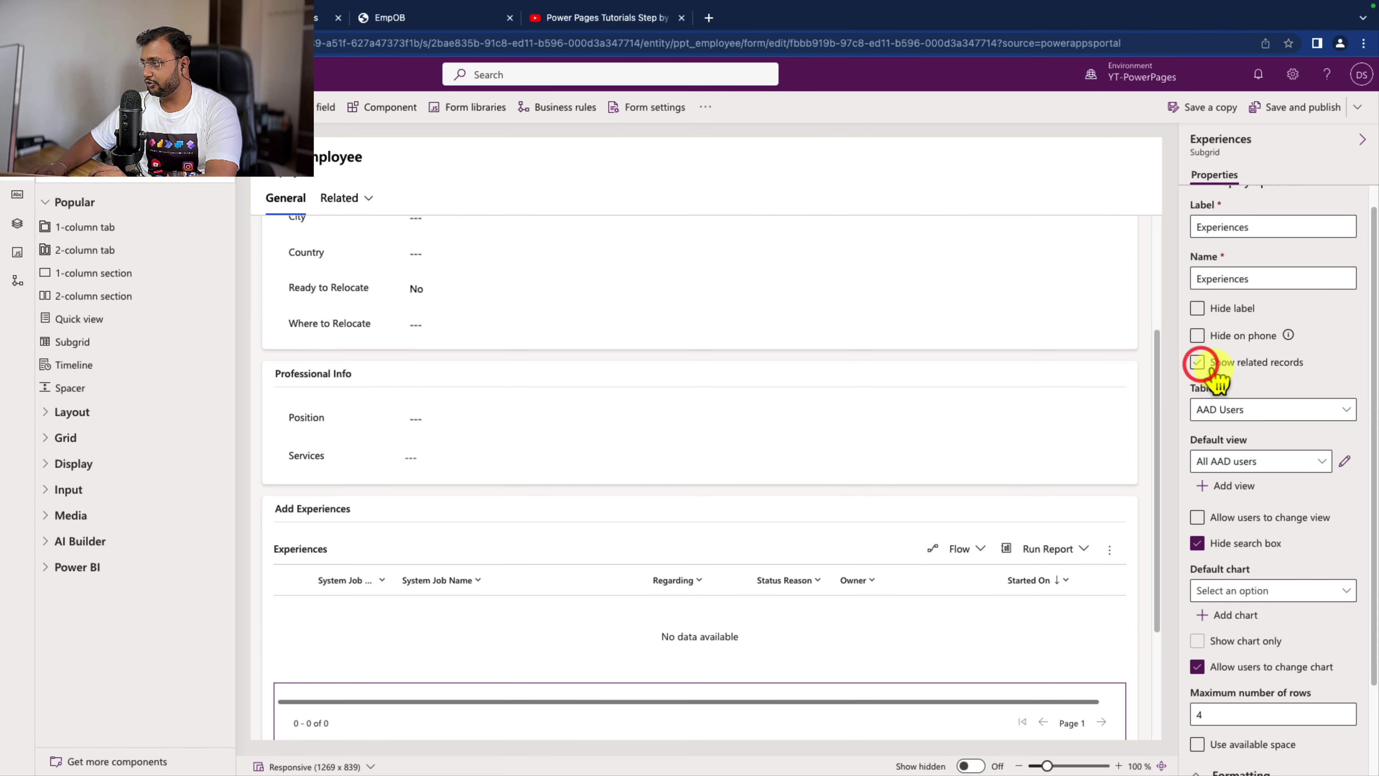
pyautogui.click(1198, 362)
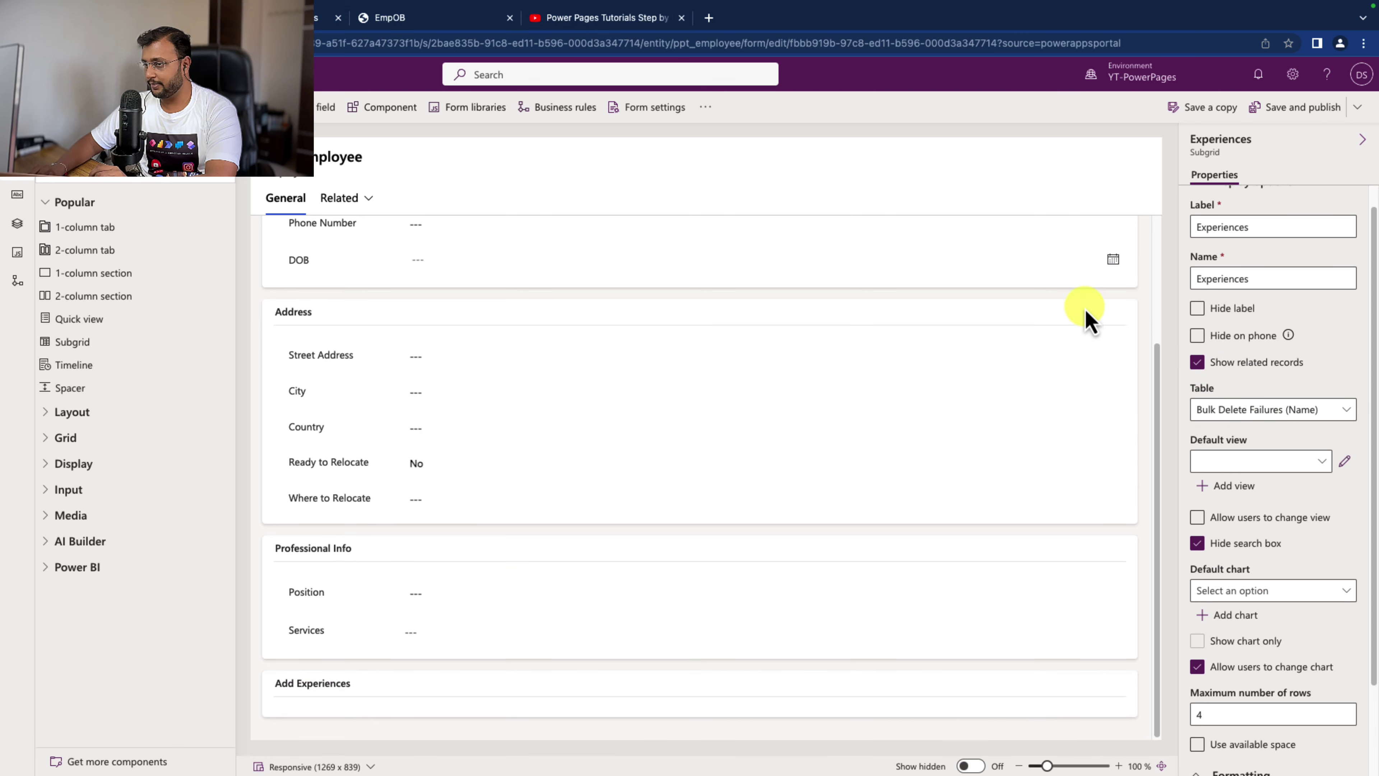
pyautogui.click(1260, 414)
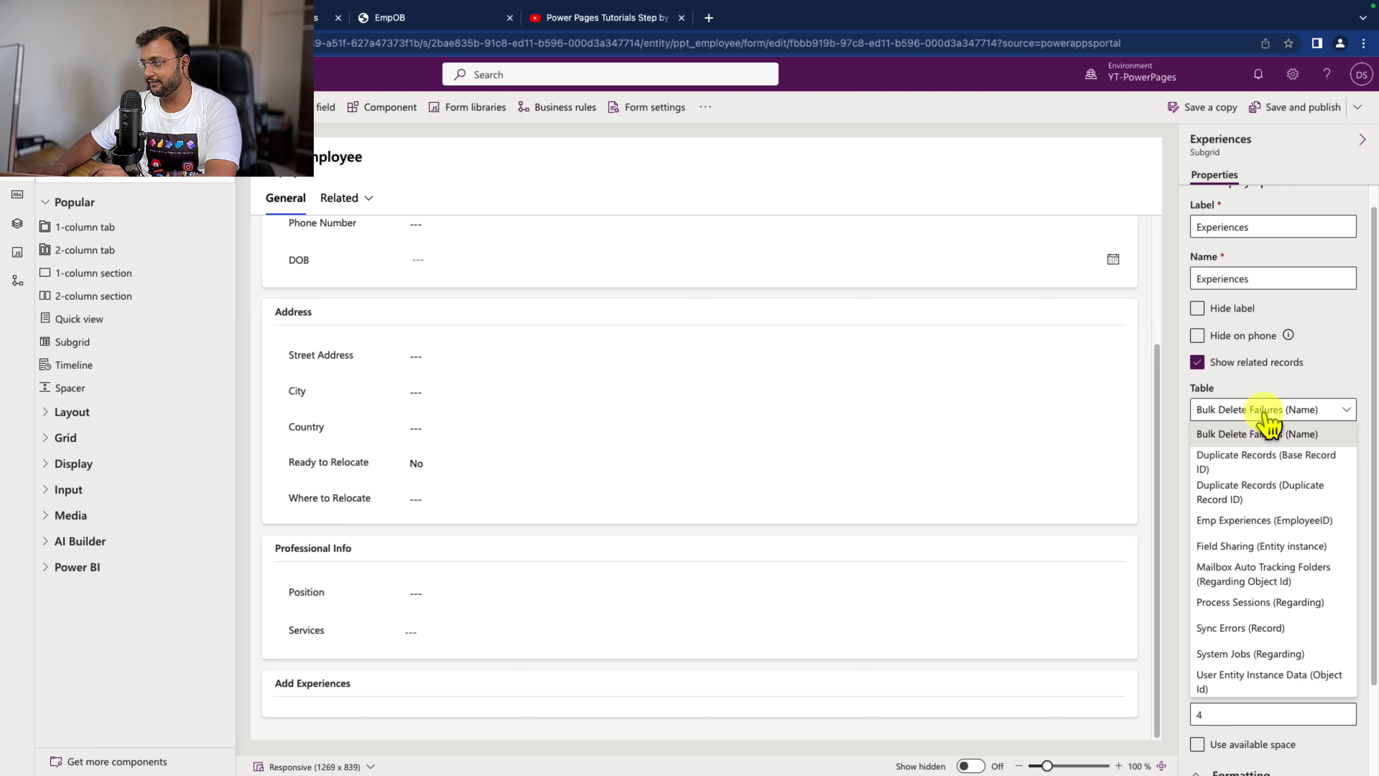
pyautogui.click(1295, 522)
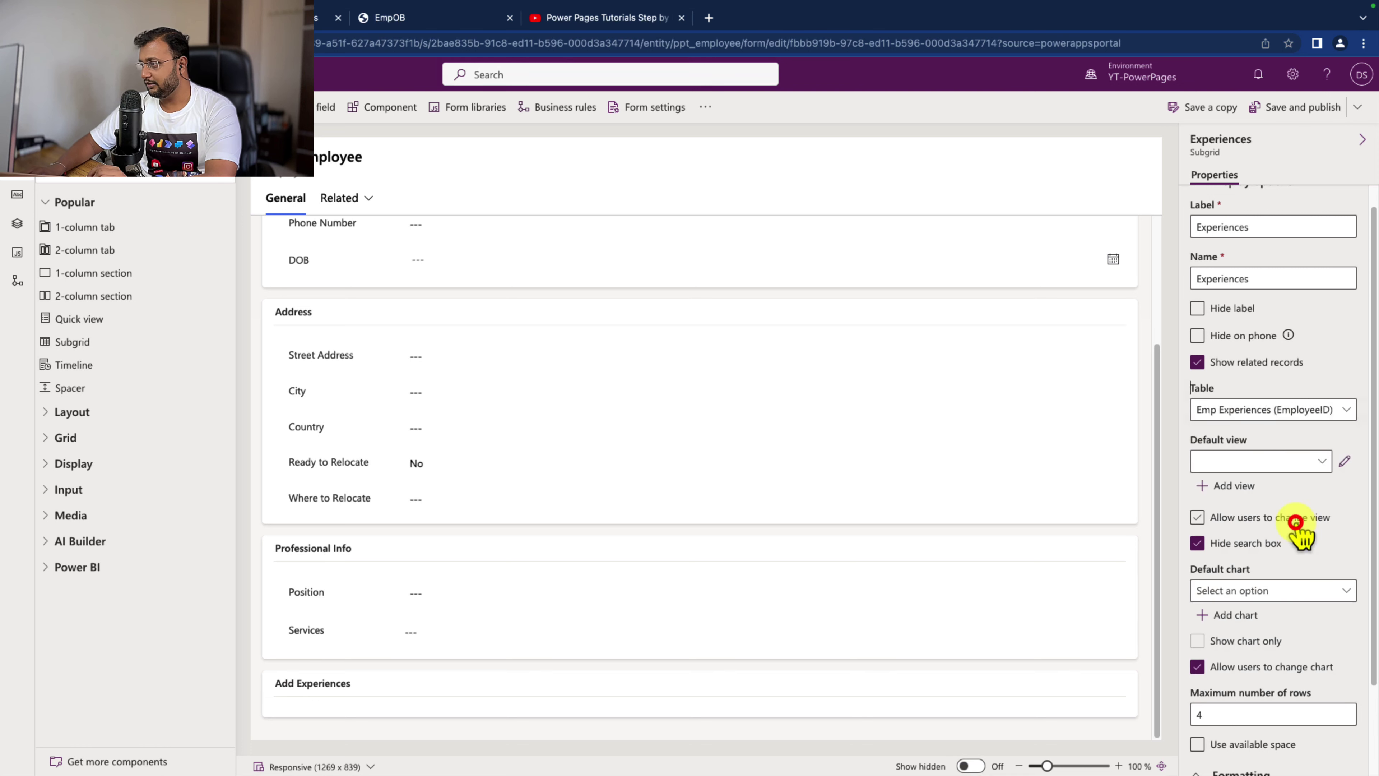
pyautogui.click(1319, 462)
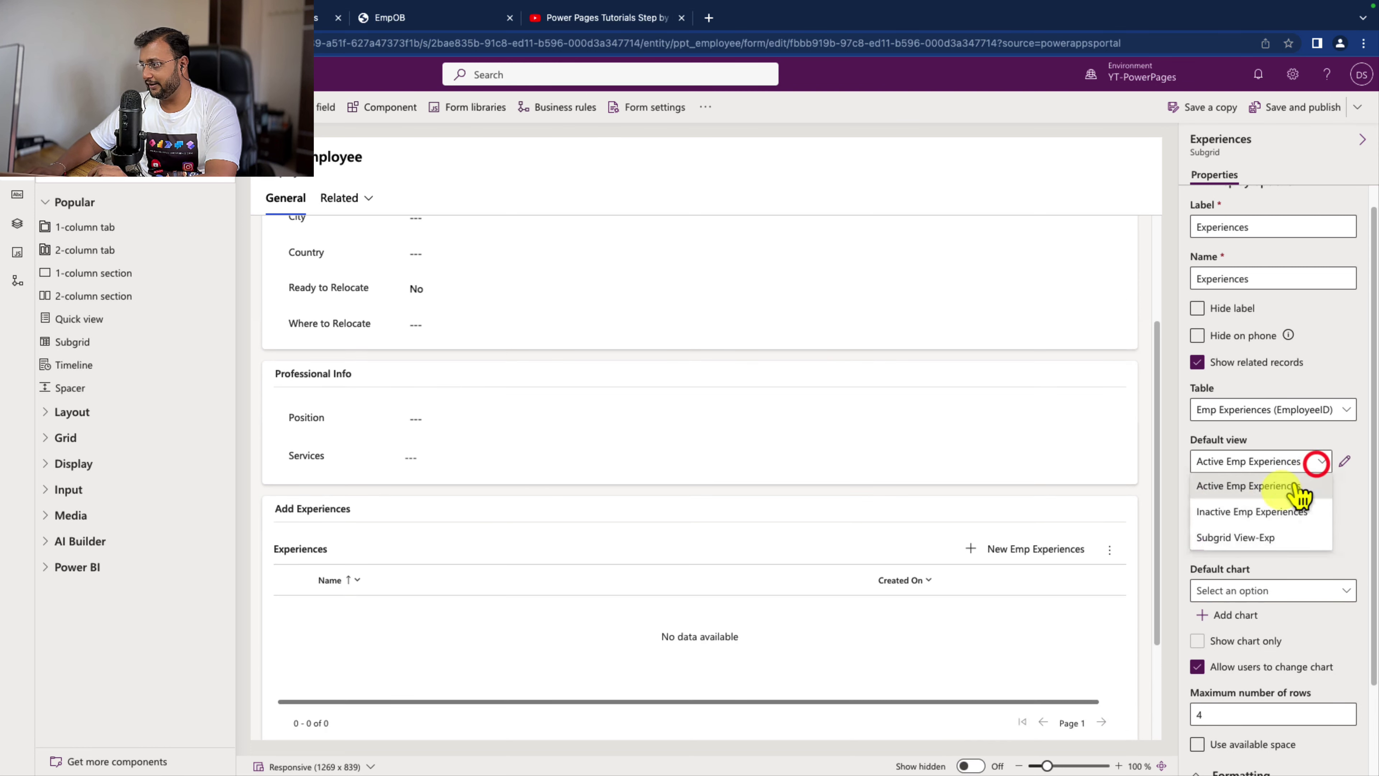
pyautogui.click(1259, 538)
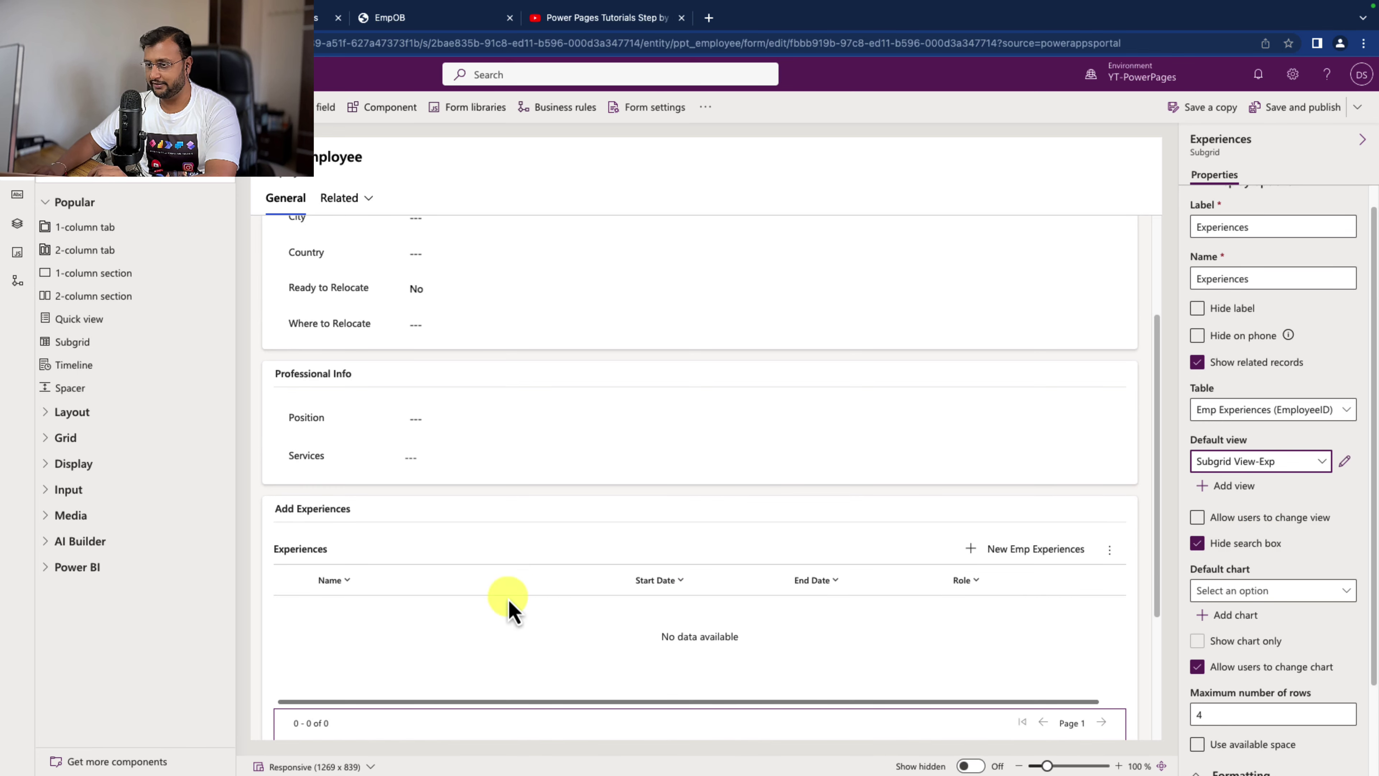
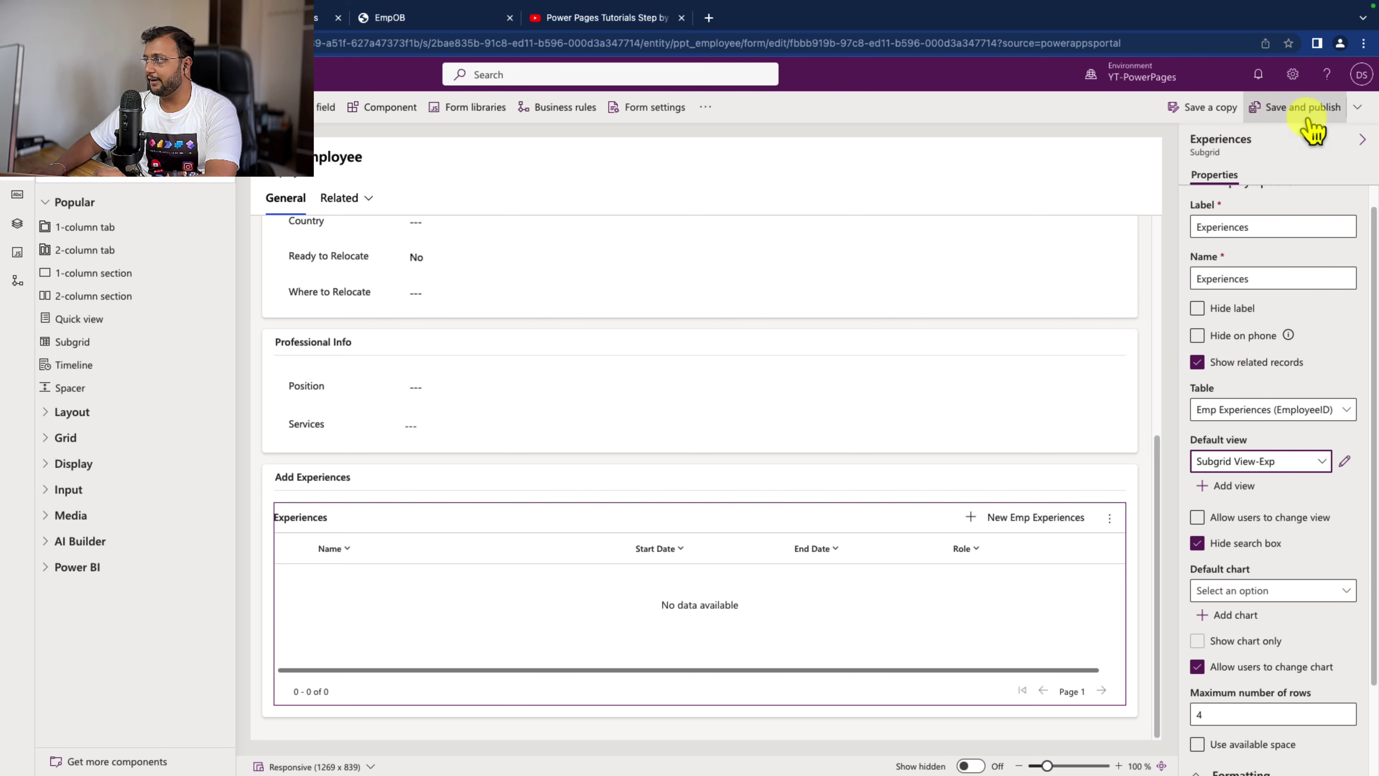
pyautogui.click(1309, 116)
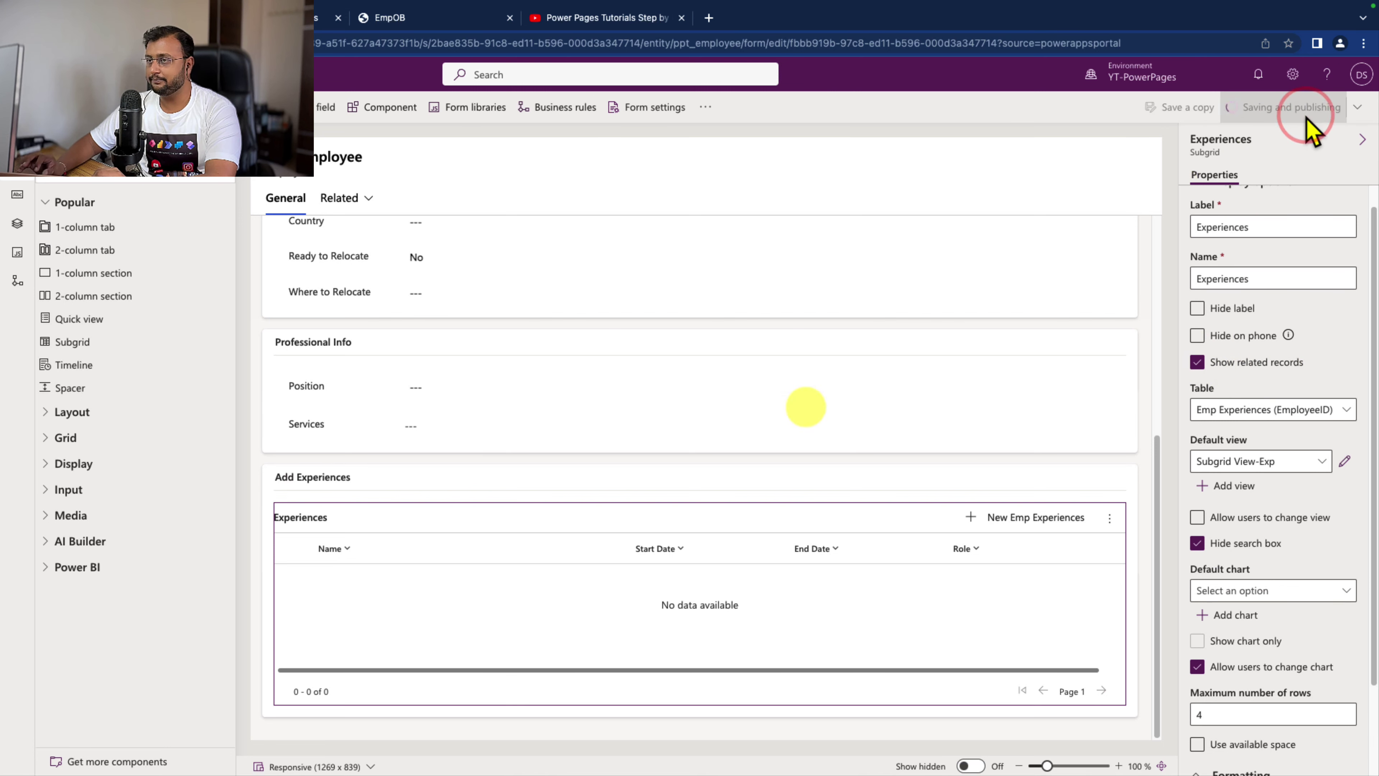
# Step: Check the EmpOB page in the Power Pages design studio, then open the table permissions in the Portal Management app from Power Apps
pyautogui.click(285, 30)
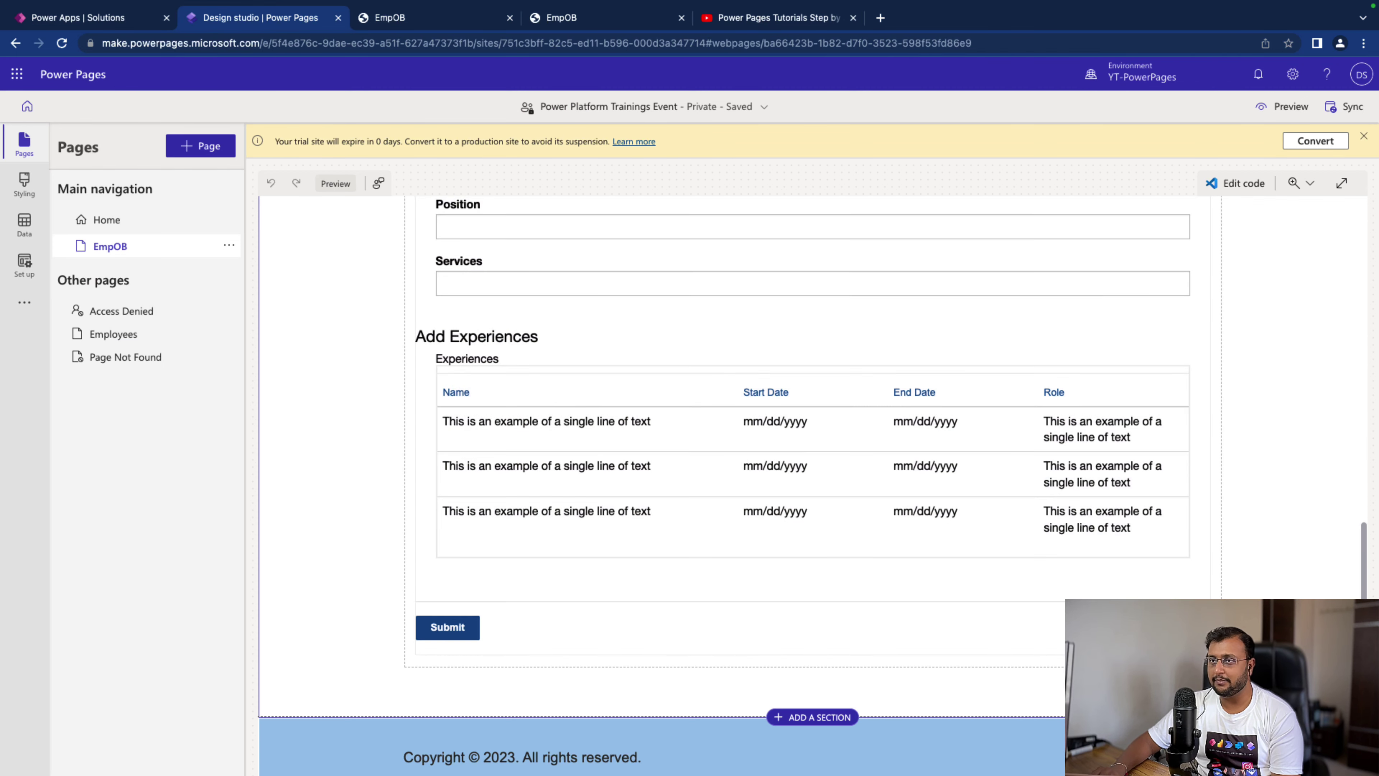
pyautogui.click(67, 19)
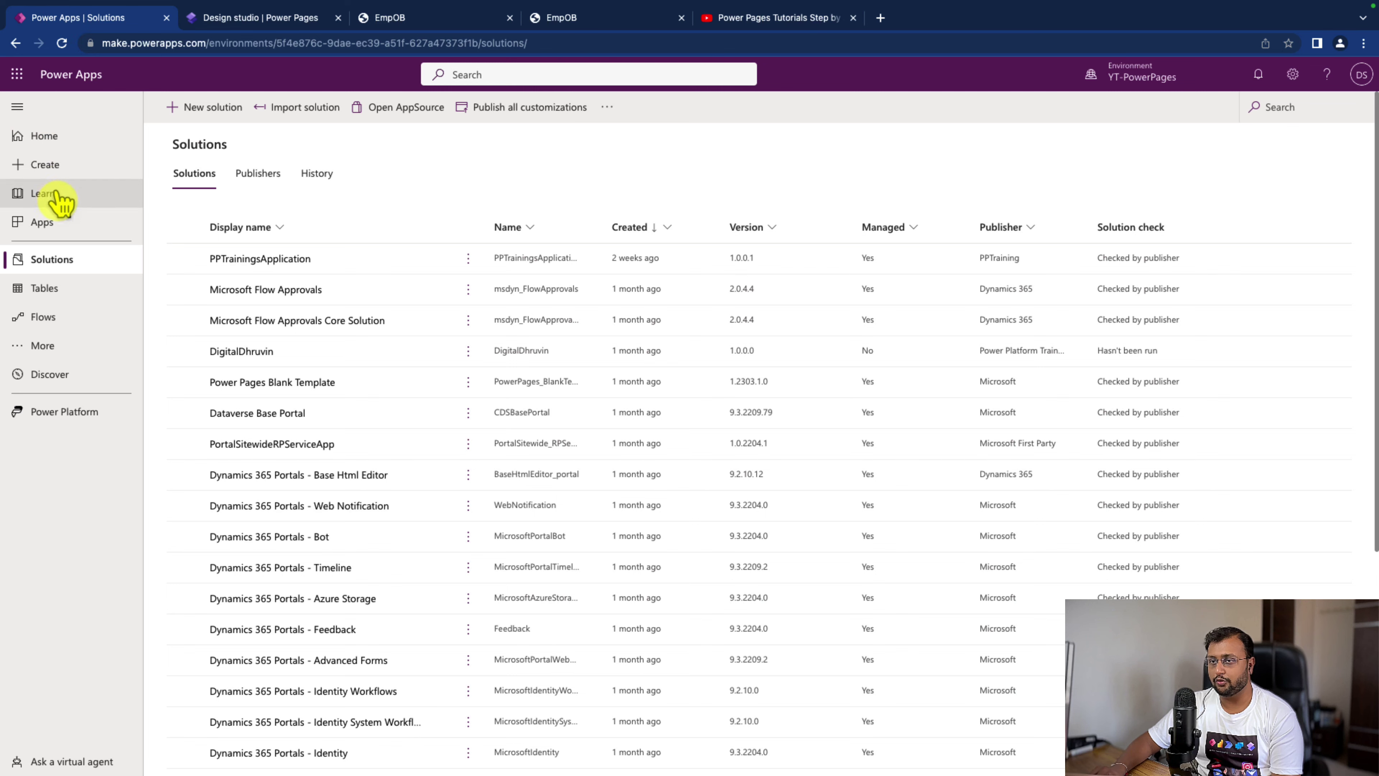
pyautogui.click(61, 219)
pyautogui.click(304, 328)
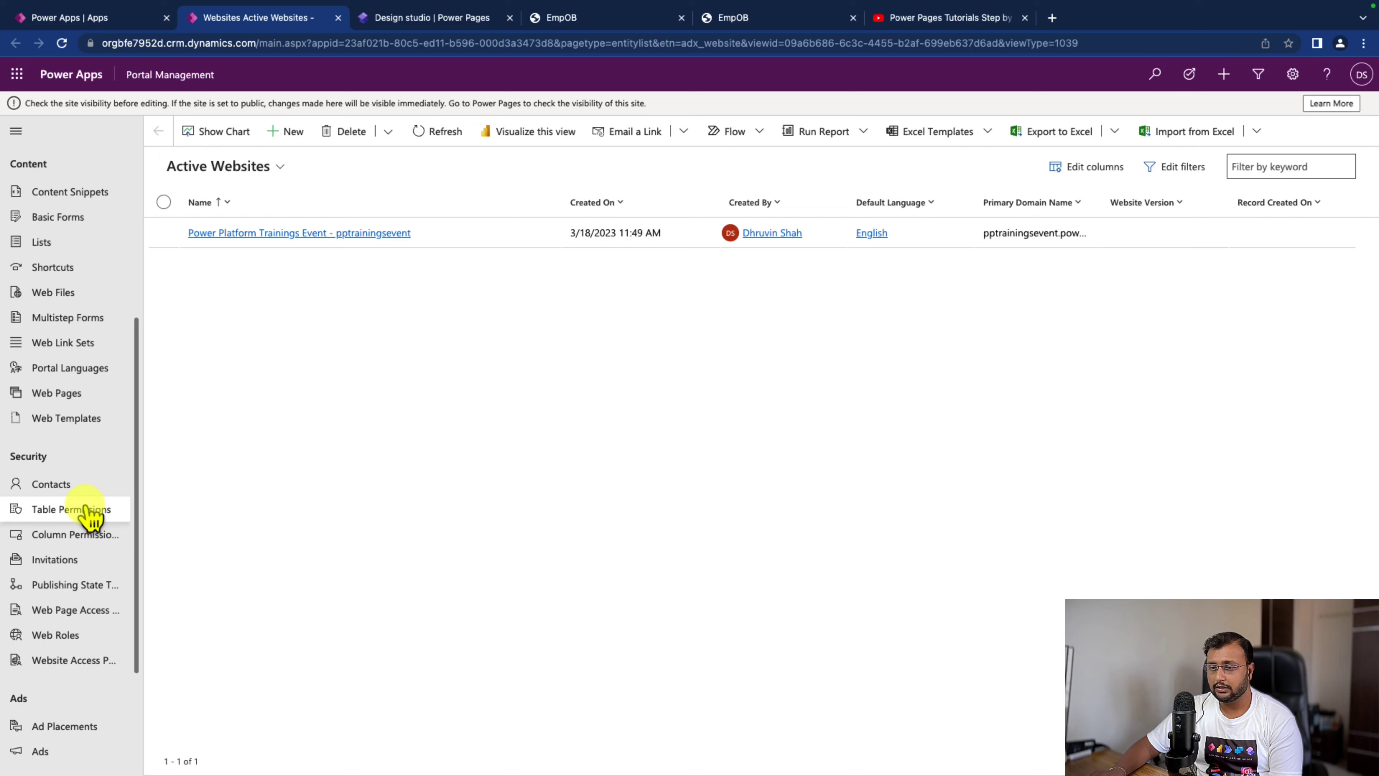
pyautogui.click(86, 509)
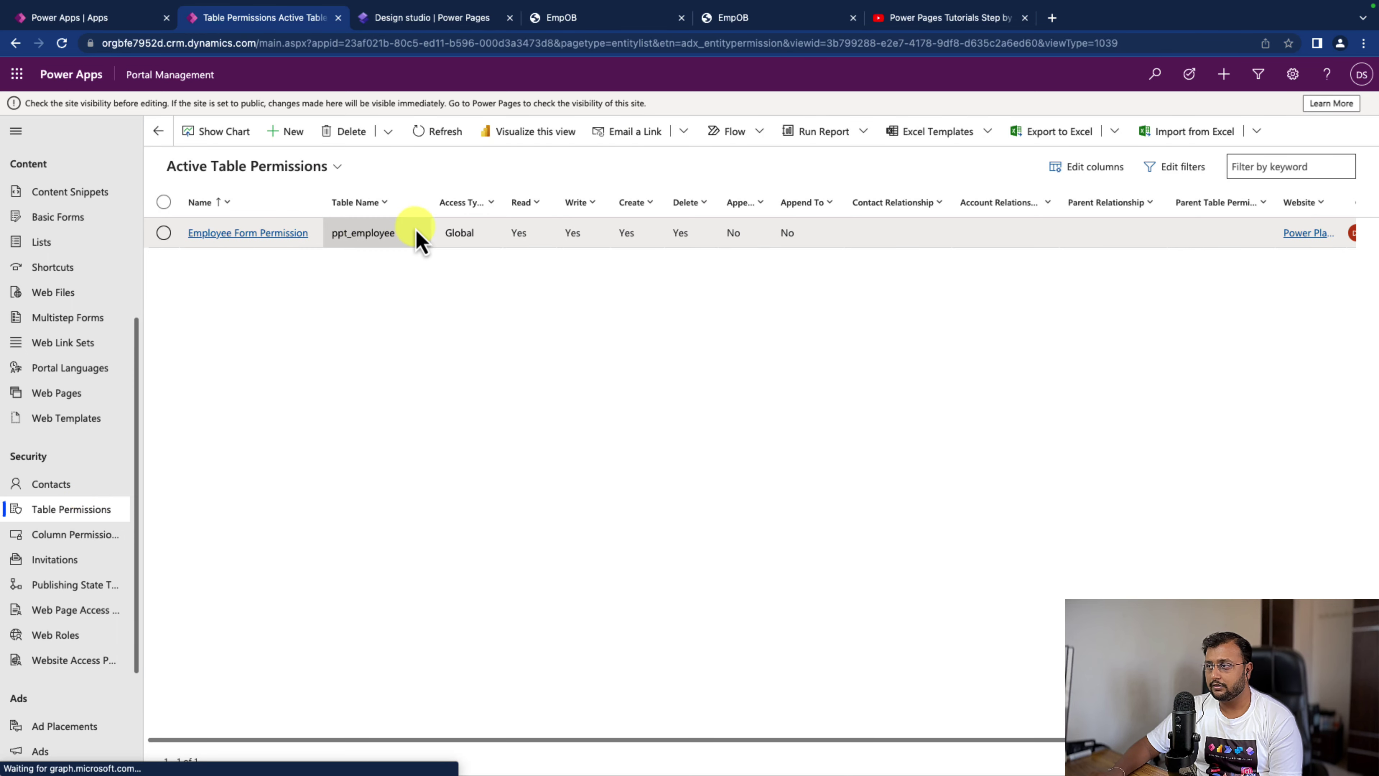
# Step: Create a table permission named "Emp Exp Permission" for the Emp Experiences (ppt_empexperiences) table
pyautogui.click(300, 133)
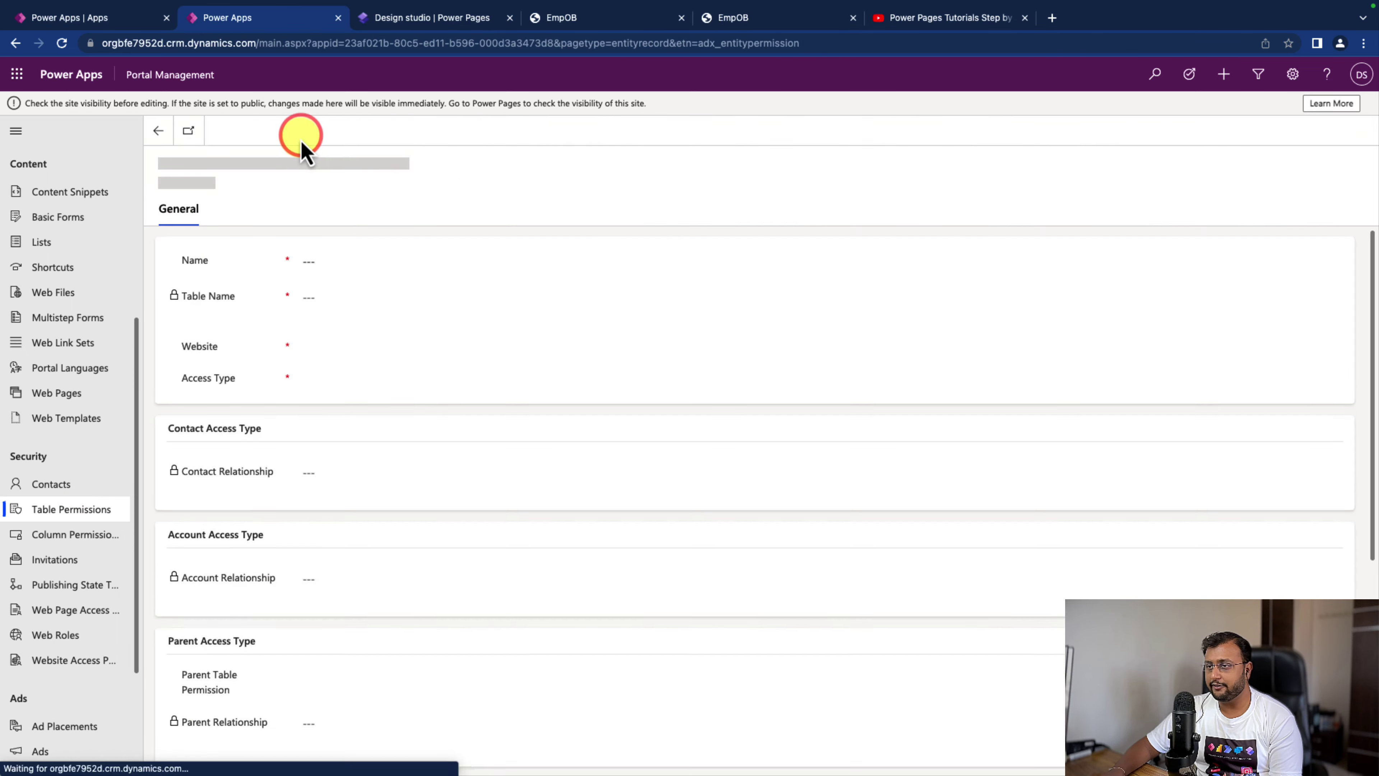
pyautogui.click(348, 249)
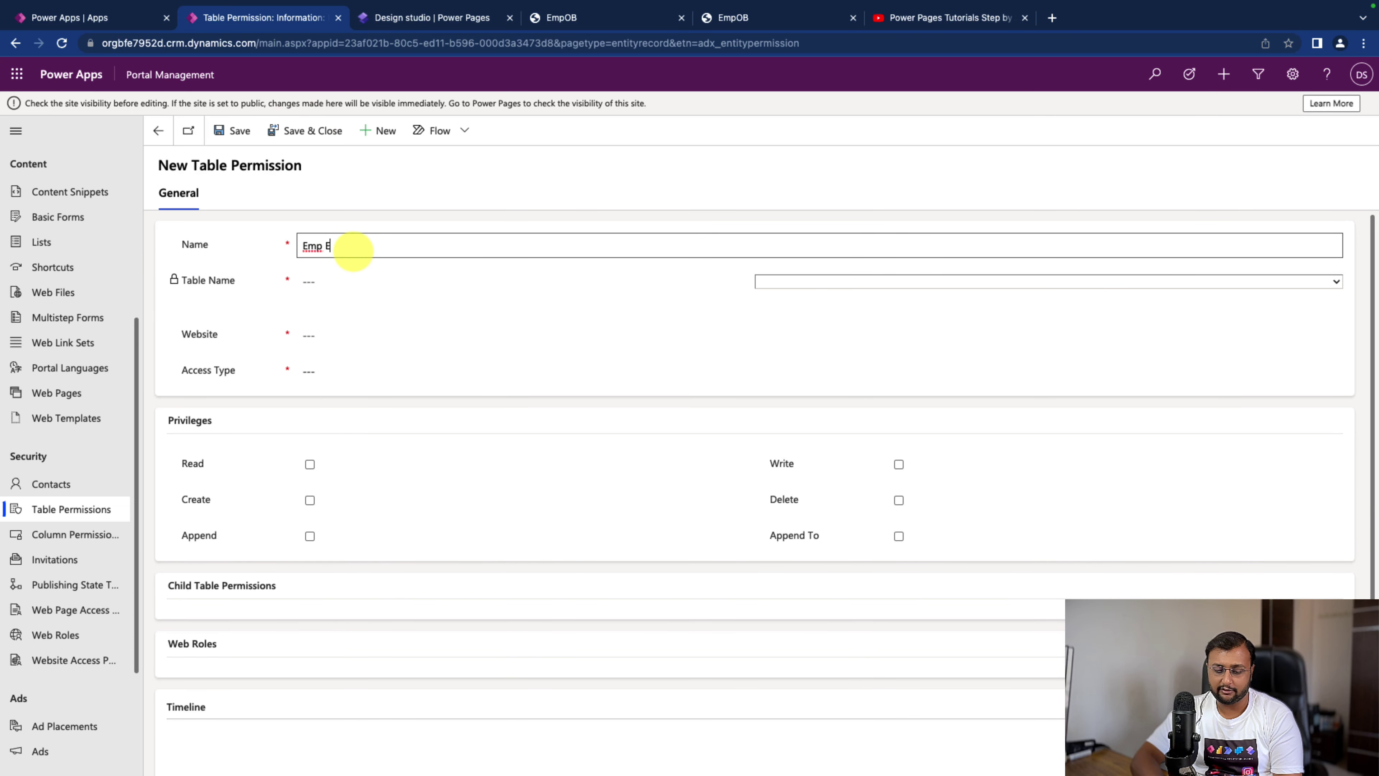
pyautogui.write('Emp Exp Permission')
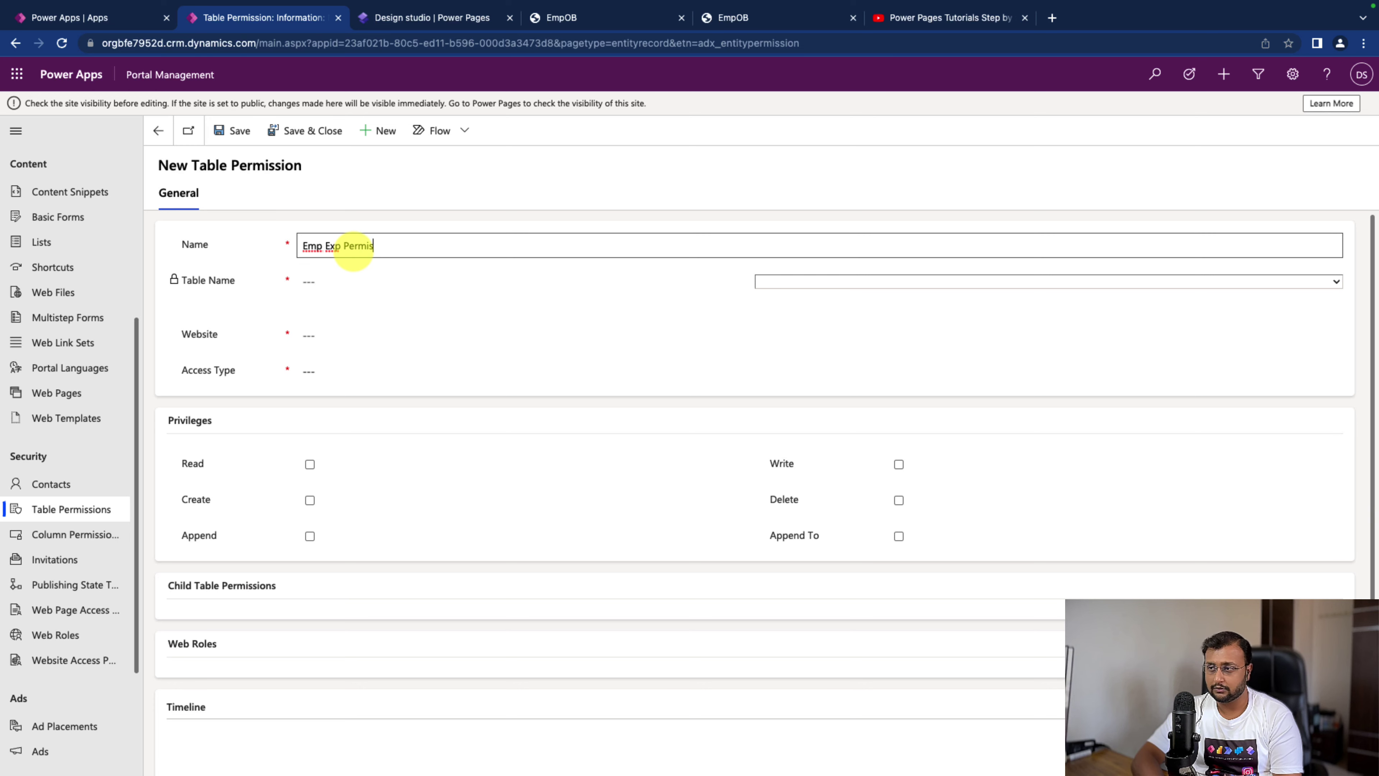
pyautogui.click(767, 283)
pyautogui.write('emp')
pyautogui.press('Return')
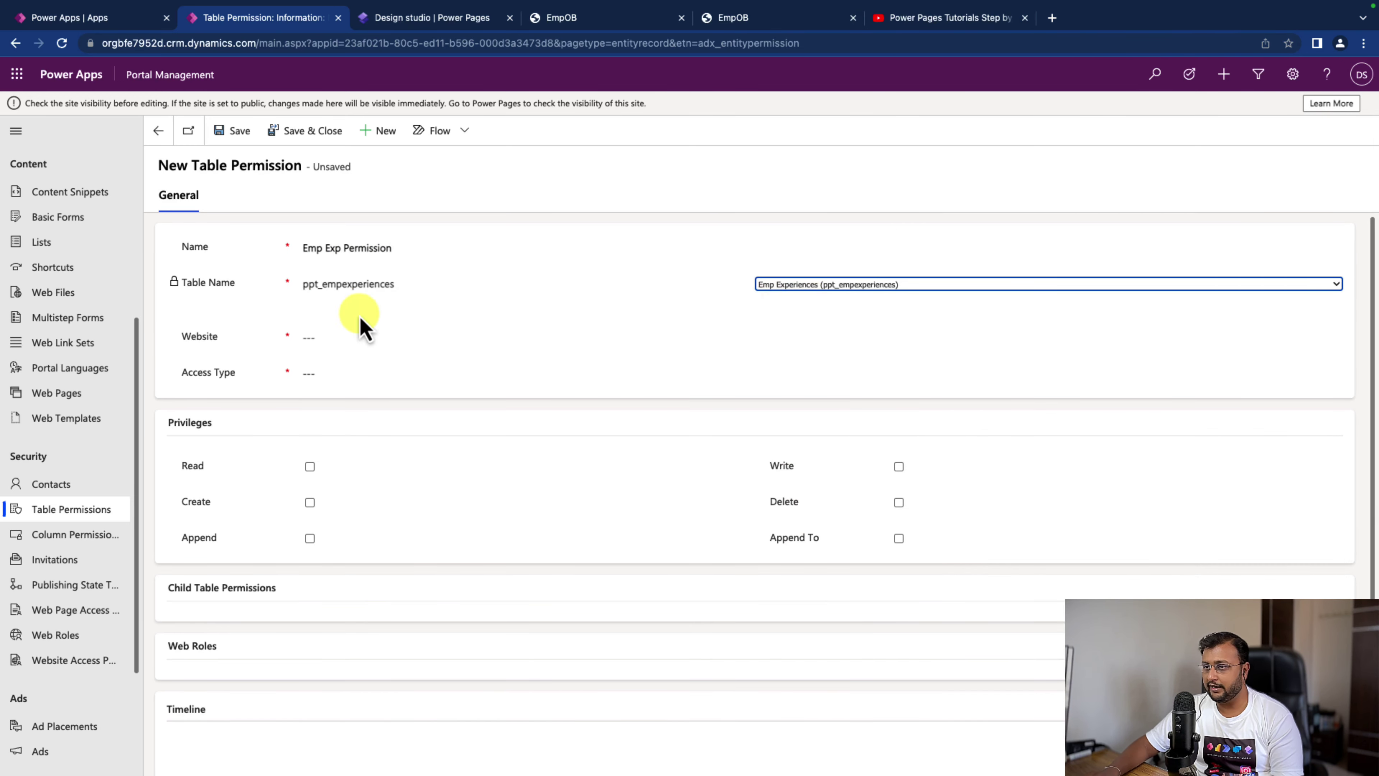
# Step: Assign the permission to the Power Platform Trainings Event - pptrainingsevent website with Global access type
pyautogui.click(742, 338)
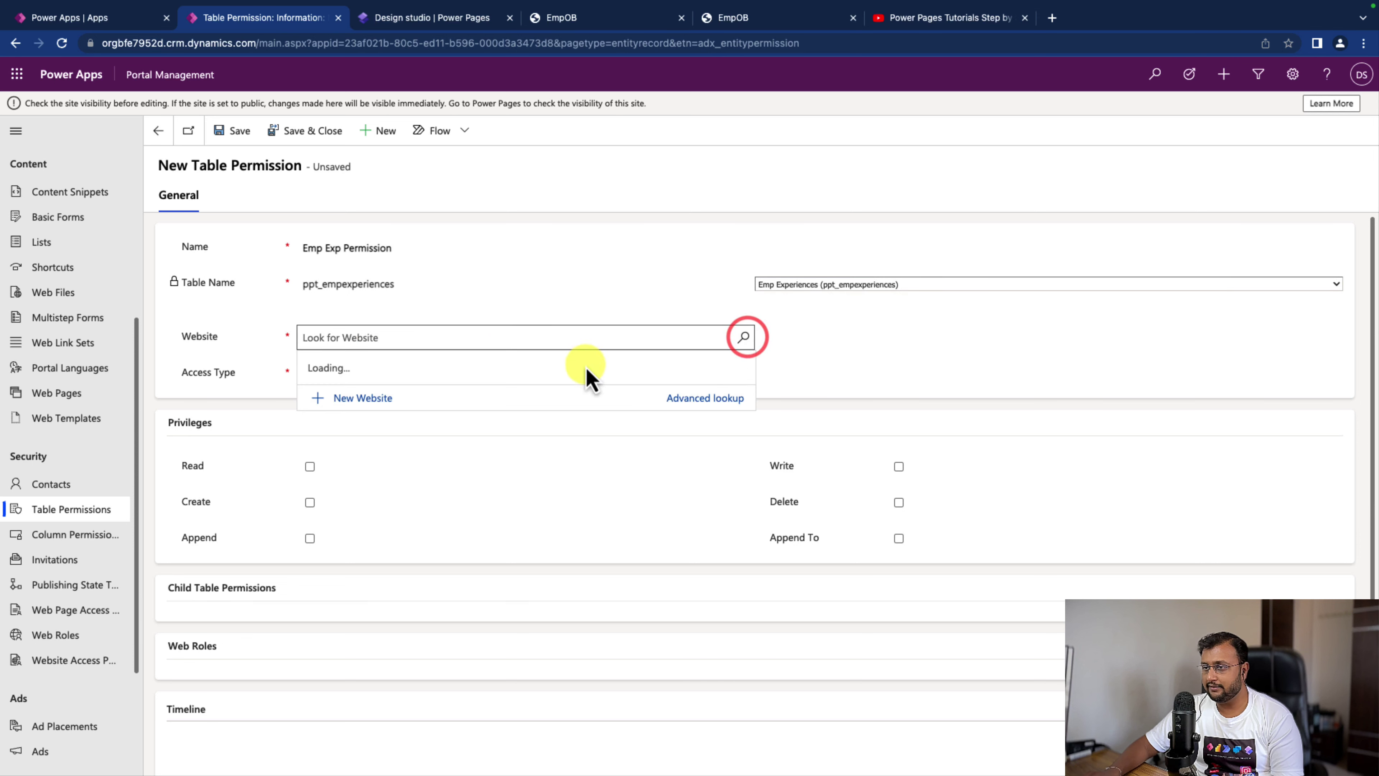
pyautogui.click(507, 387)
pyautogui.click(721, 375)
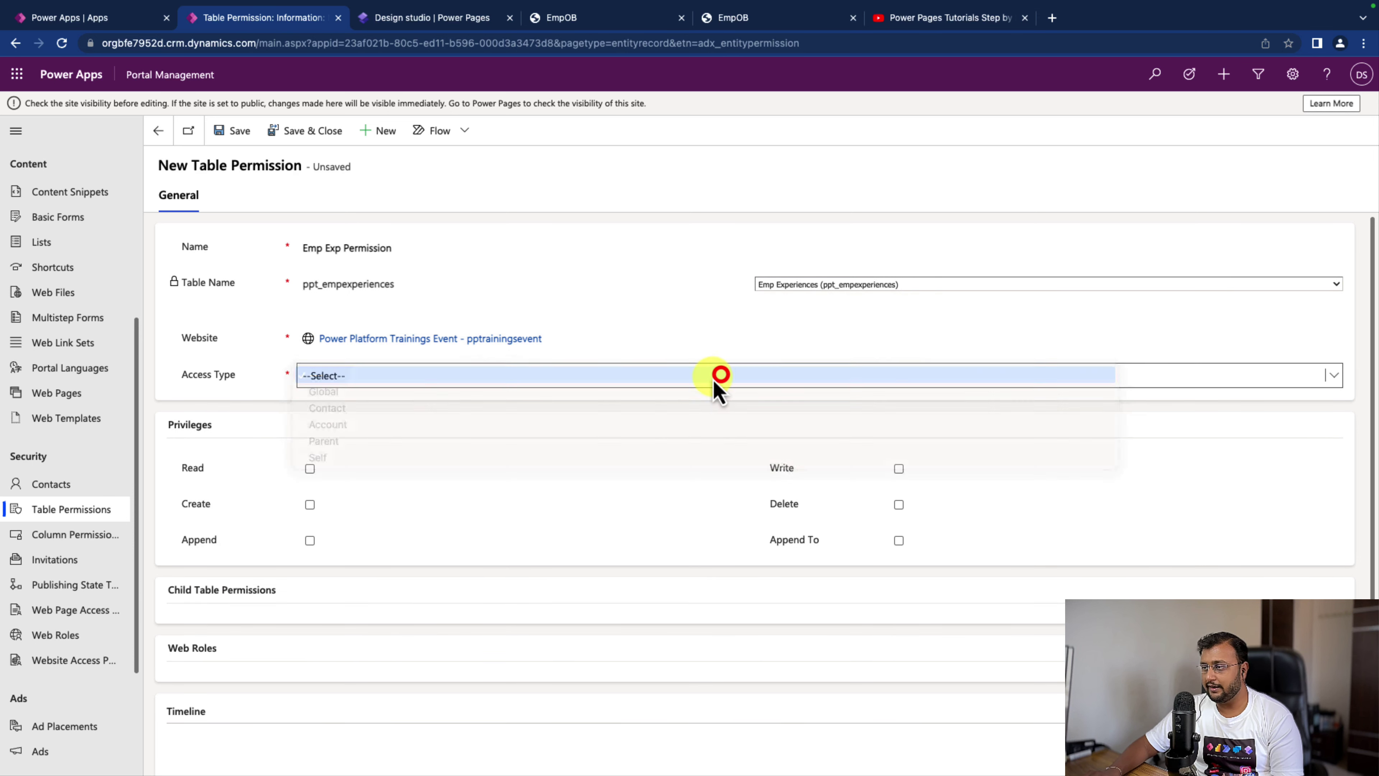
pyautogui.click(616, 393)
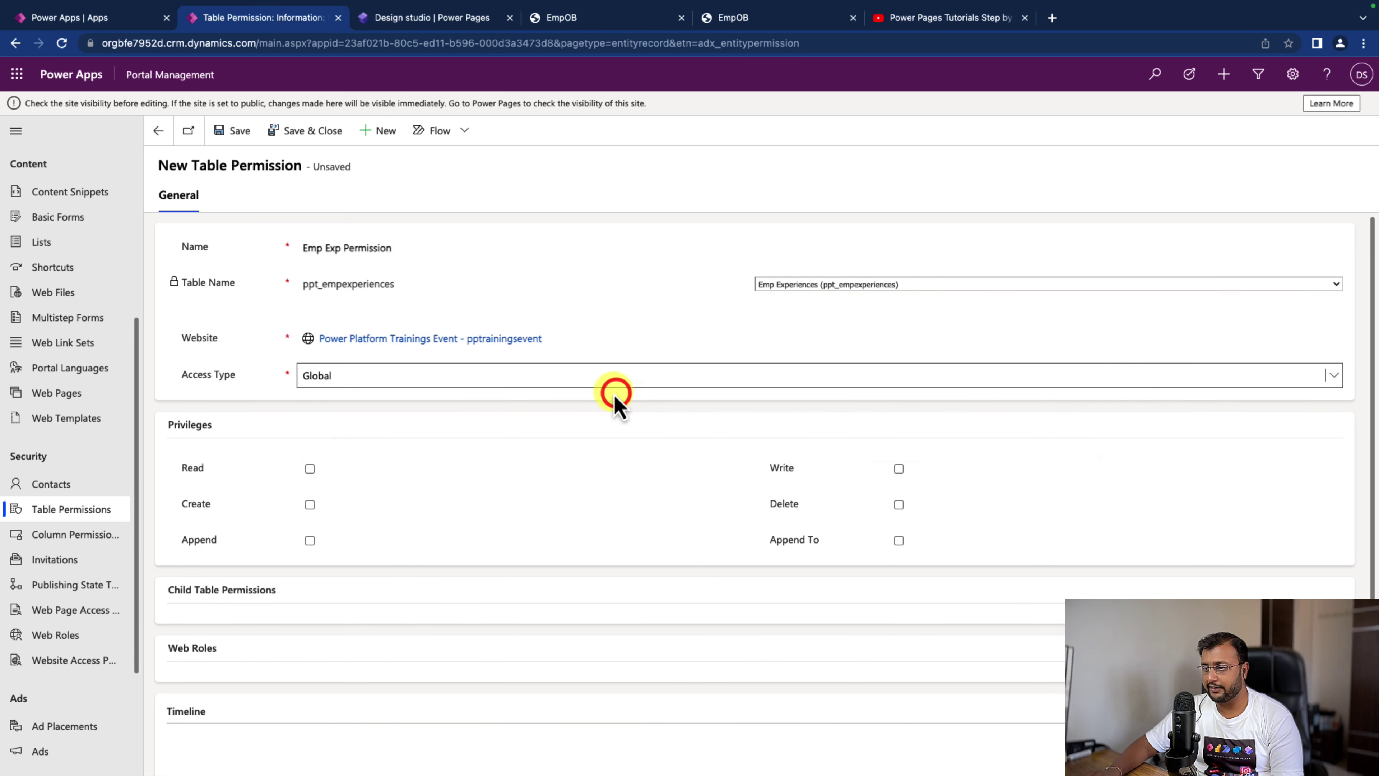
# Step: Grant the Read, Create, Append, Write, Delete and Append To privileges and save the table permission
pyautogui.click(310, 469)
pyautogui.click(310, 504)
pyautogui.click(310, 541)
pyautogui.click(899, 468)
pyautogui.click(899, 504)
pyautogui.click(899, 540)
pyautogui.scroll(-3, 652, 380)
pyautogui.click(239, 131)
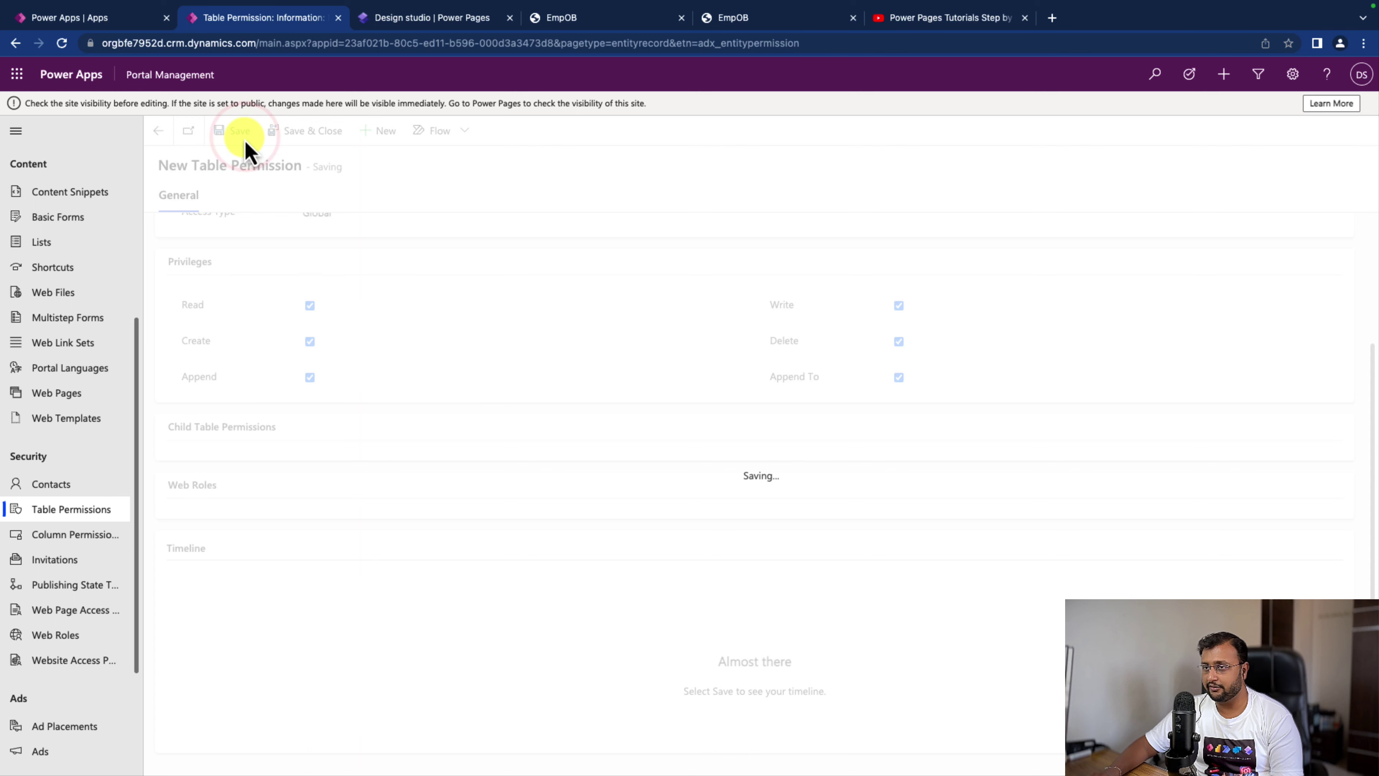
# Step: Add the Administrators, Authenticated Users and Anonymous Users web roles to the Emp Exp Permission, and save and close it
pyautogui.scroll(-6, 434, 552)
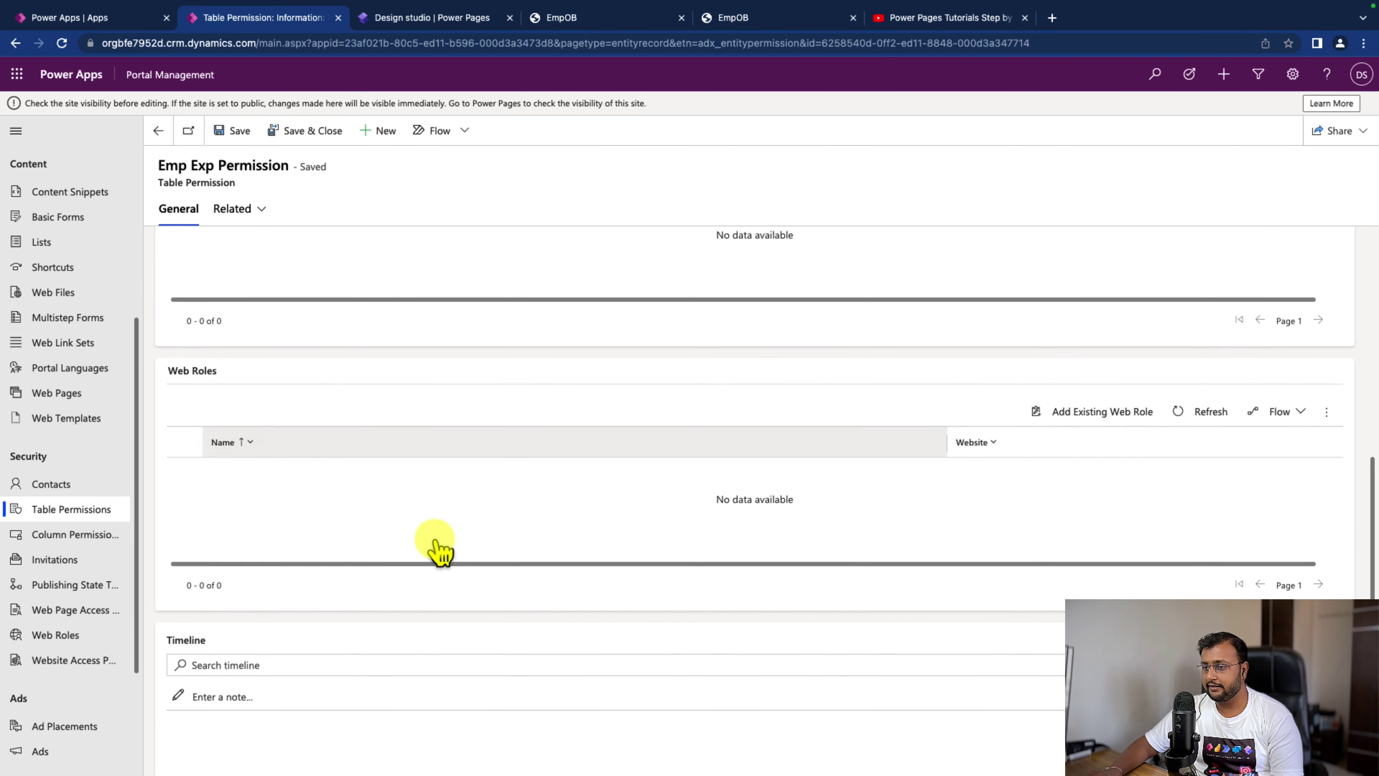
pyautogui.click(1114, 413)
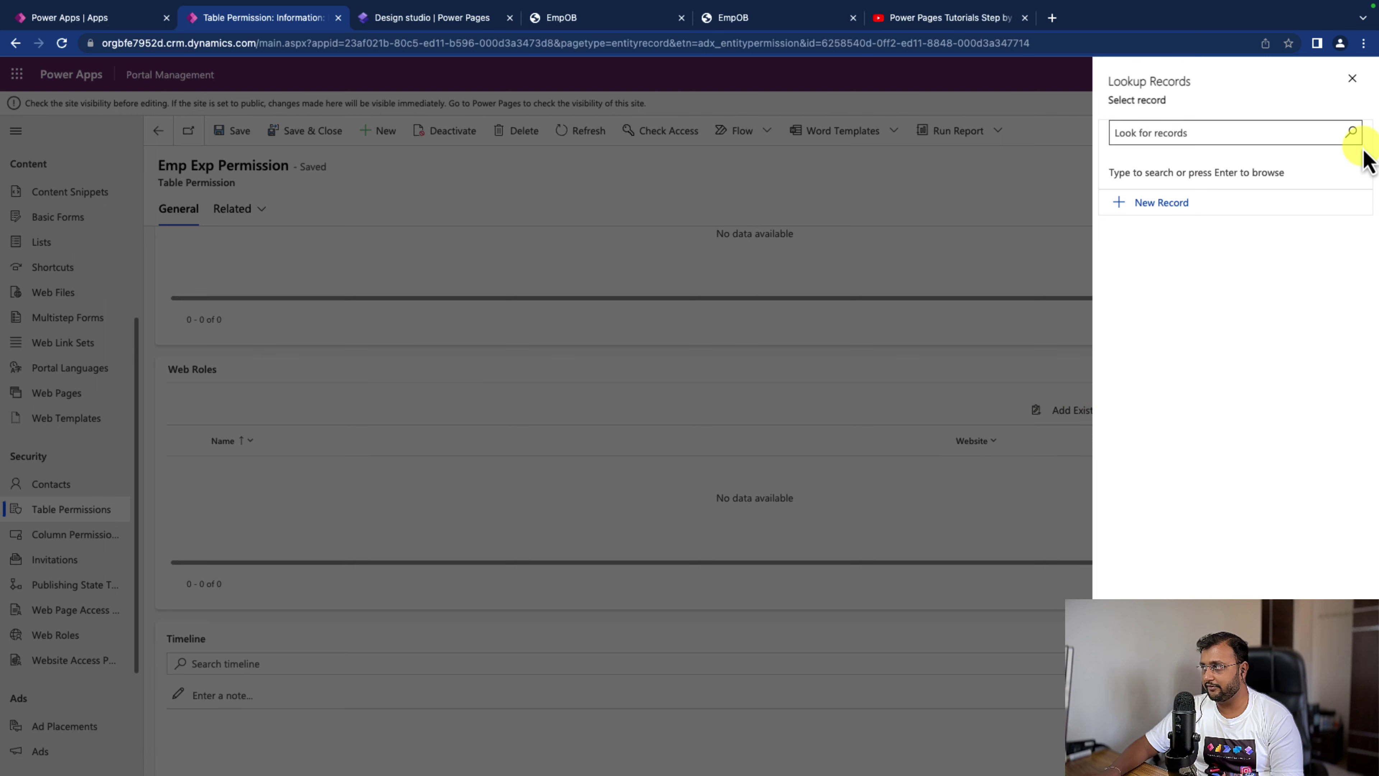
pyautogui.click(1352, 136)
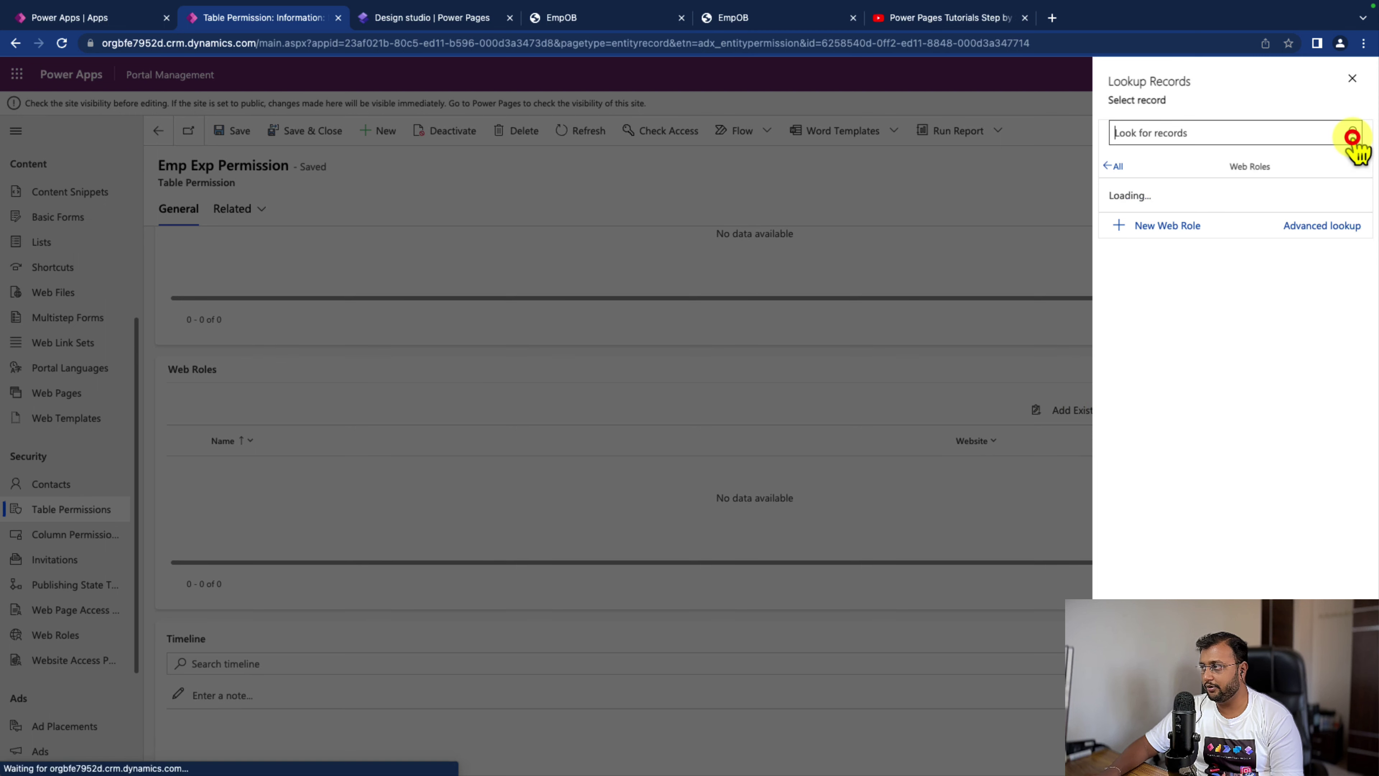
pyautogui.click(1208, 206)
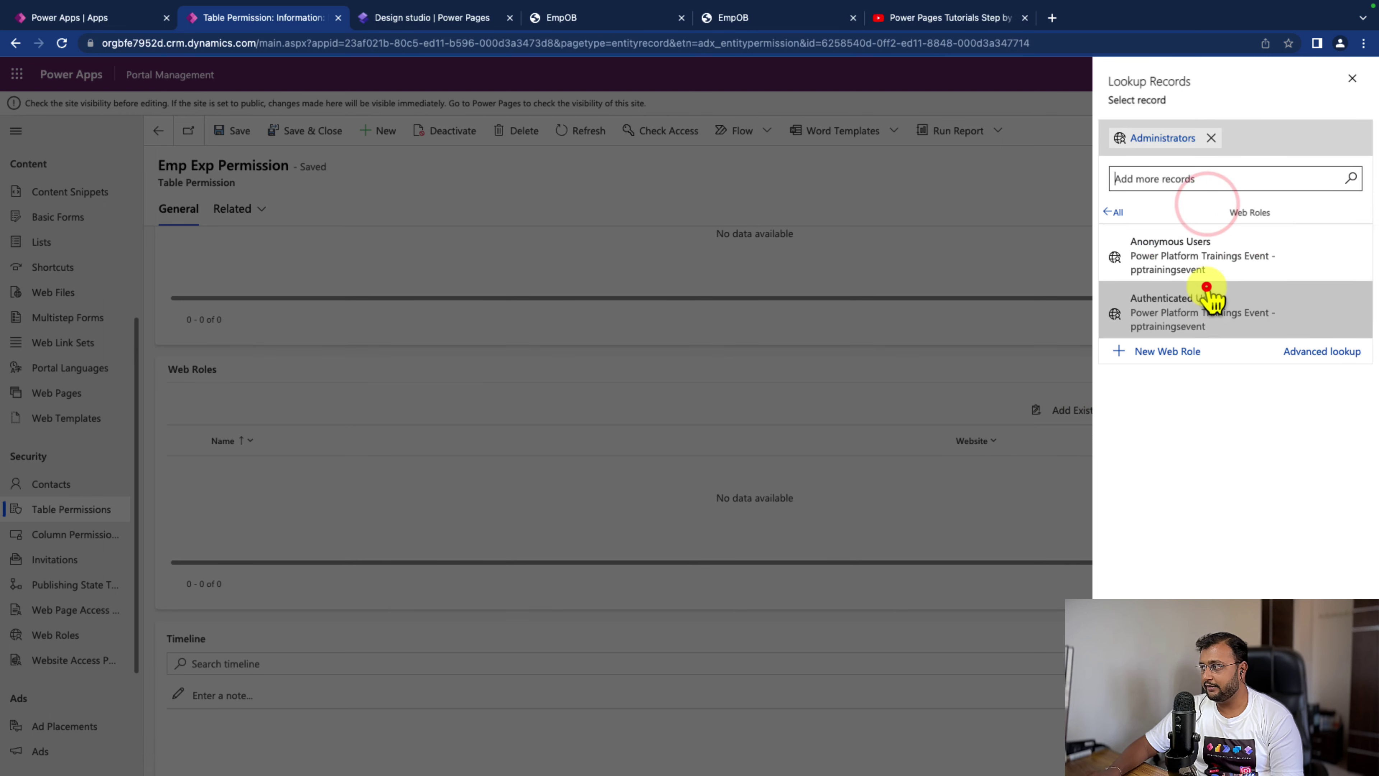
pyautogui.click(1210, 298)
pyautogui.click(1206, 248)
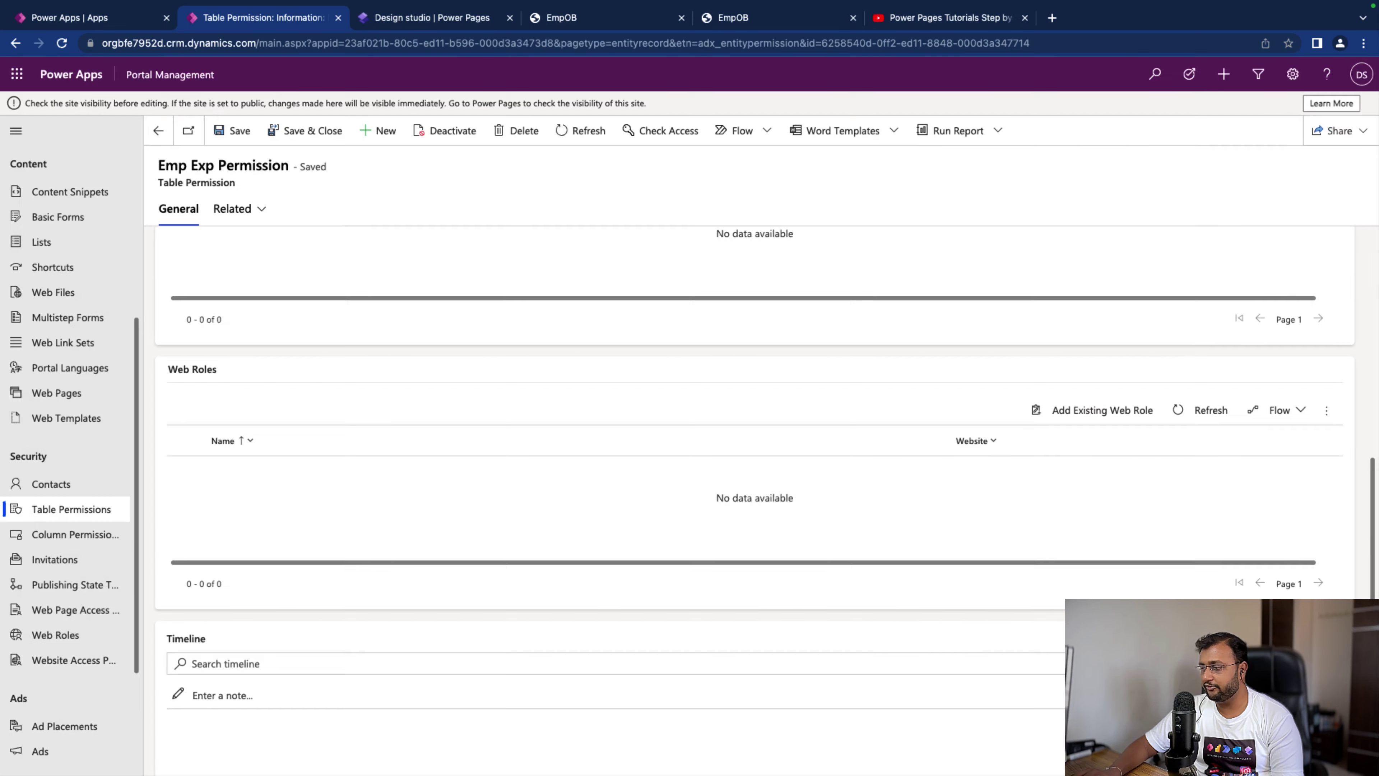
pyautogui.click(298, 132)
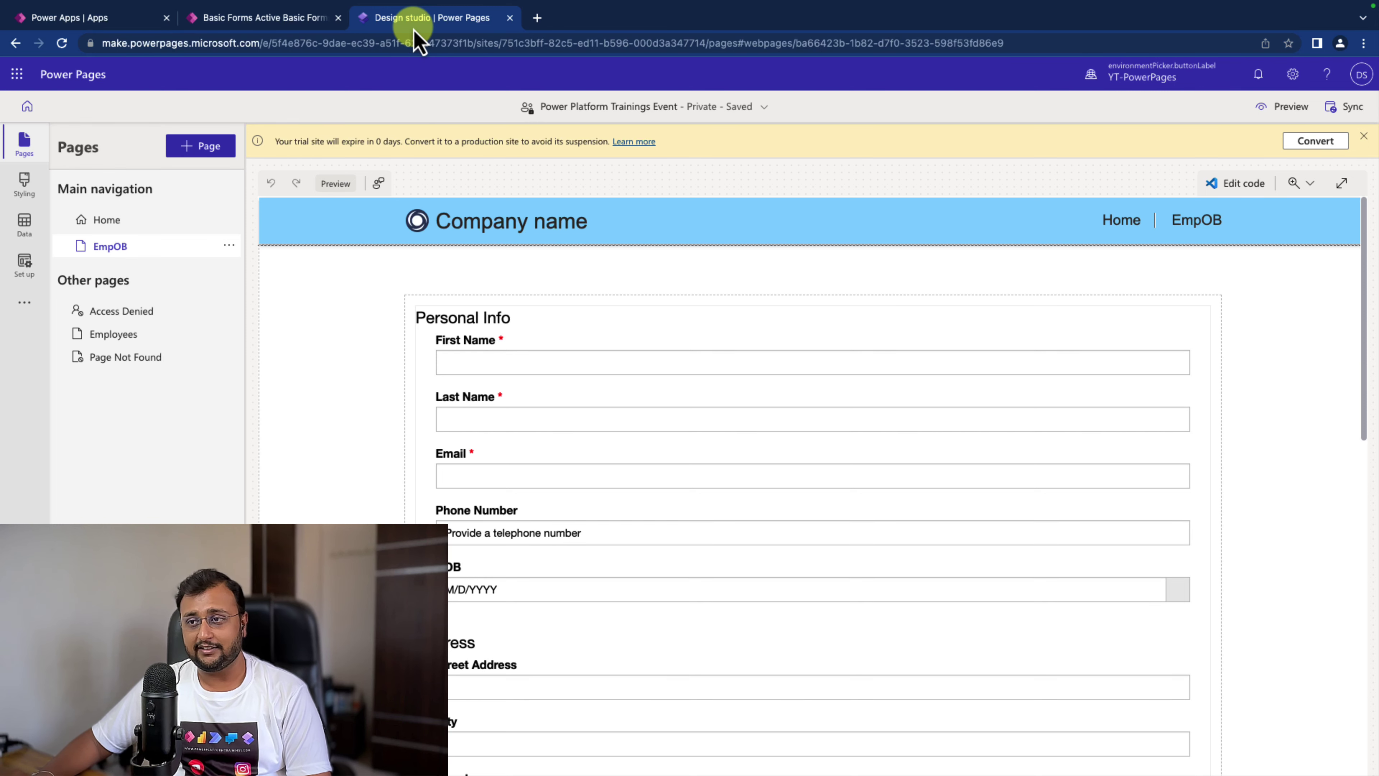
# Step: Check the Experiences subgrid on the EmpOB page in the design studio, and open the Employee Edit Form's basic form metadata in Portal Management
pyautogui.scroll(-15, 573, 491)
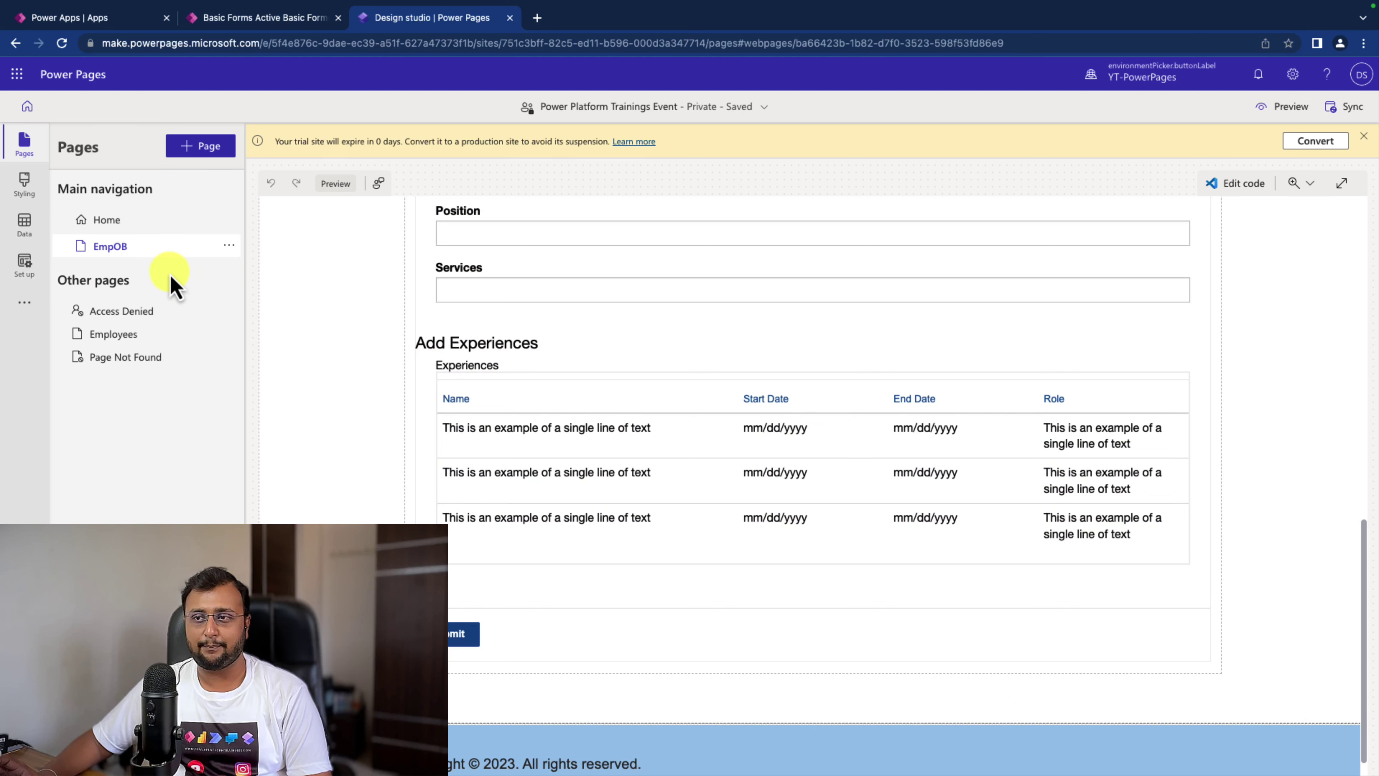
pyautogui.click(228, 19)
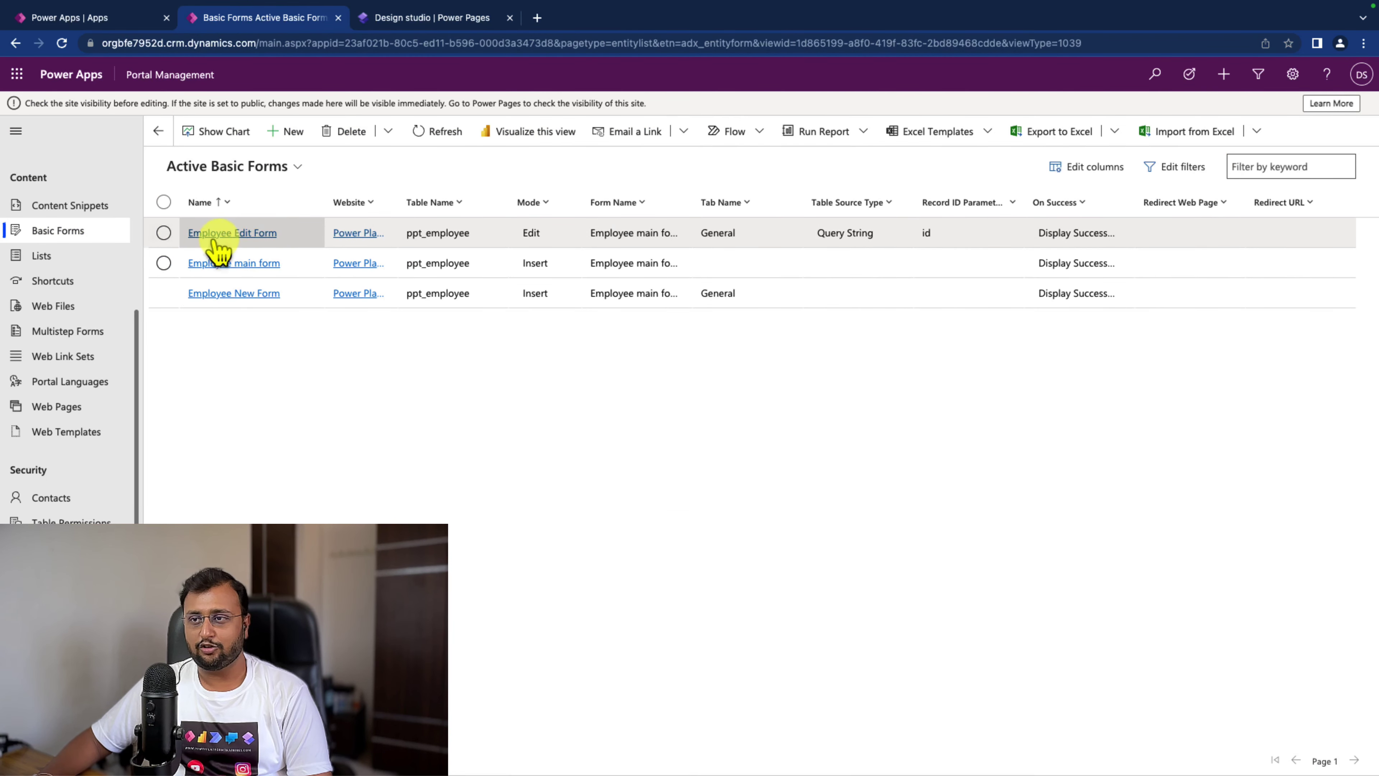
pyautogui.click(238, 239)
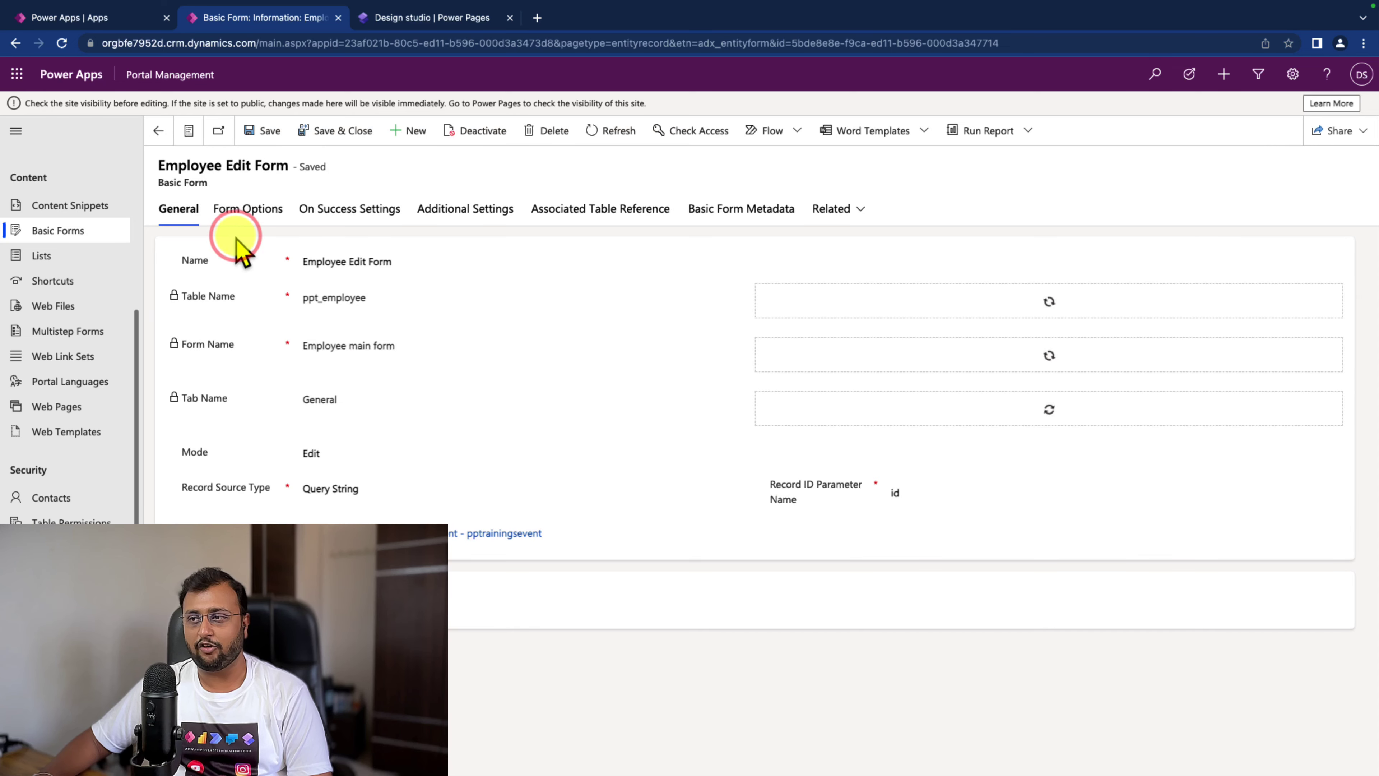
pyautogui.click(759, 213)
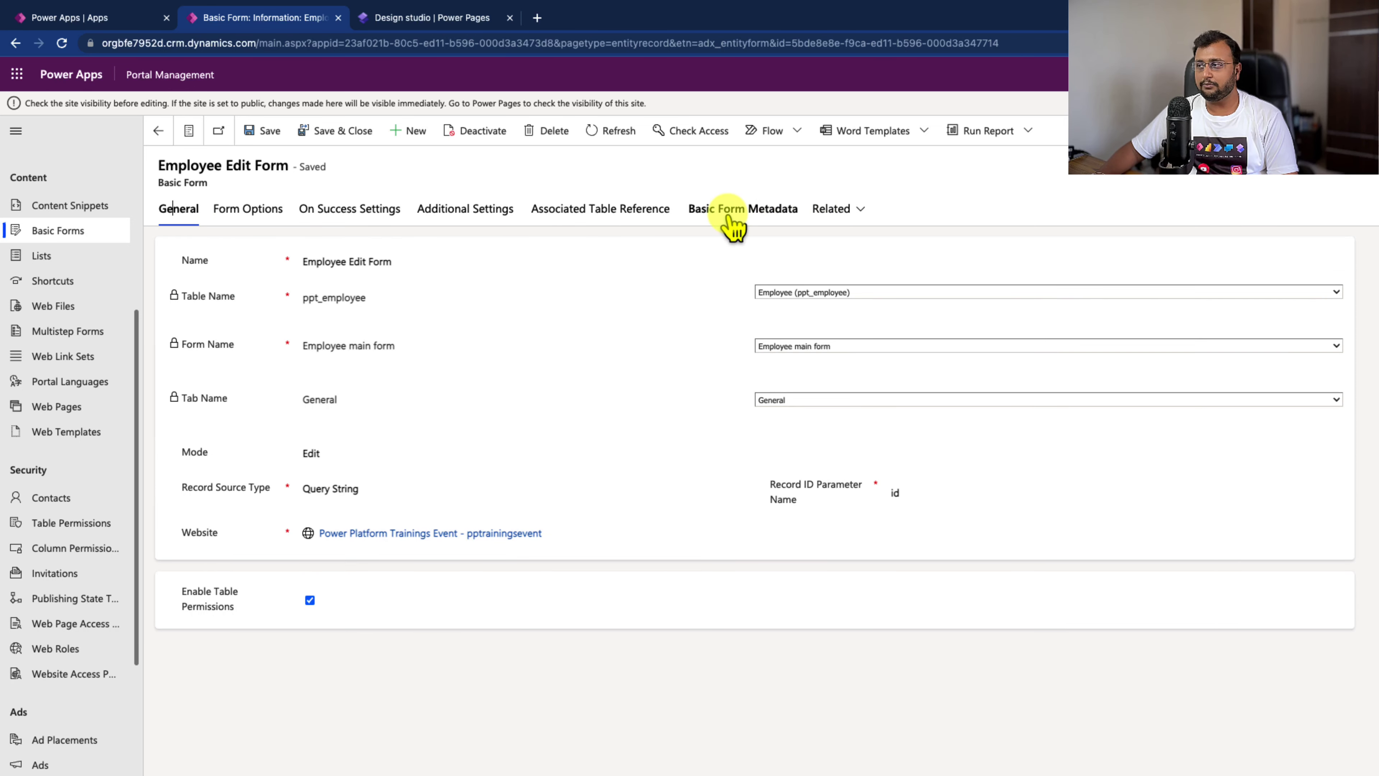
pyautogui.click(728, 214)
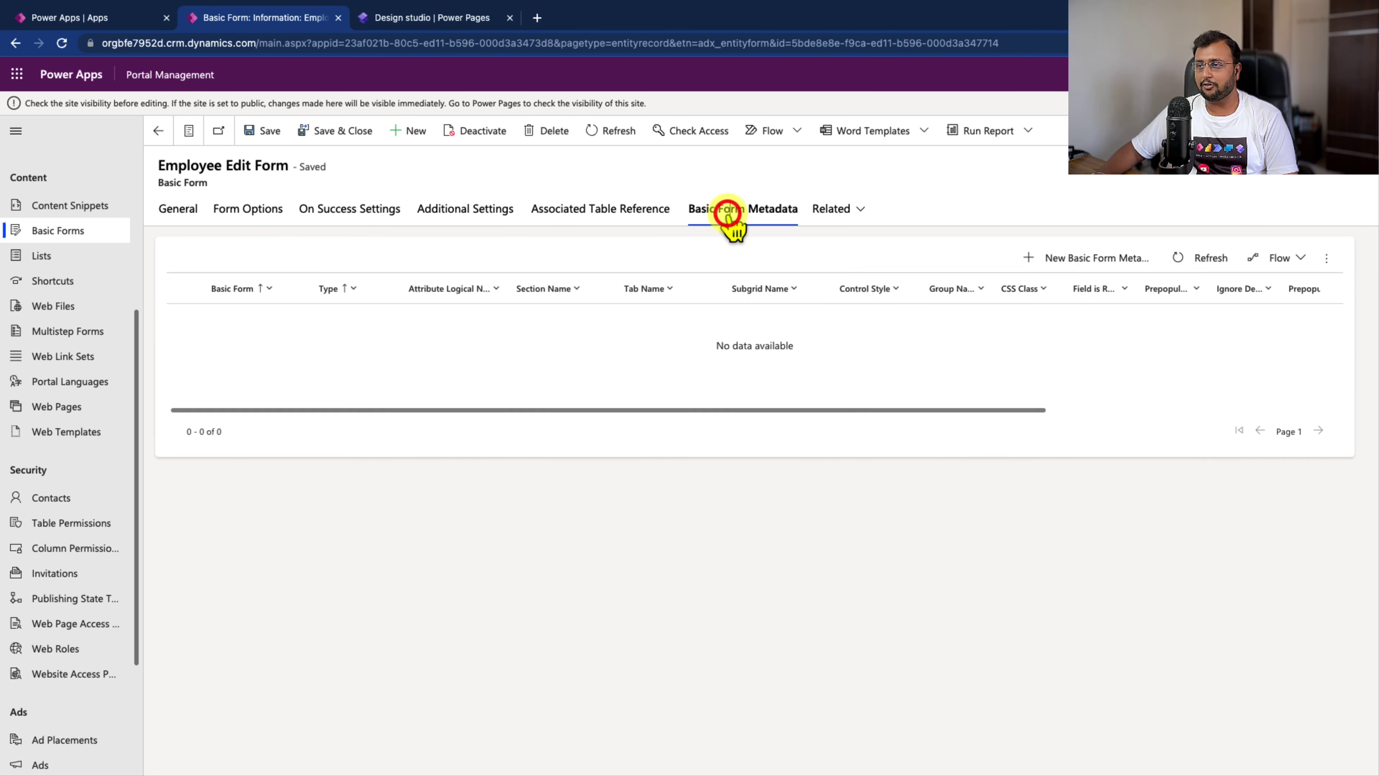
# Step: Create a basic form metadata record of type Subgrid for the Experiences subgrid, and save and close it
pyautogui.click(1037, 261)
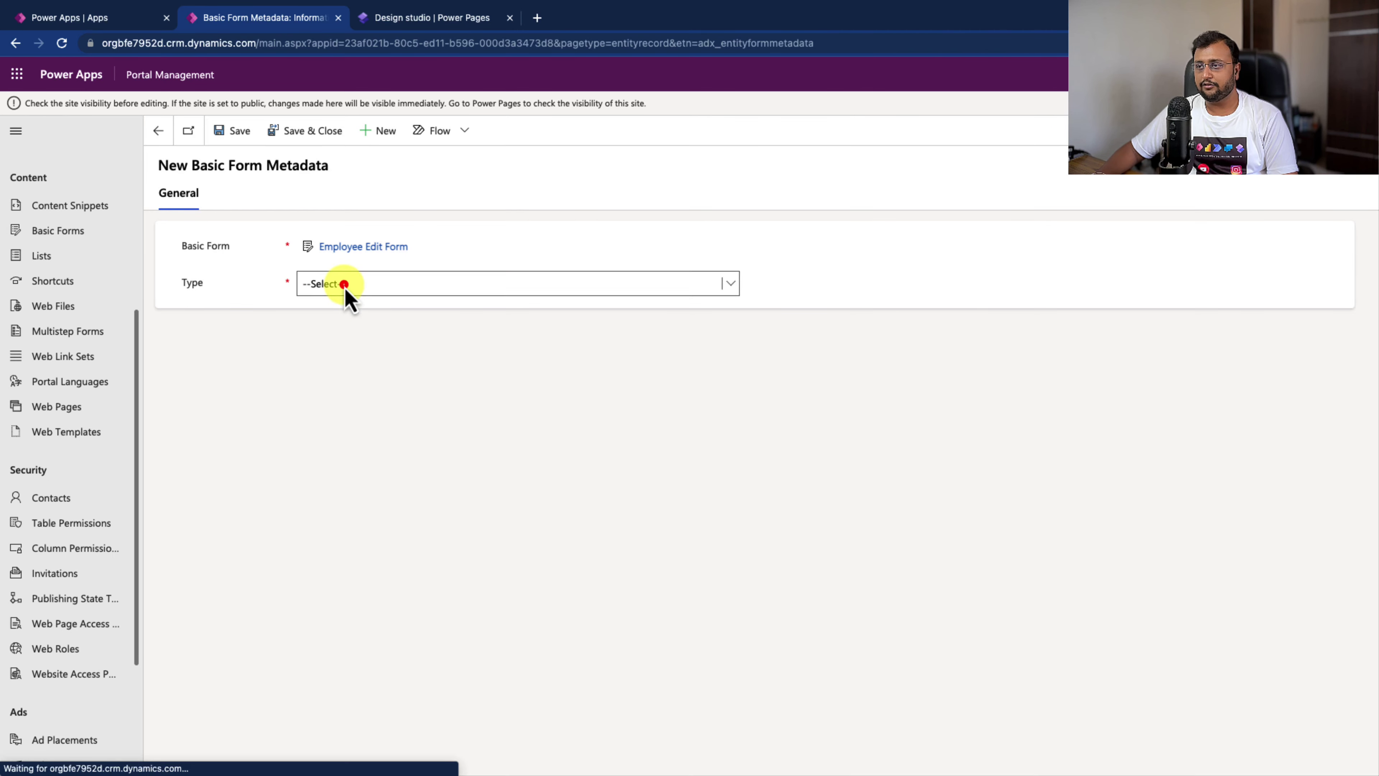
pyautogui.click(343, 284)
pyautogui.click(339, 349)
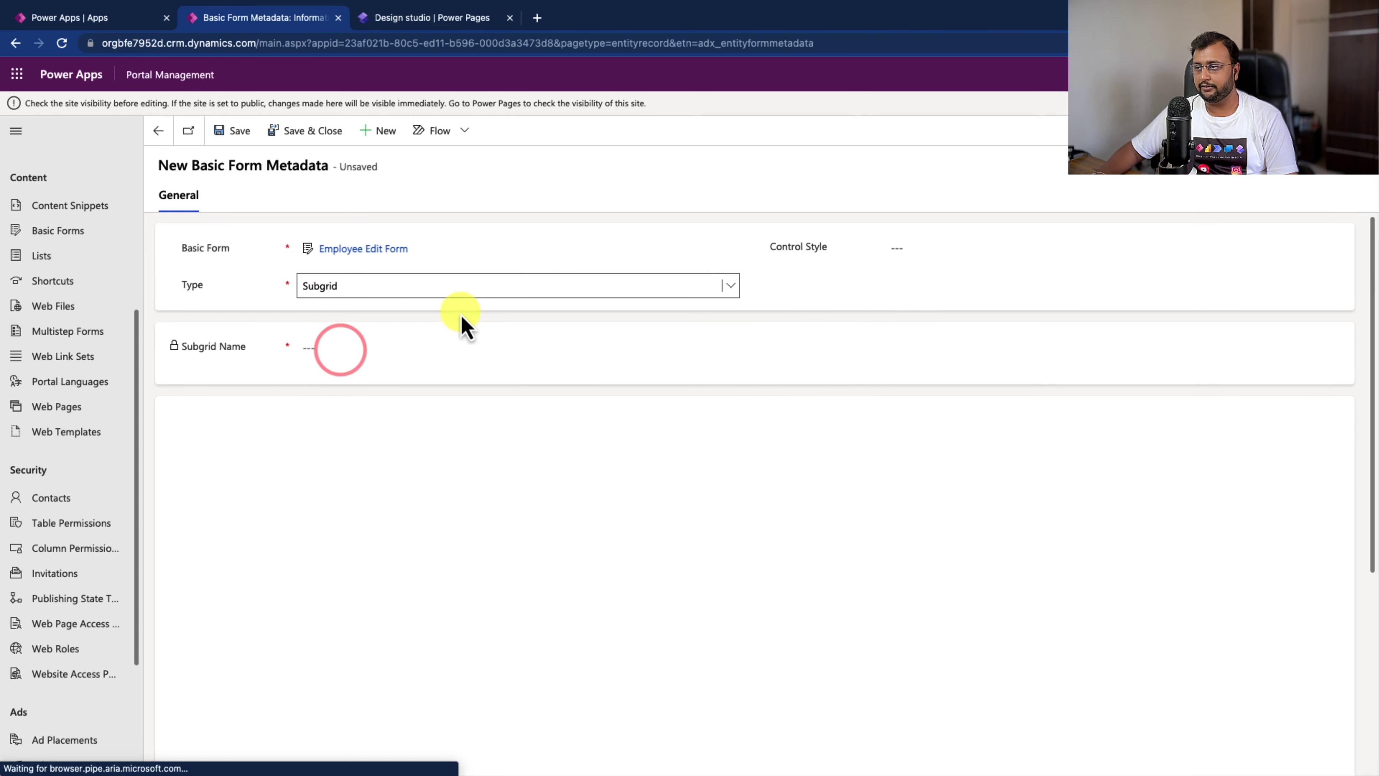
pyautogui.click(668, 348)
pyautogui.click(890, 346)
pyautogui.click(841, 358)
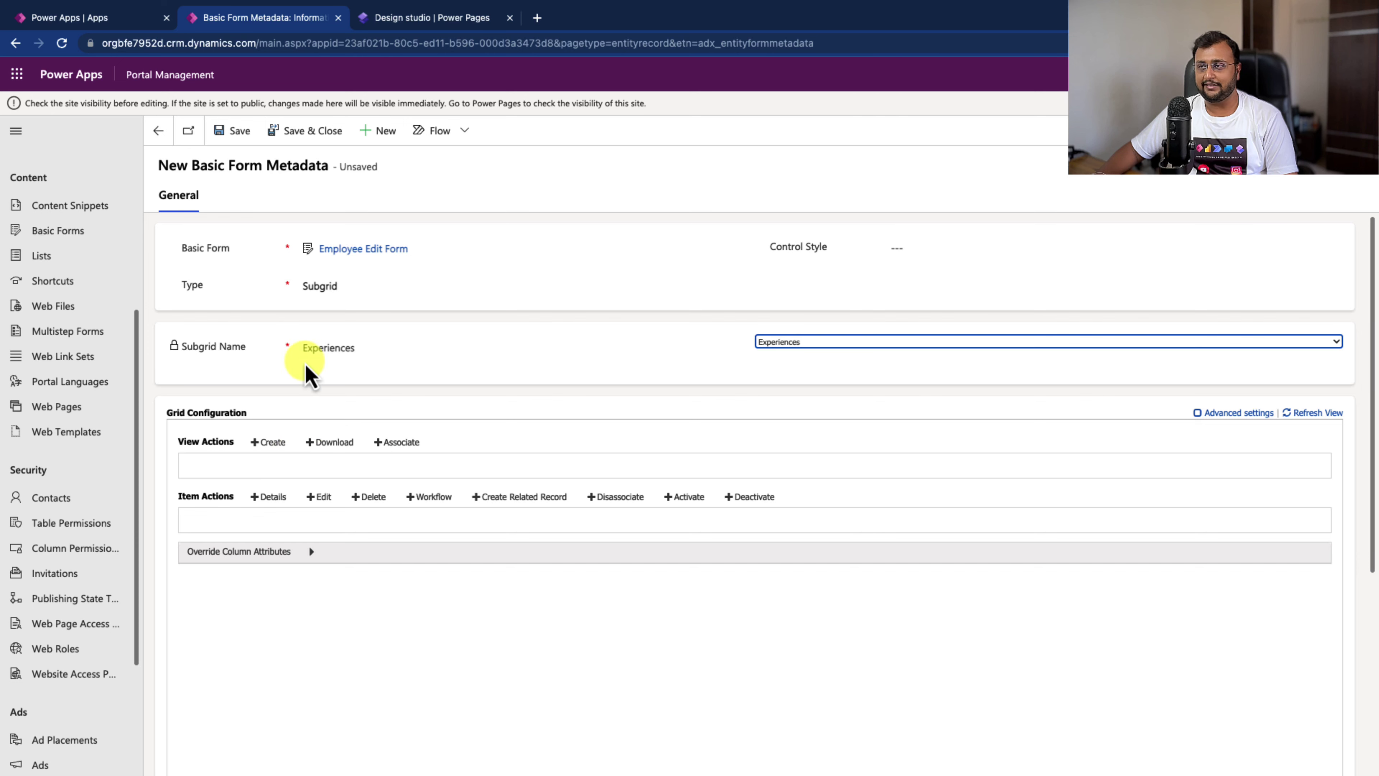
pyautogui.click(306, 130)
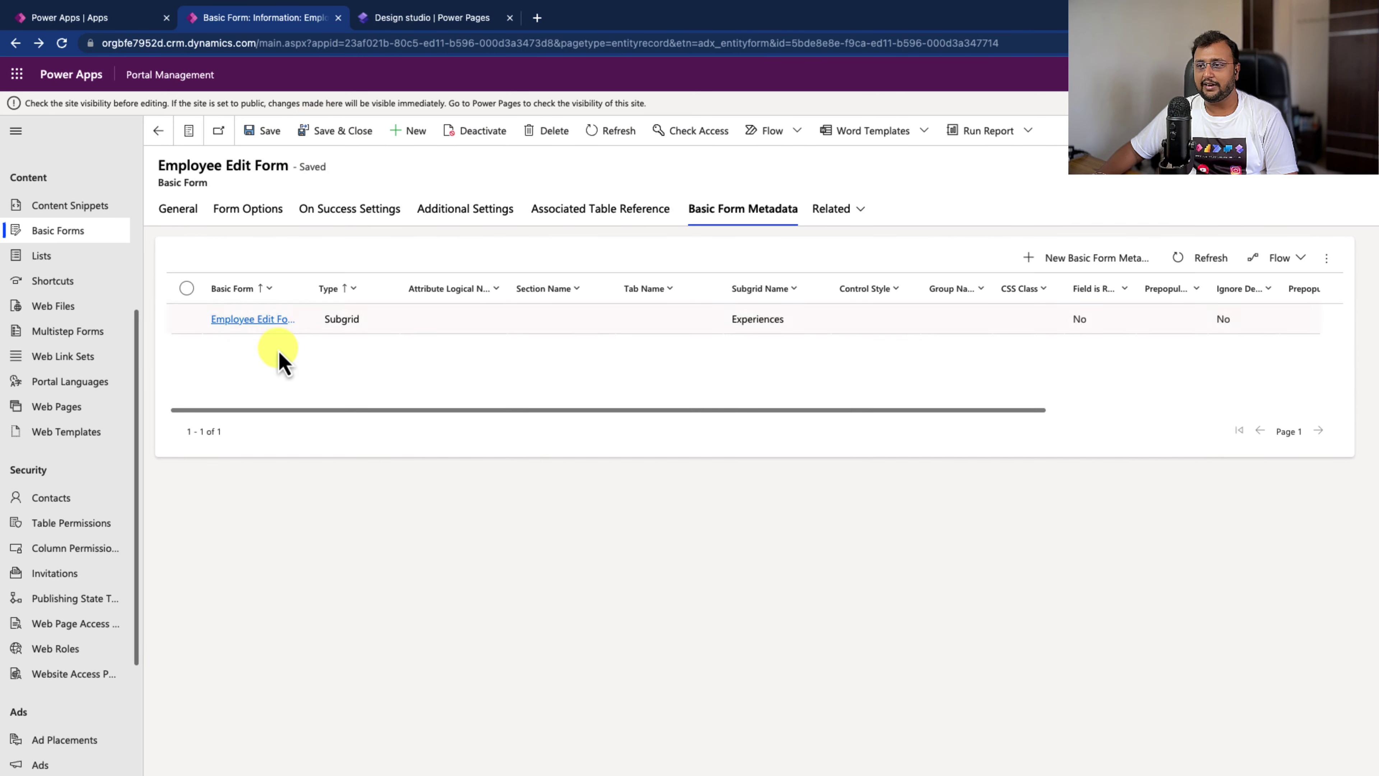
# Step: Start a new basic form named "Emp Exp New Form" for the Emp Experiences (ppt_empexperiences) table
pyautogui.click(98, 230)
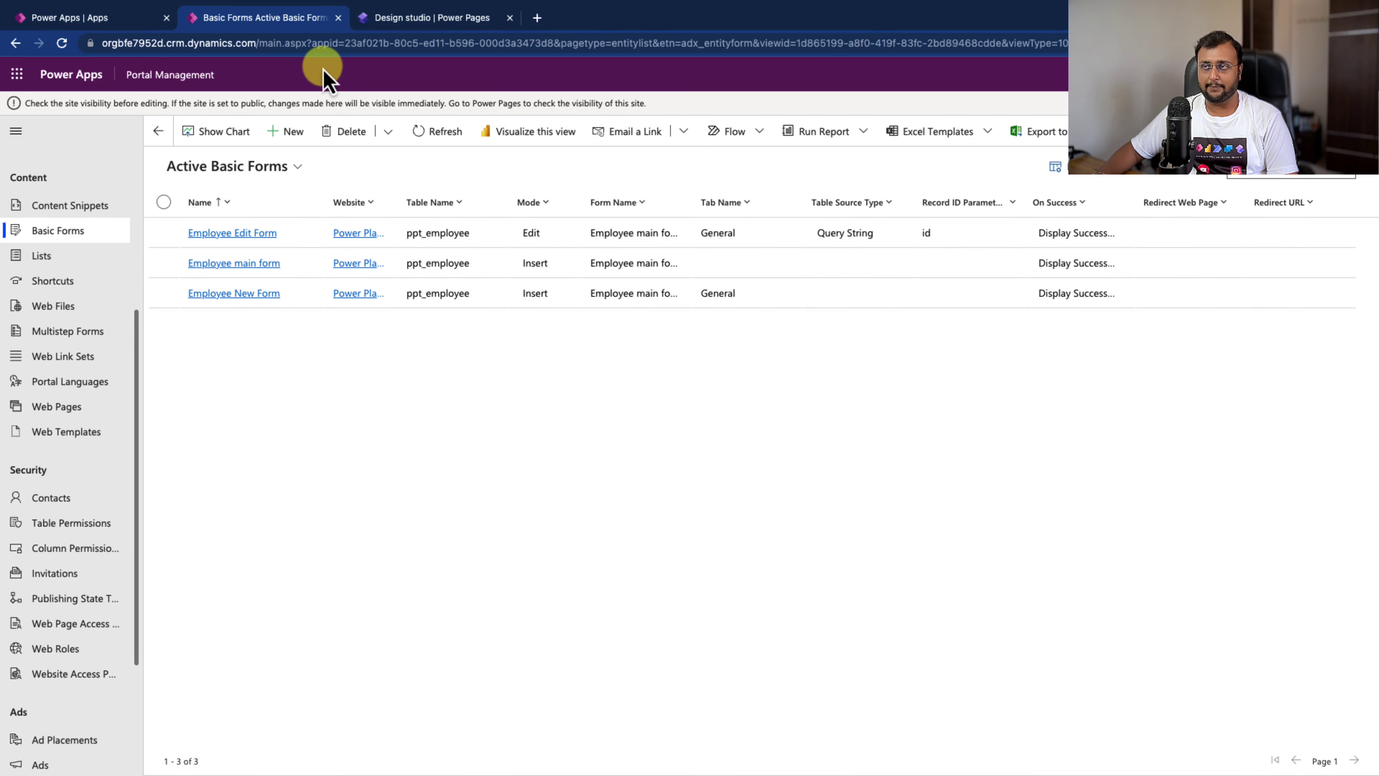
pyautogui.click(293, 132)
pyautogui.click(325, 254)
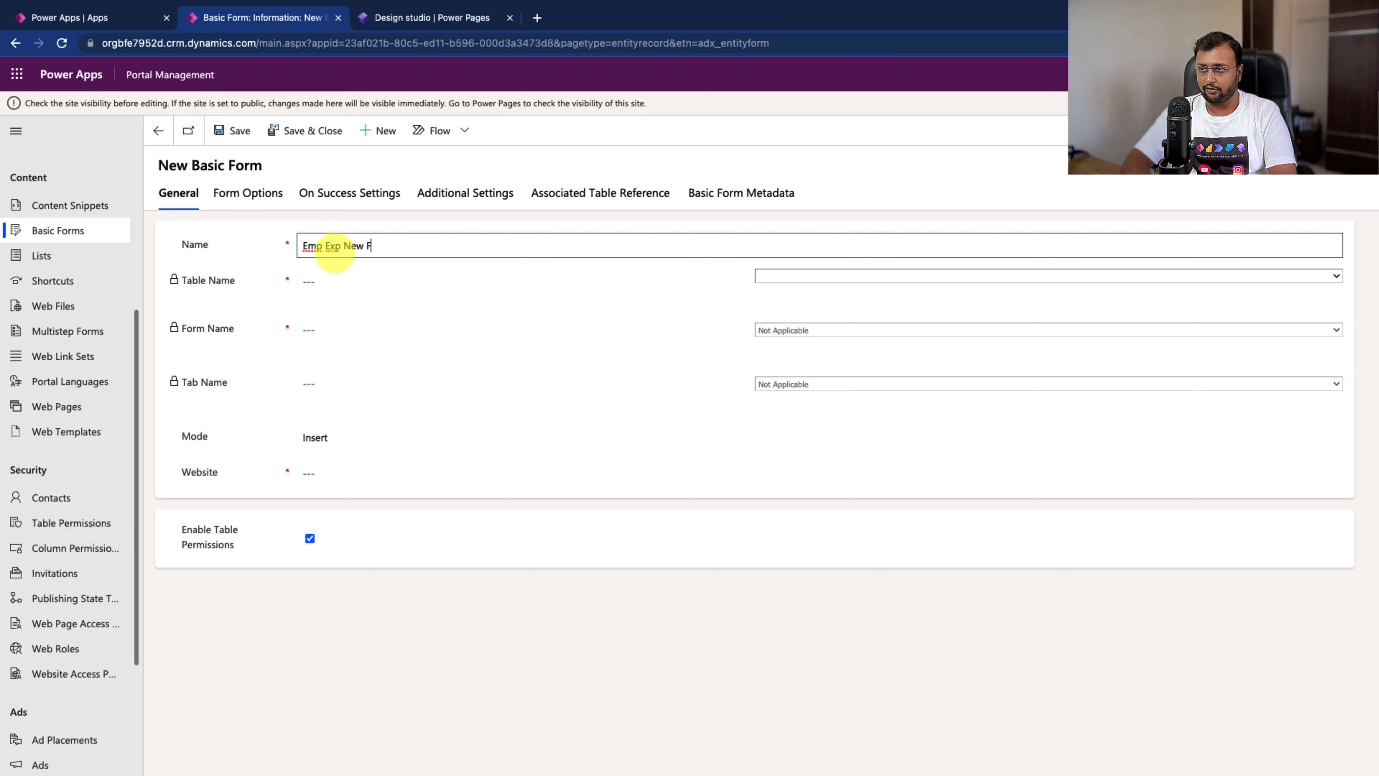
pyautogui.click(818, 276)
pyautogui.write('empexperiences)')
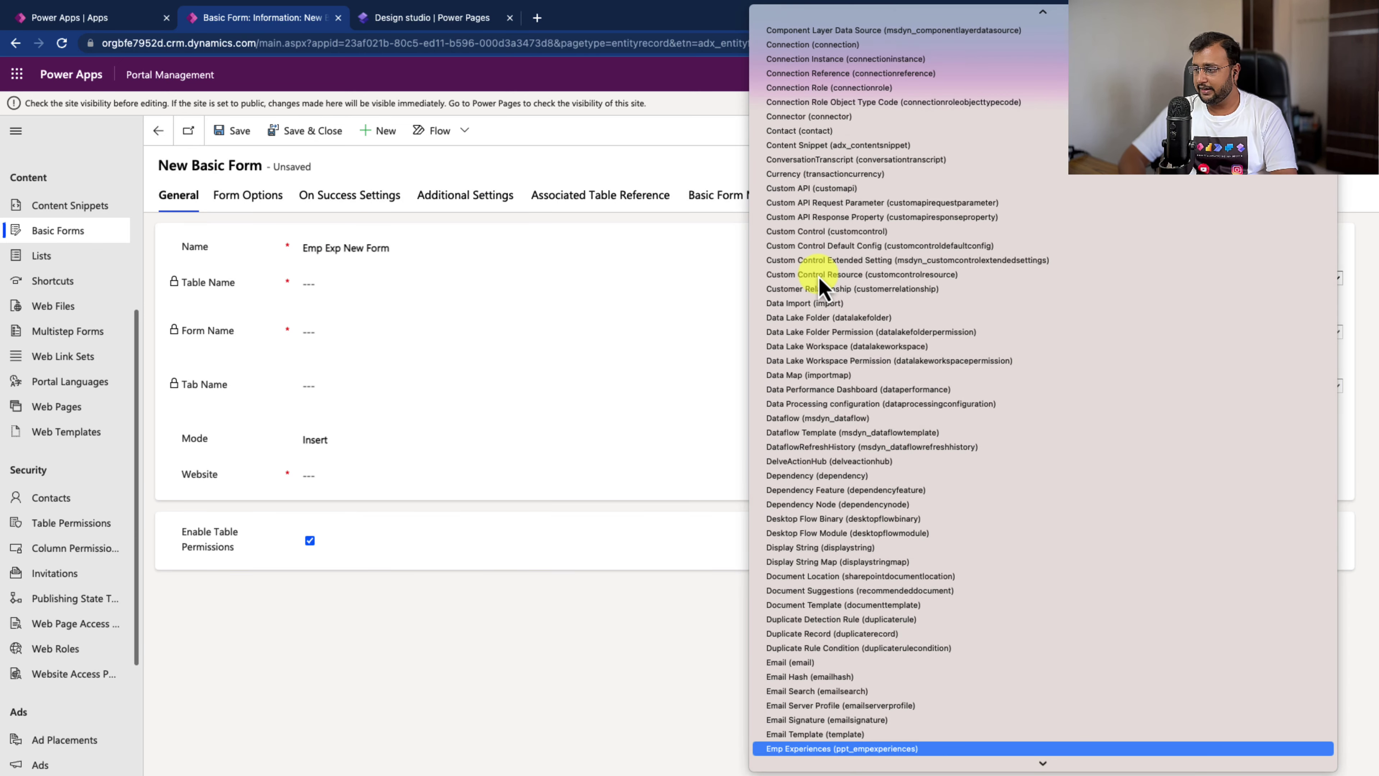
pyautogui.press('Return')
# Step: Base the Emp Exp New Form on the New Emp Exp Subgrid Form and its General tab
pyautogui.click(803, 332)
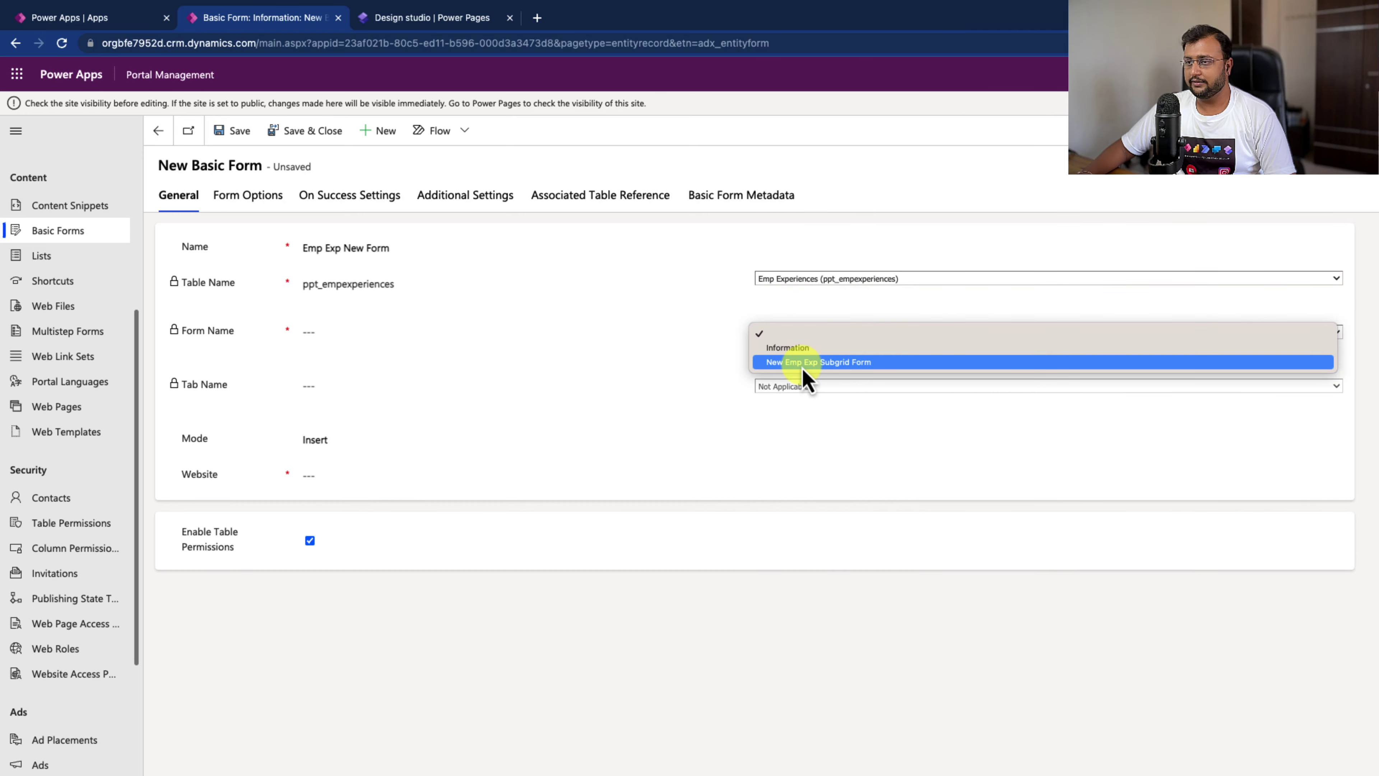
pyautogui.click(799, 361)
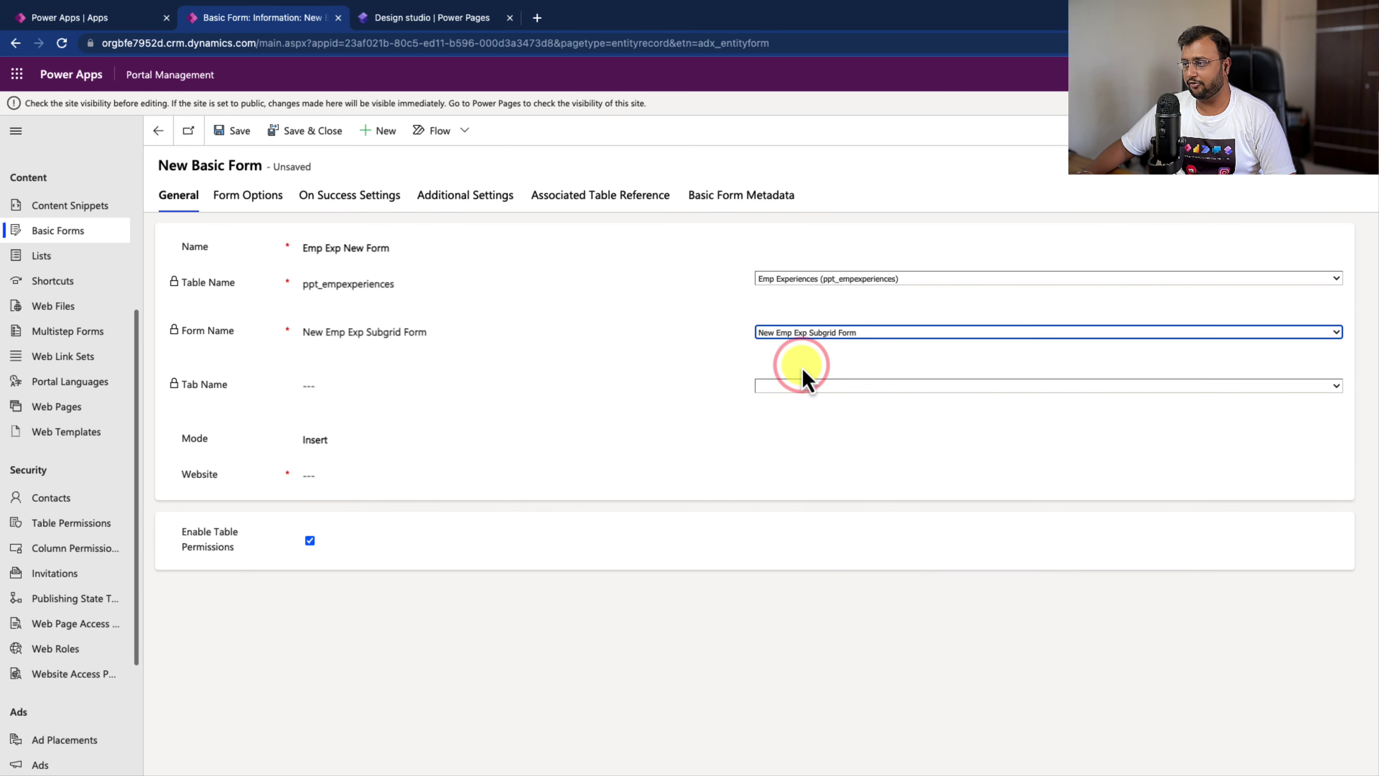
pyautogui.click(757, 387)
pyautogui.click(768, 402)
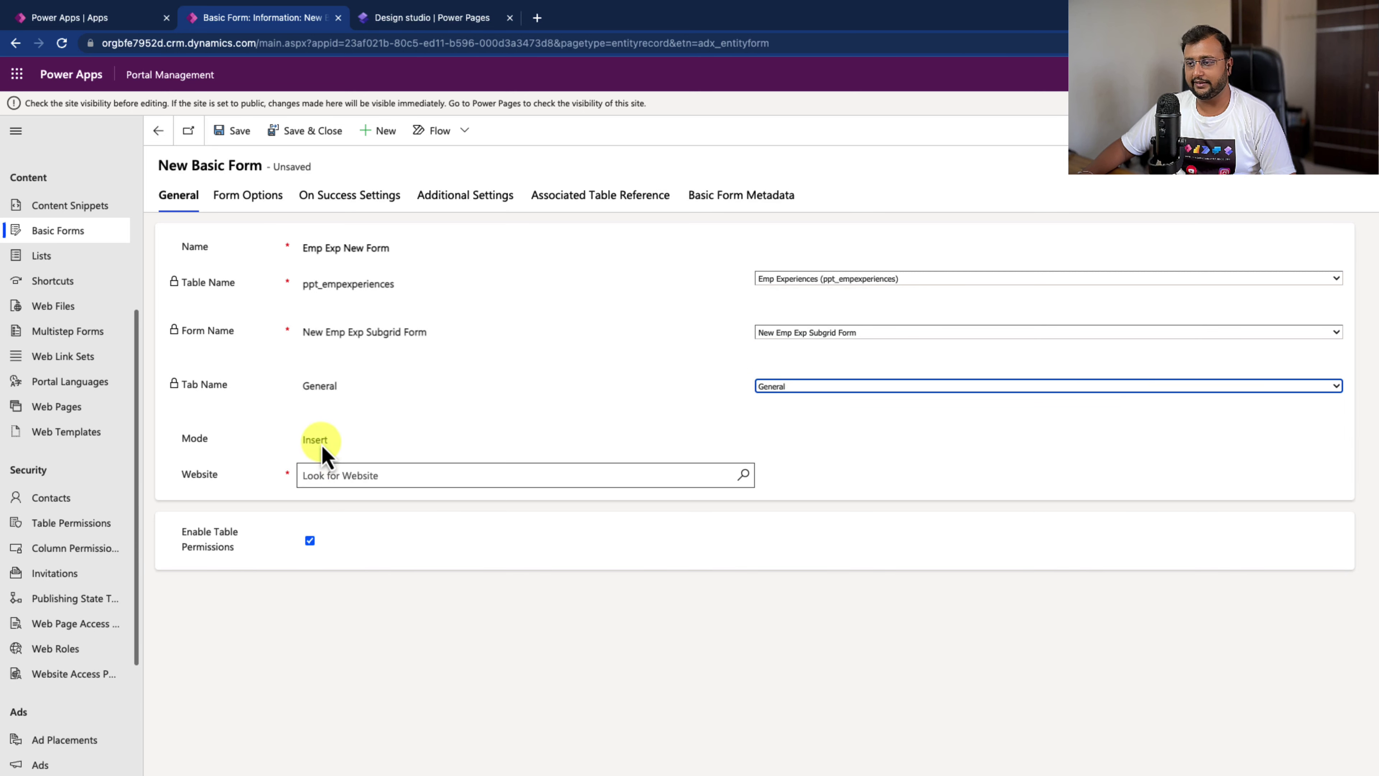
# Step: Assign the Emp Exp New Form to the Power Platform Trainings Event - pptrainingsevent website, and save and close it
pyautogui.click(319, 475)
pyautogui.click(742, 476)
pyautogui.click(410, 528)
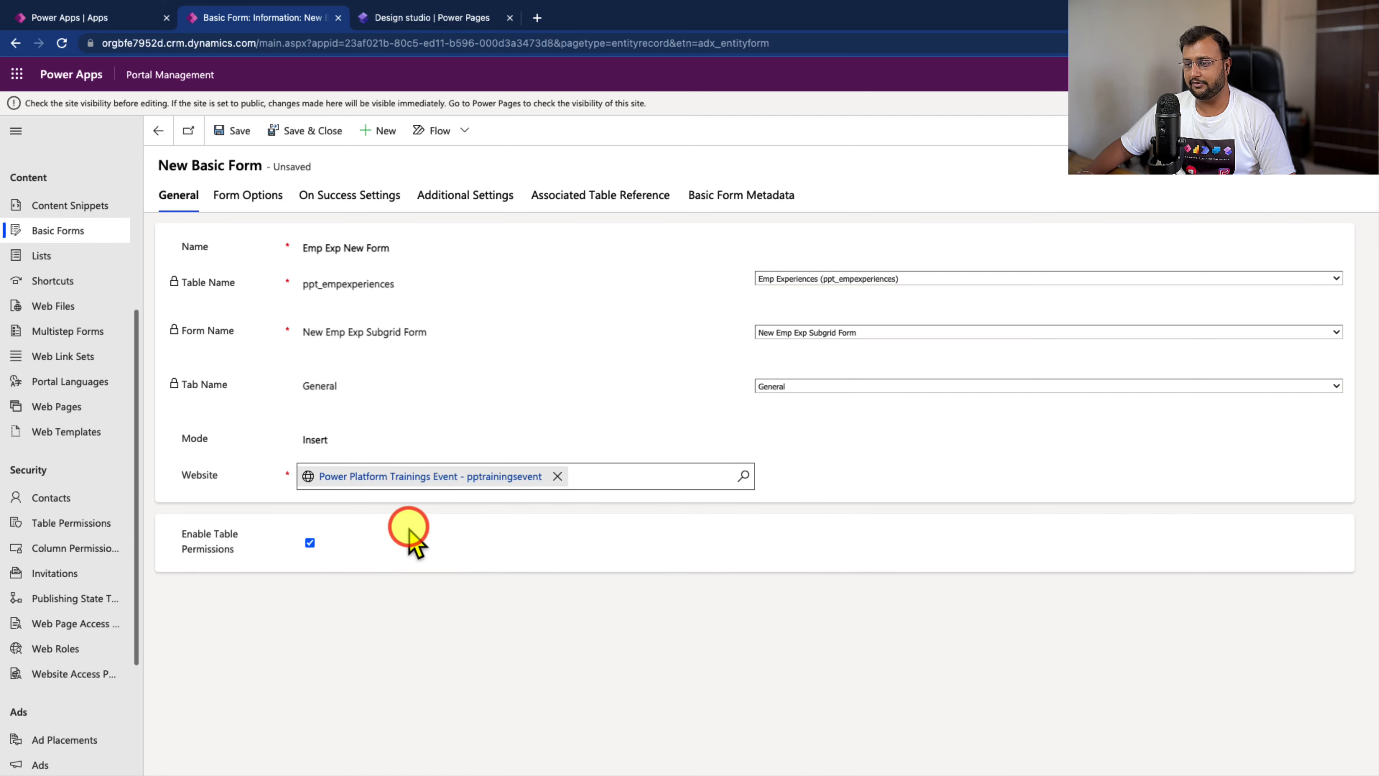
pyautogui.click(300, 137)
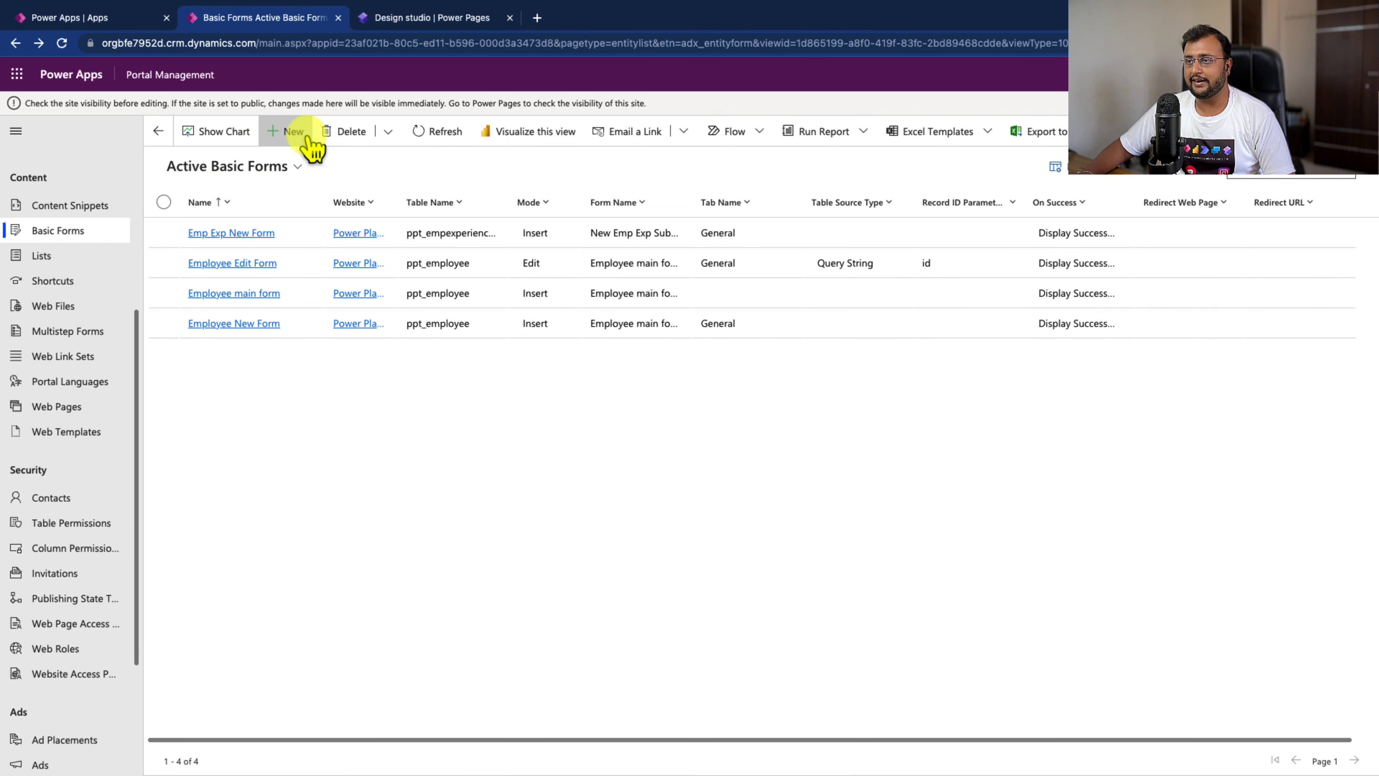
# Step: Start another basic form named "Edit Emp Exp" for the Emp Experiences (ppt_empexperiences) table
pyautogui.click(298, 137)
pyautogui.click(333, 248)
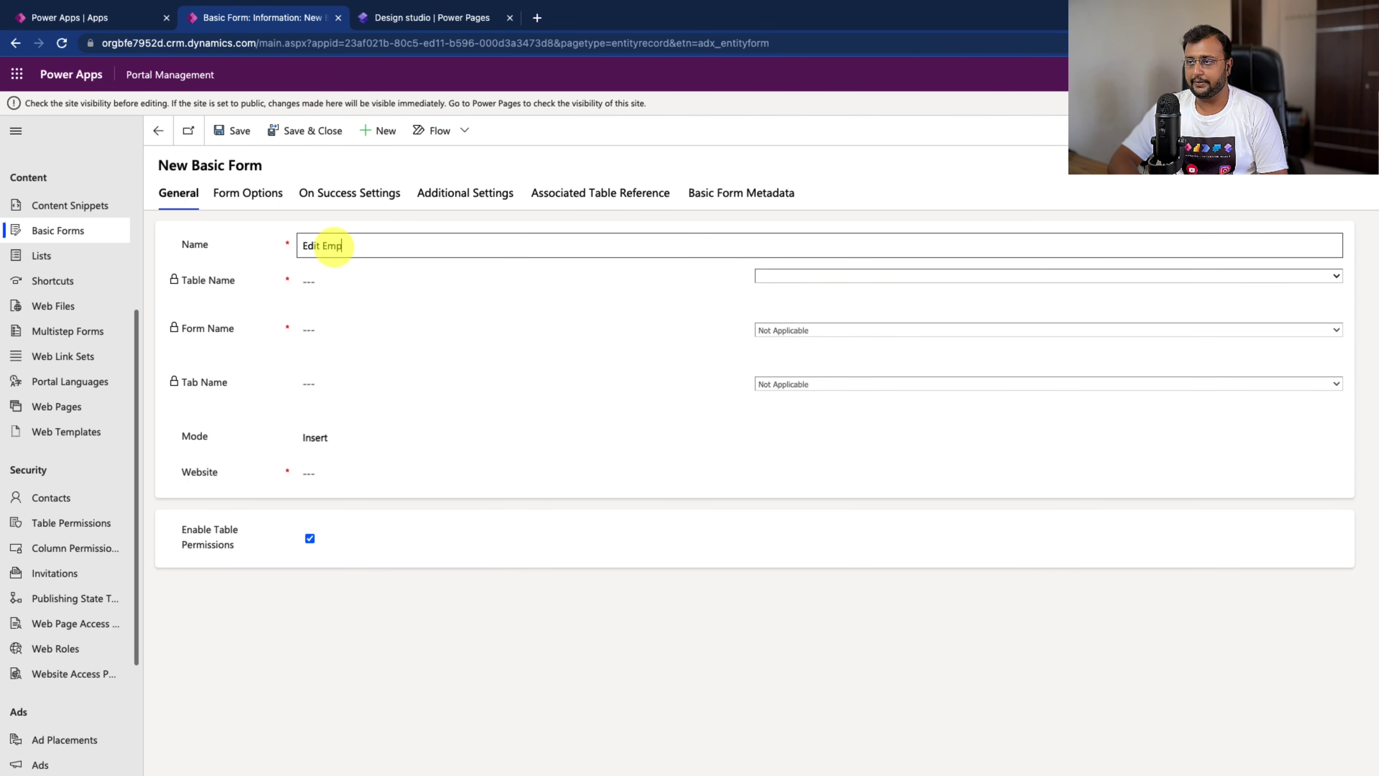
pyautogui.write('Edit Emp Exp')
pyautogui.click(817, 276)
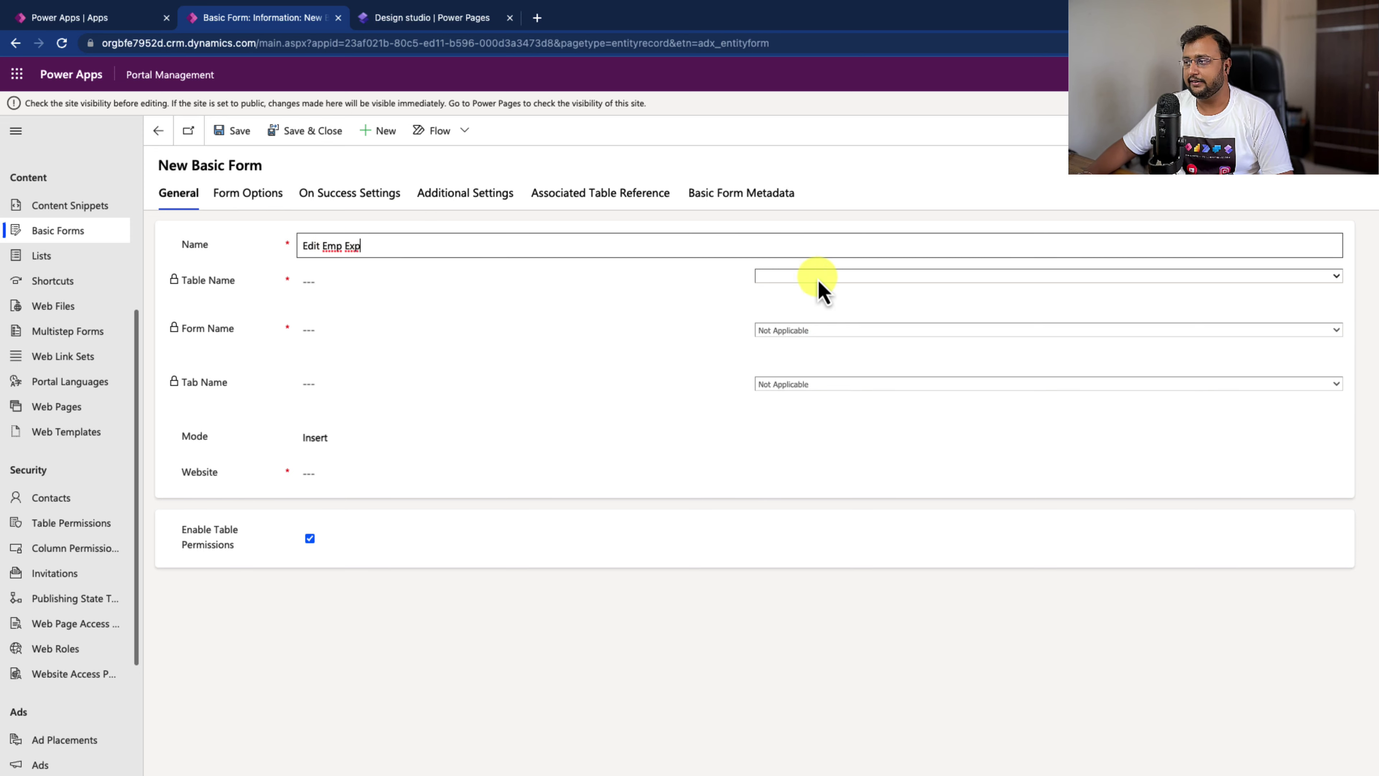
pyautogui.write('empexperiences)')
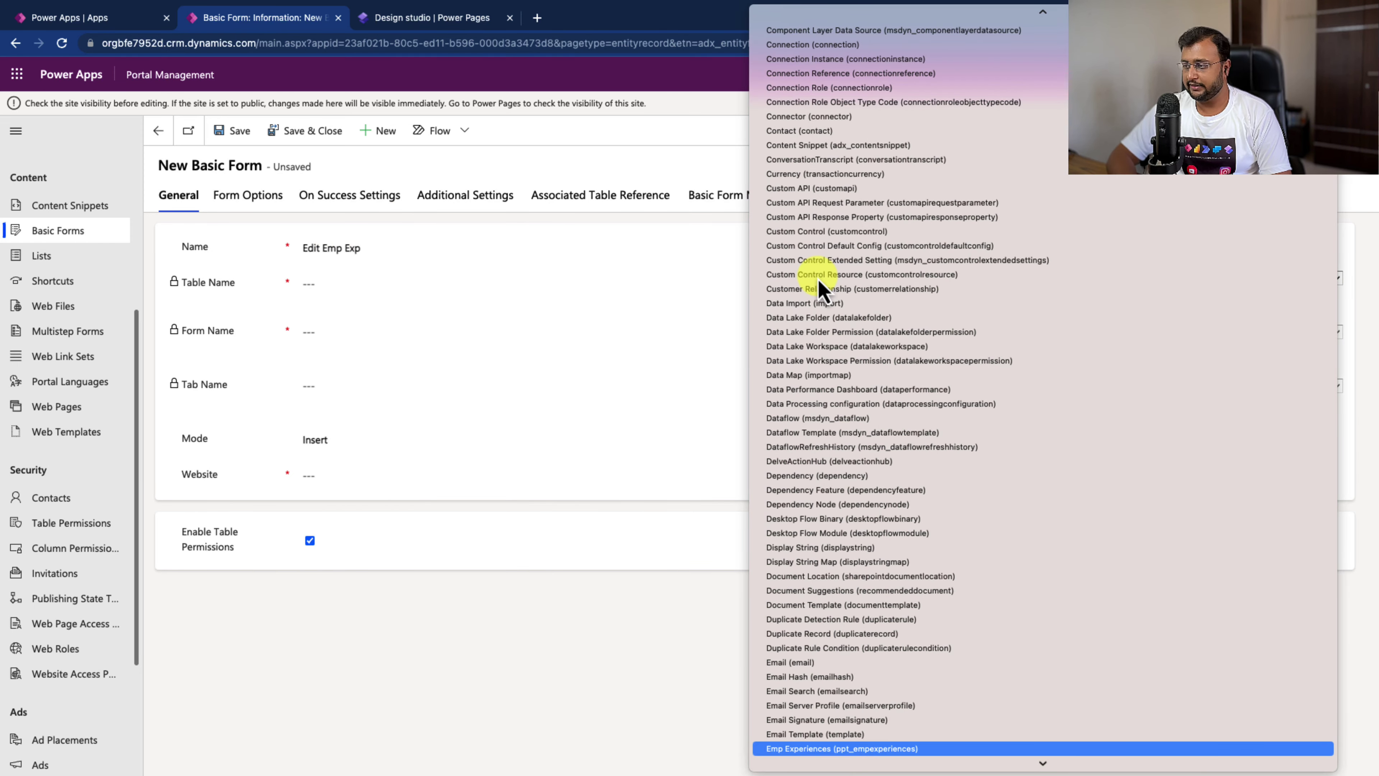
pyautogui.press('Return')
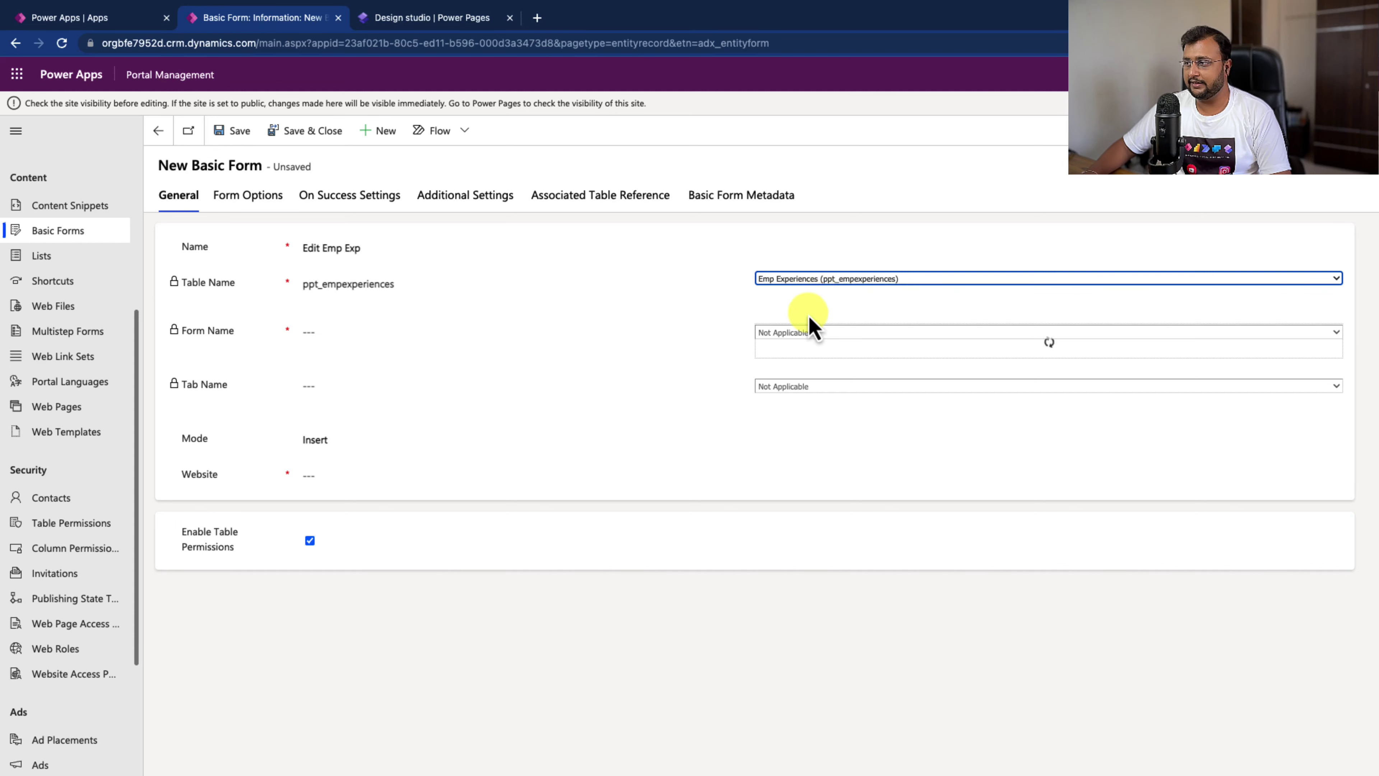
# Step: Base the Edit Emp Exp form on the New Emp Exp Subgrid Form and its General tab
pyautogui.click(807, 331)
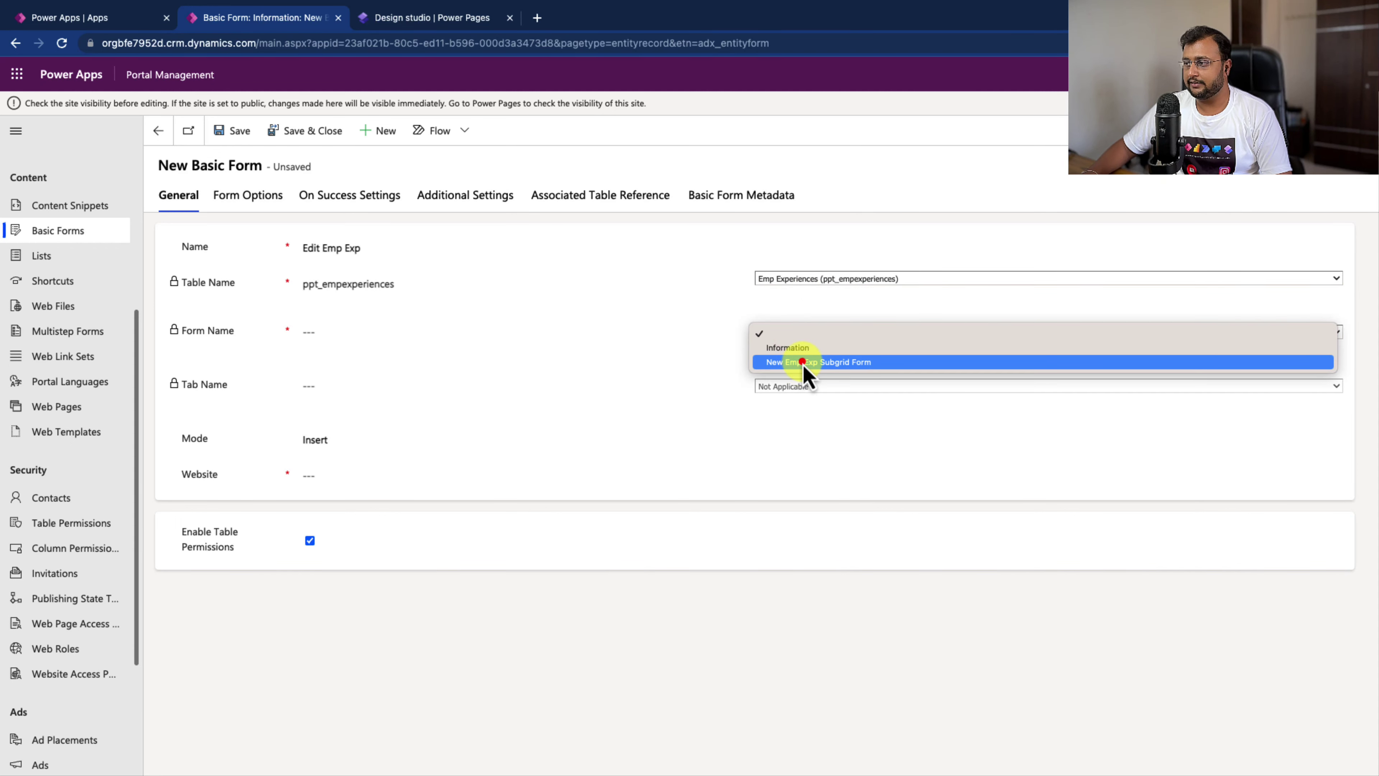
pyautogui.click(797, 362)
pyautogui.click(795, 385)
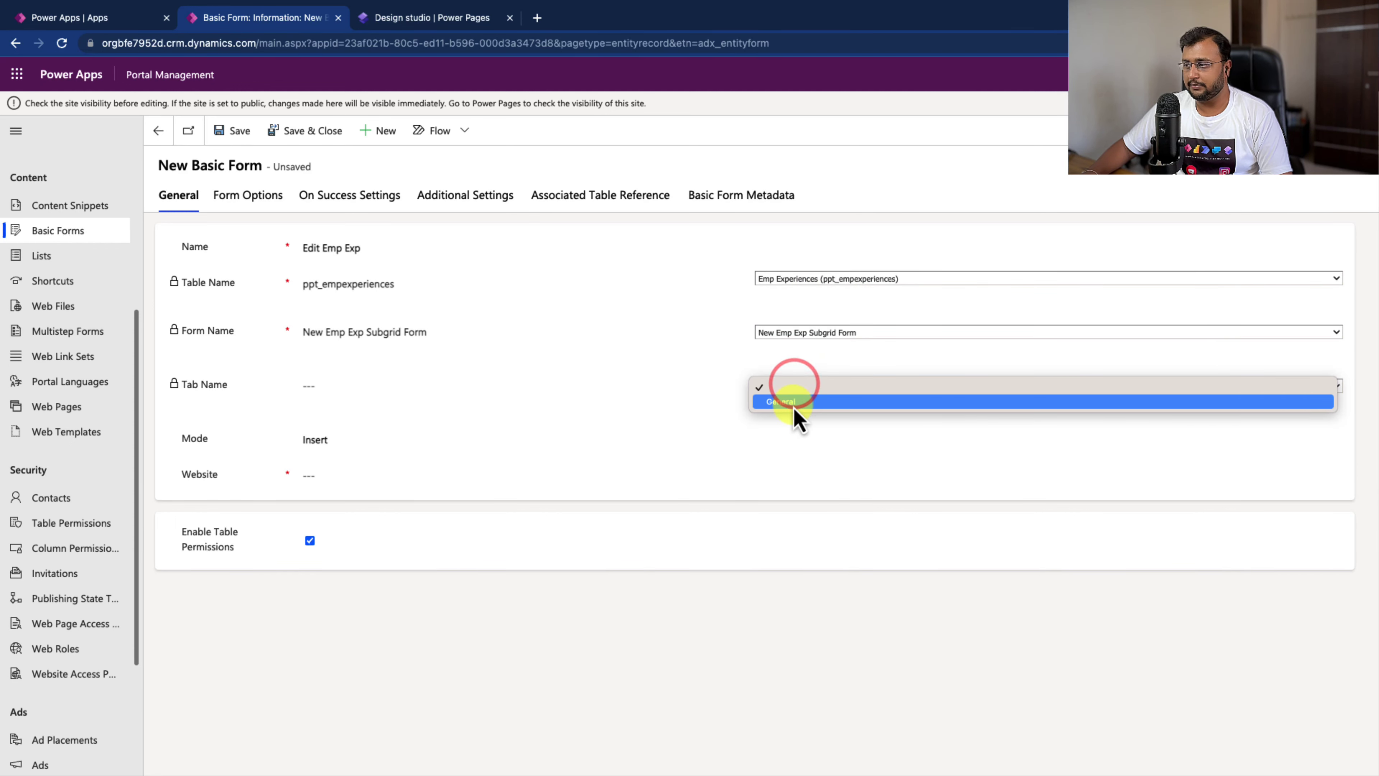
pyautogui.click(793, 405)
# Step: Set the Edit Emp Exp form's mode to Edit and its record source type to Query String
pyautogui.click(540, 439)
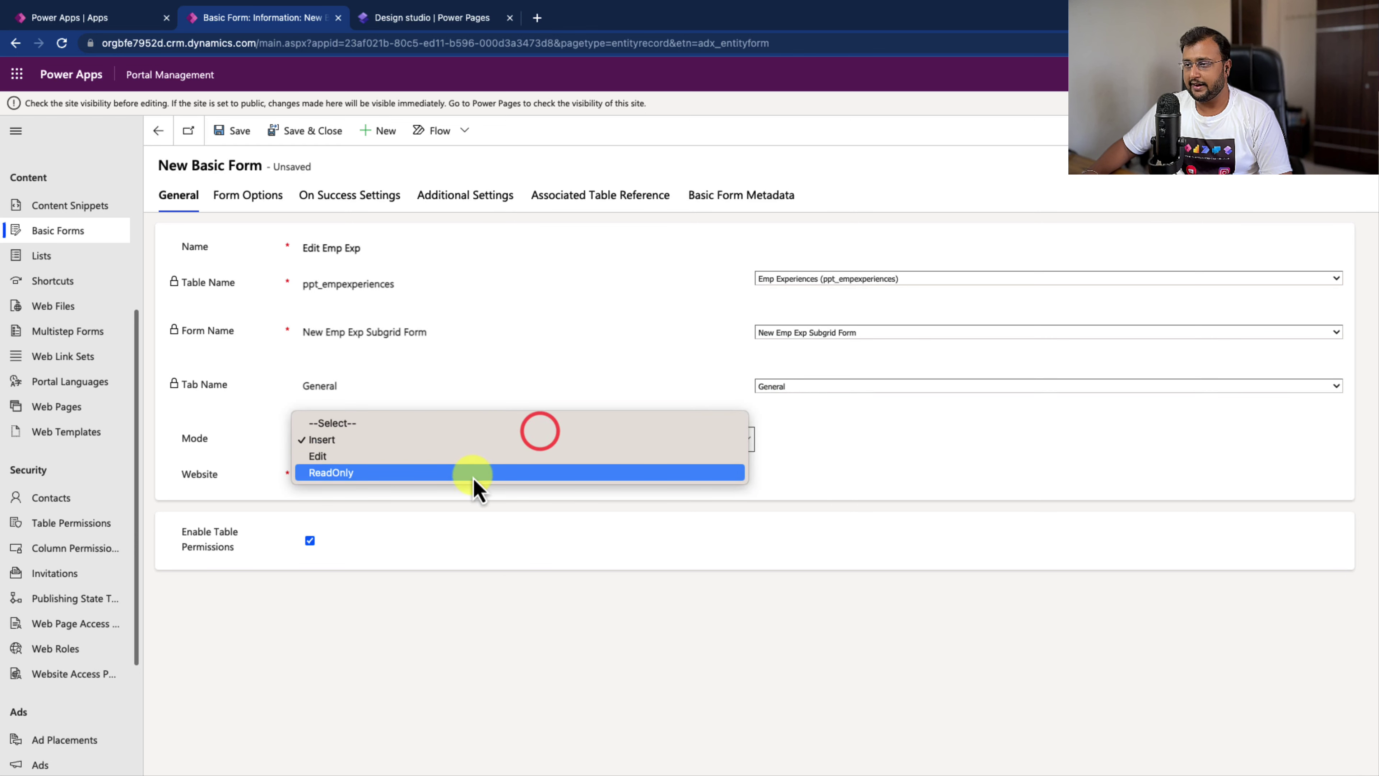
pyautogui.click(480, 459)
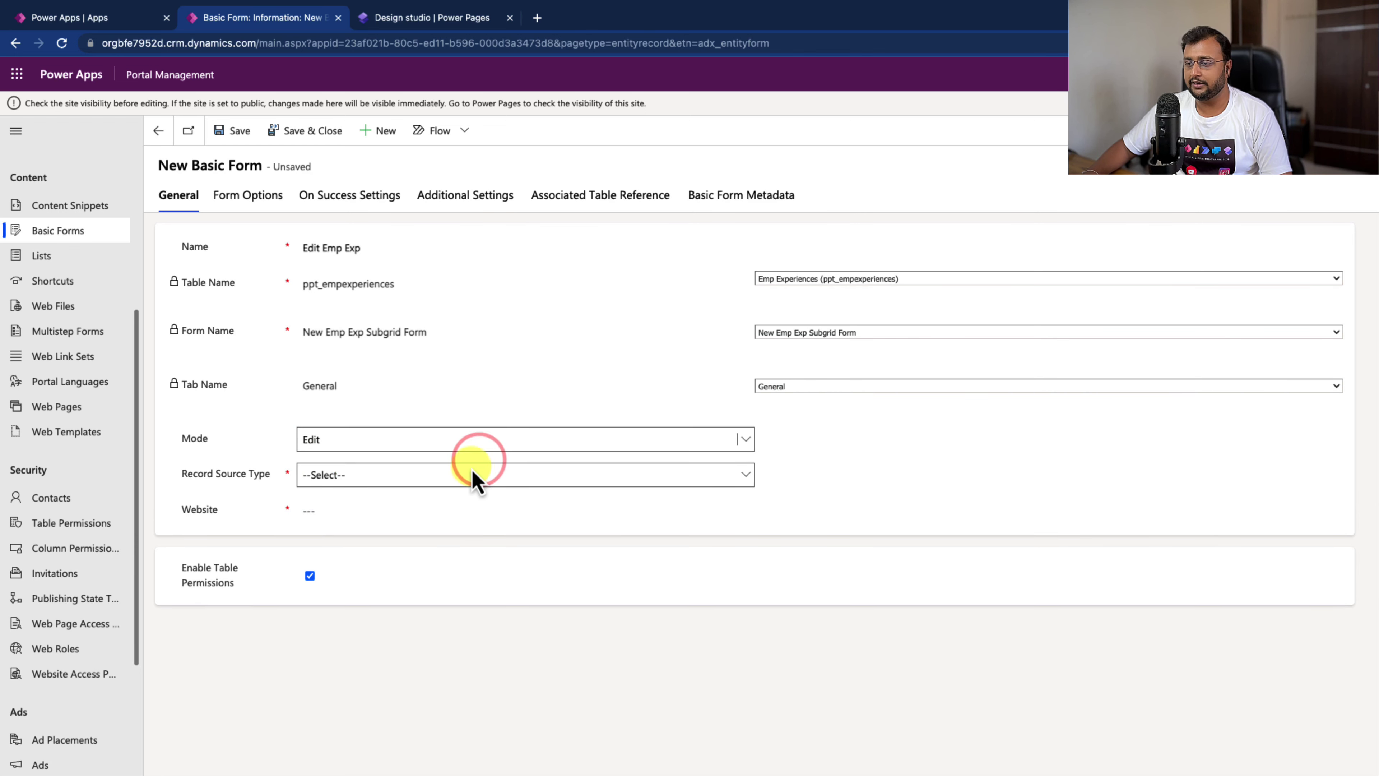
pyautogui.click(468, 467)
pyautogui.click(462, 494)
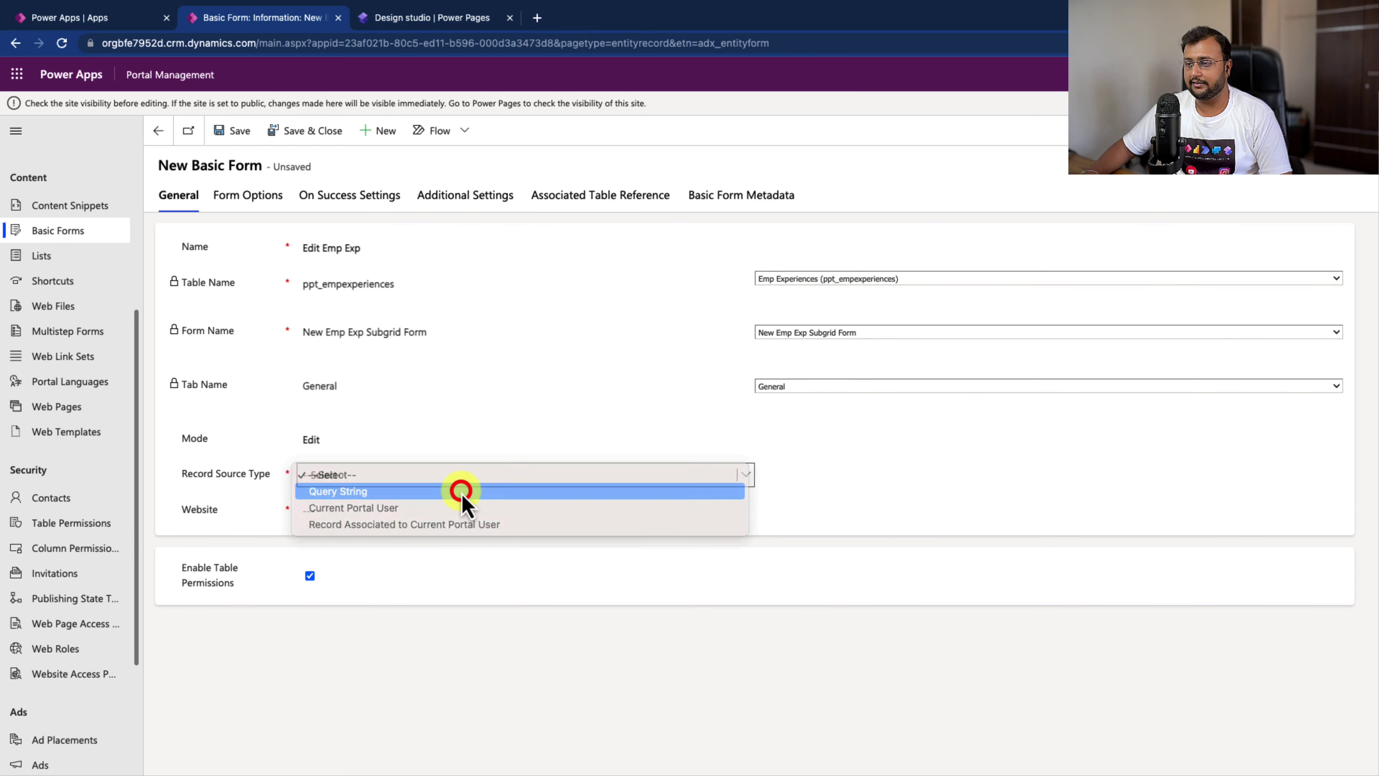
# Step: Assign the Edit Emp Exp form to the Power Platform Trainings Event - pptrainingsevent website, and save and close it
pyautogui.click(743, 518)
pyautogui.click(456, 571)
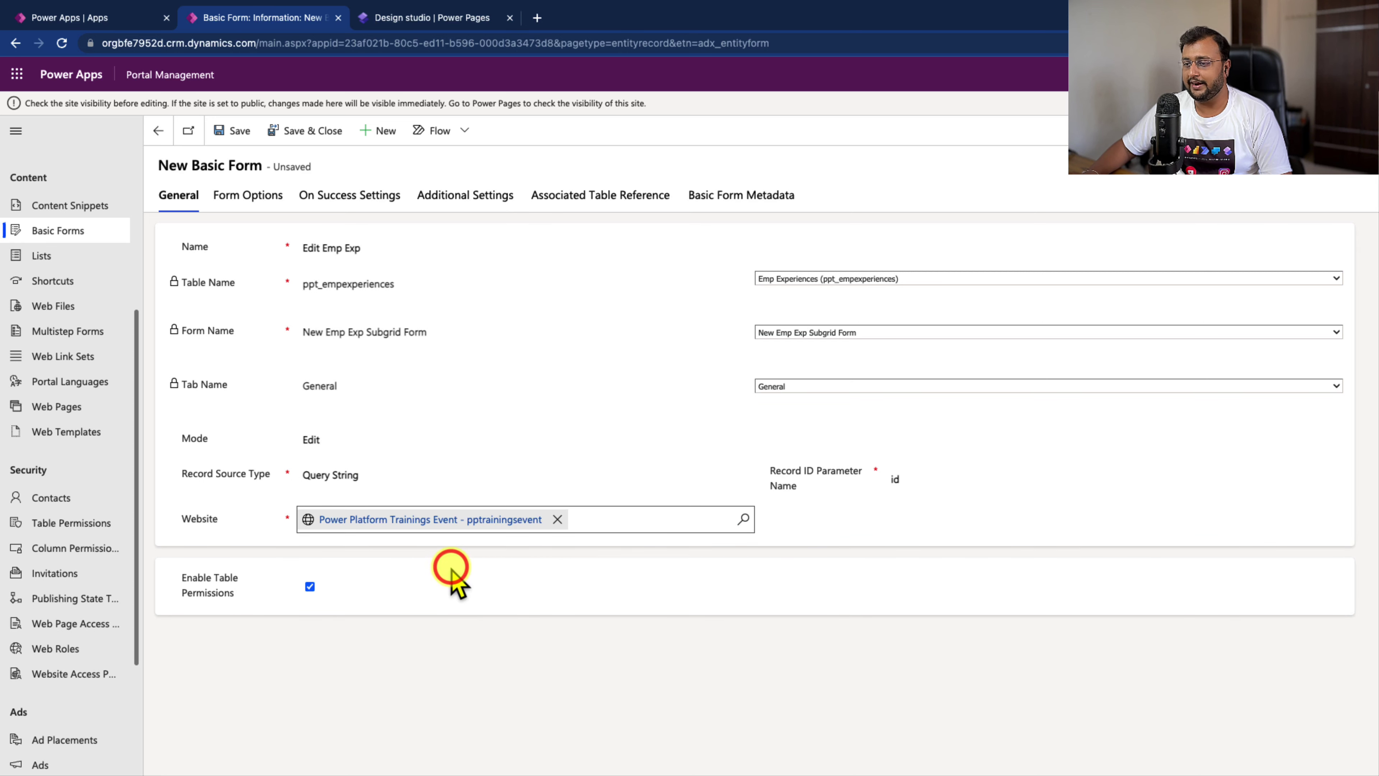
pyautogui.click(309, 132)
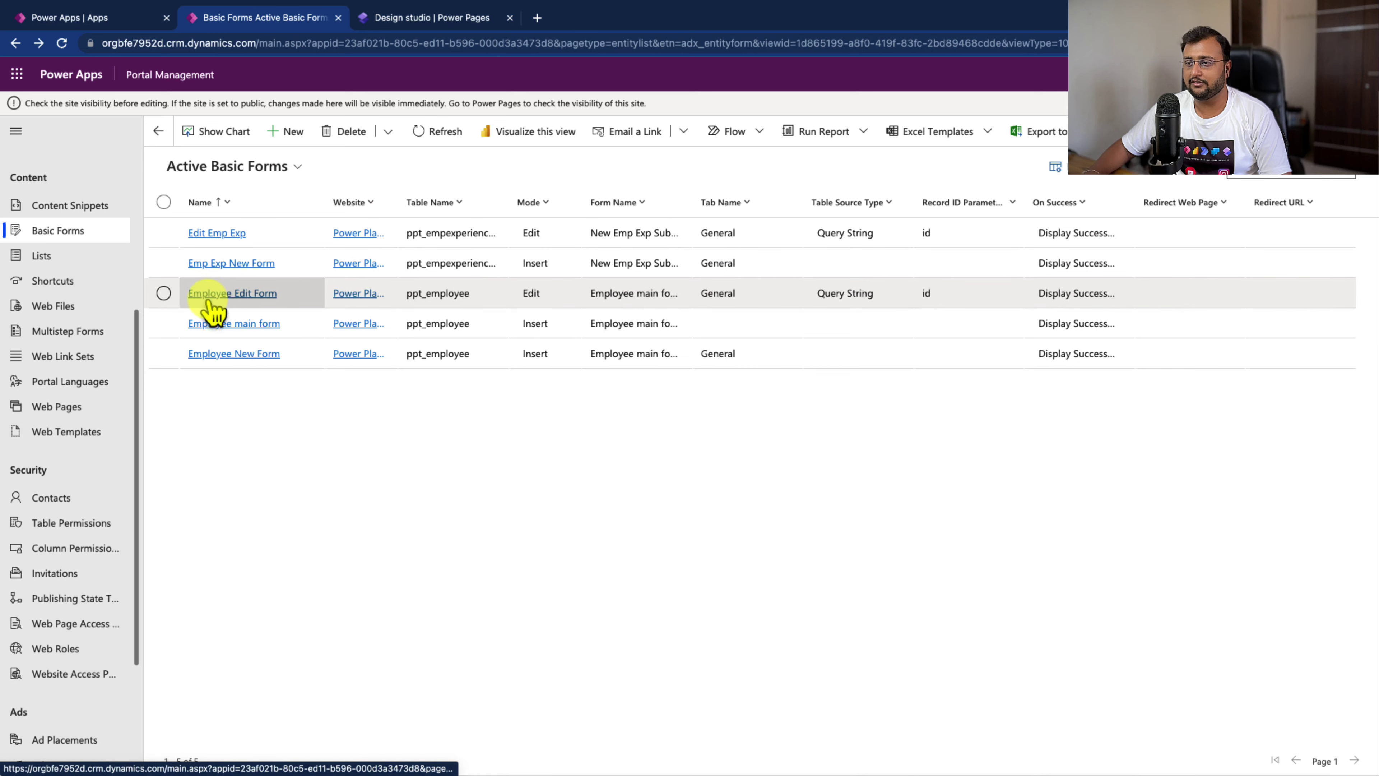
# Step: Open the Experiences subgrid metadata of the Employee Edit Form basic form for editing
pyautogui.click(225, 296)
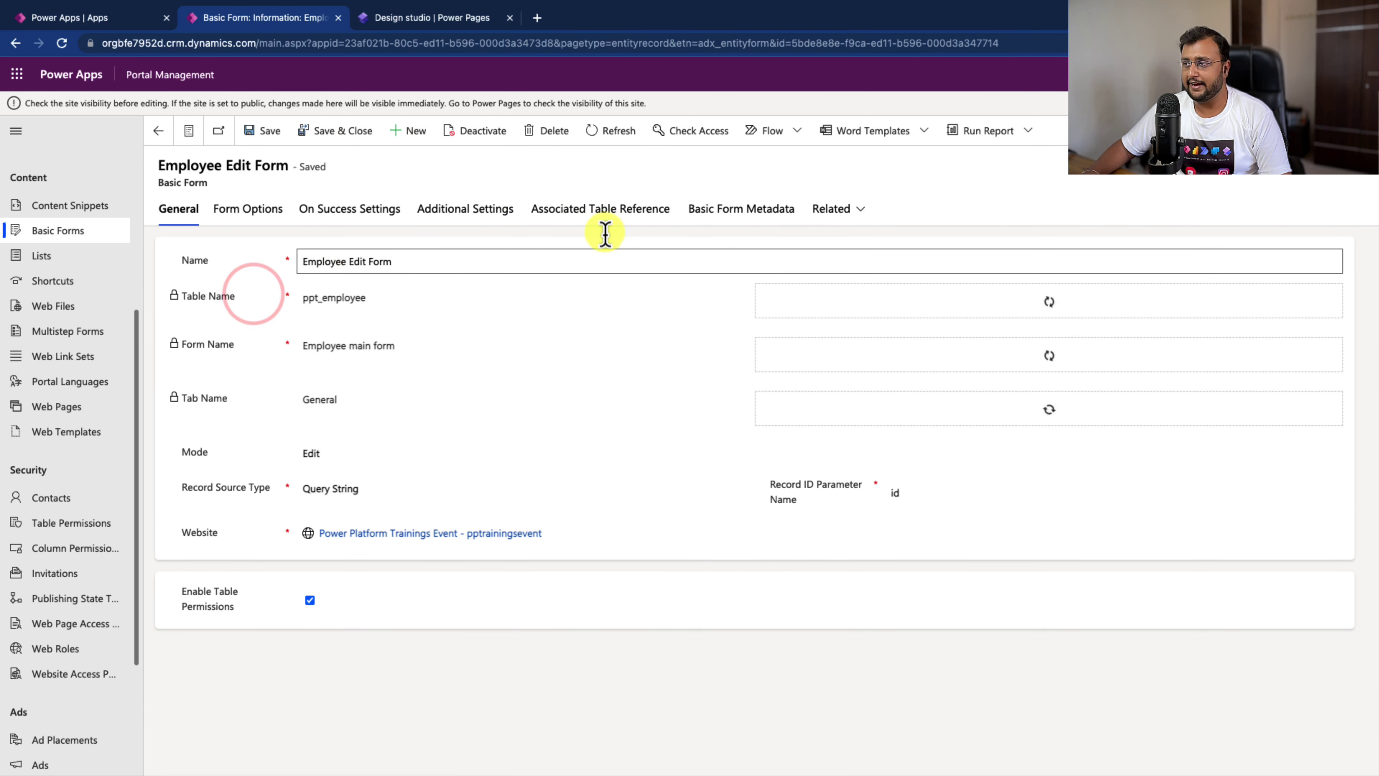
pyautogui.click(727, 214)
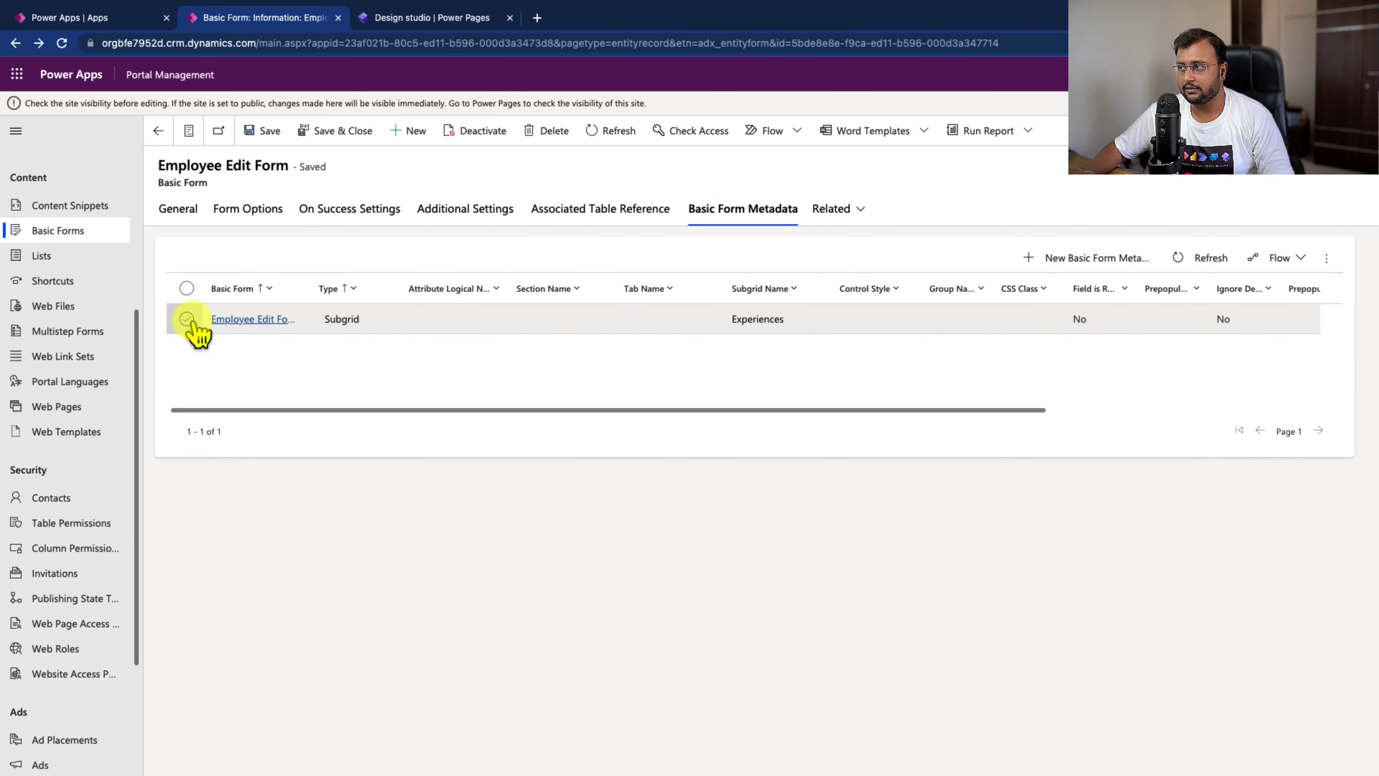
pyautogui.click(187, 319)
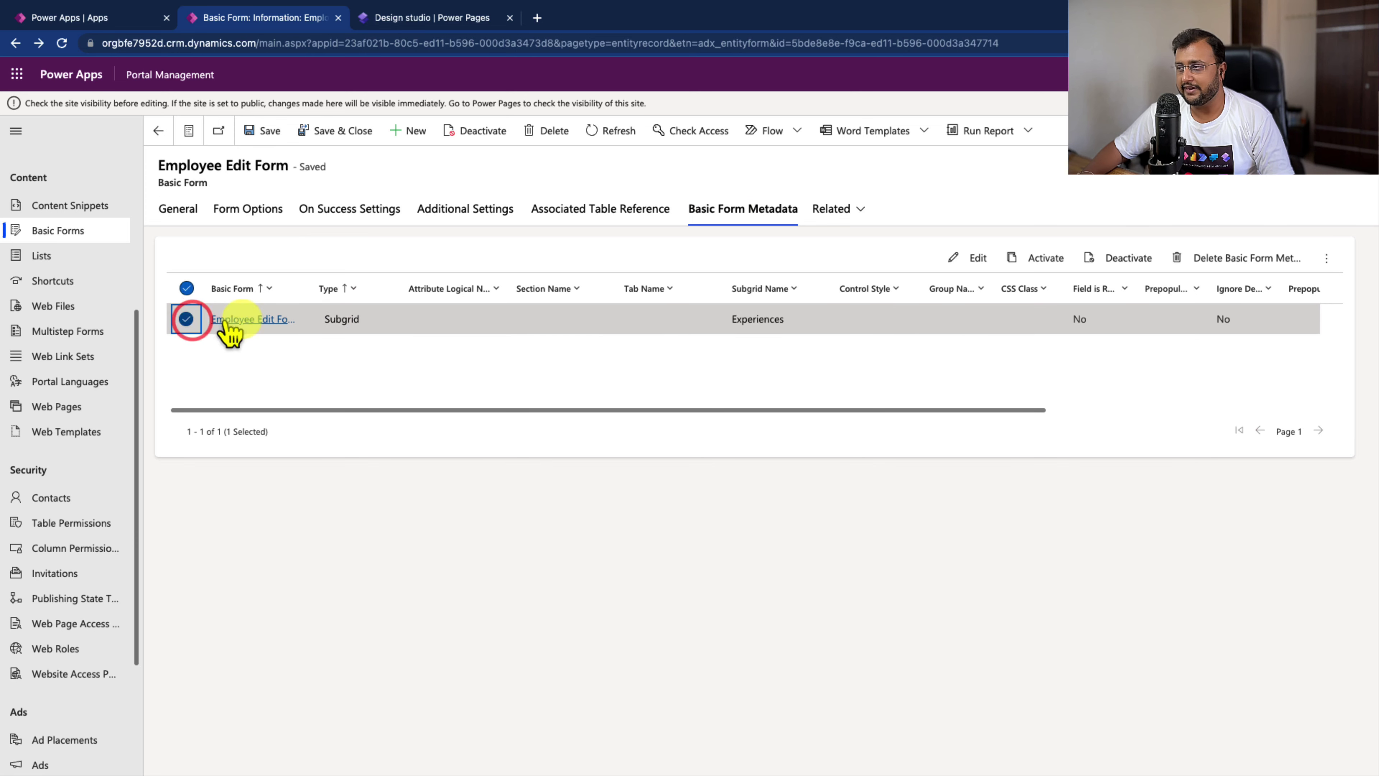
pyautogui.click(970, 270)
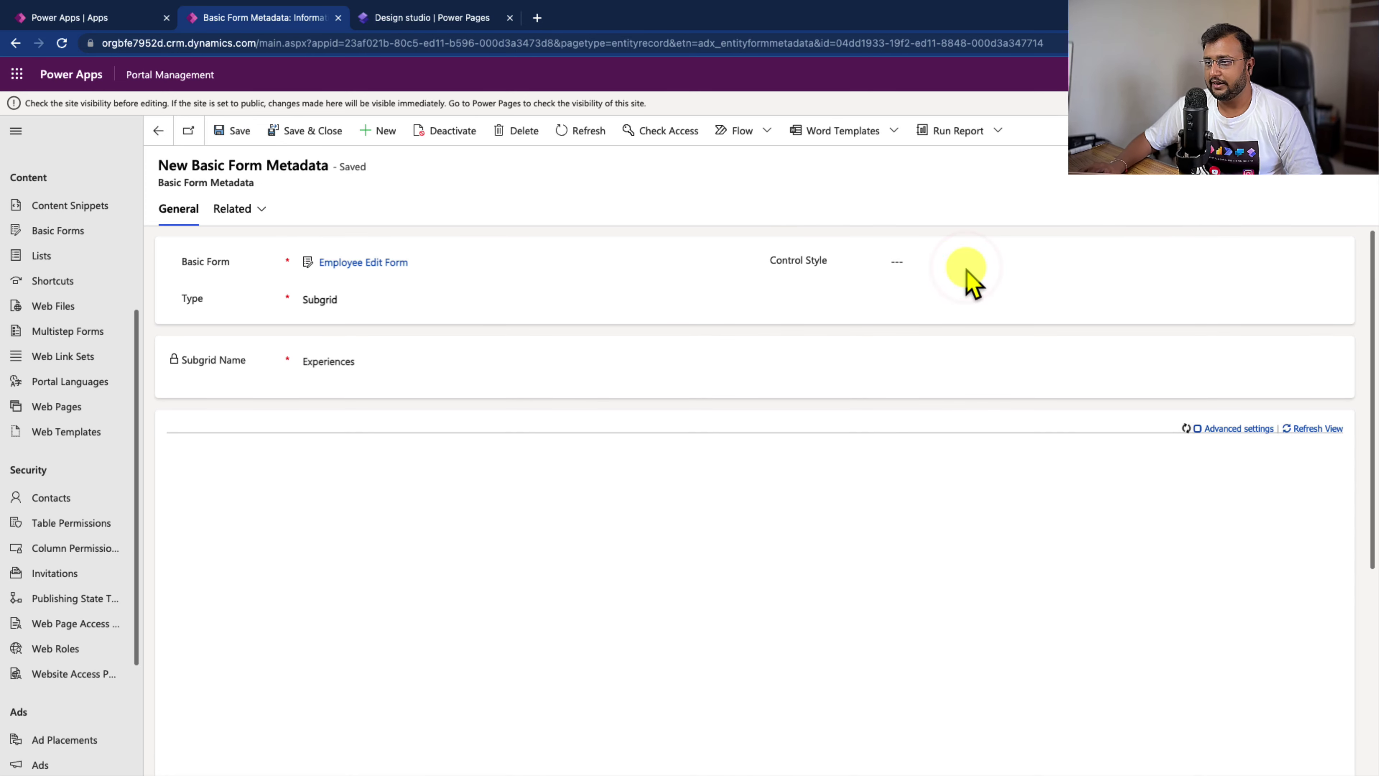
# Step: Add a Create action using the Emp Exp New Form and an Edit action using the Edit Emp Exp form to the Experiences subgrid
pyautogui.click(275, 468)
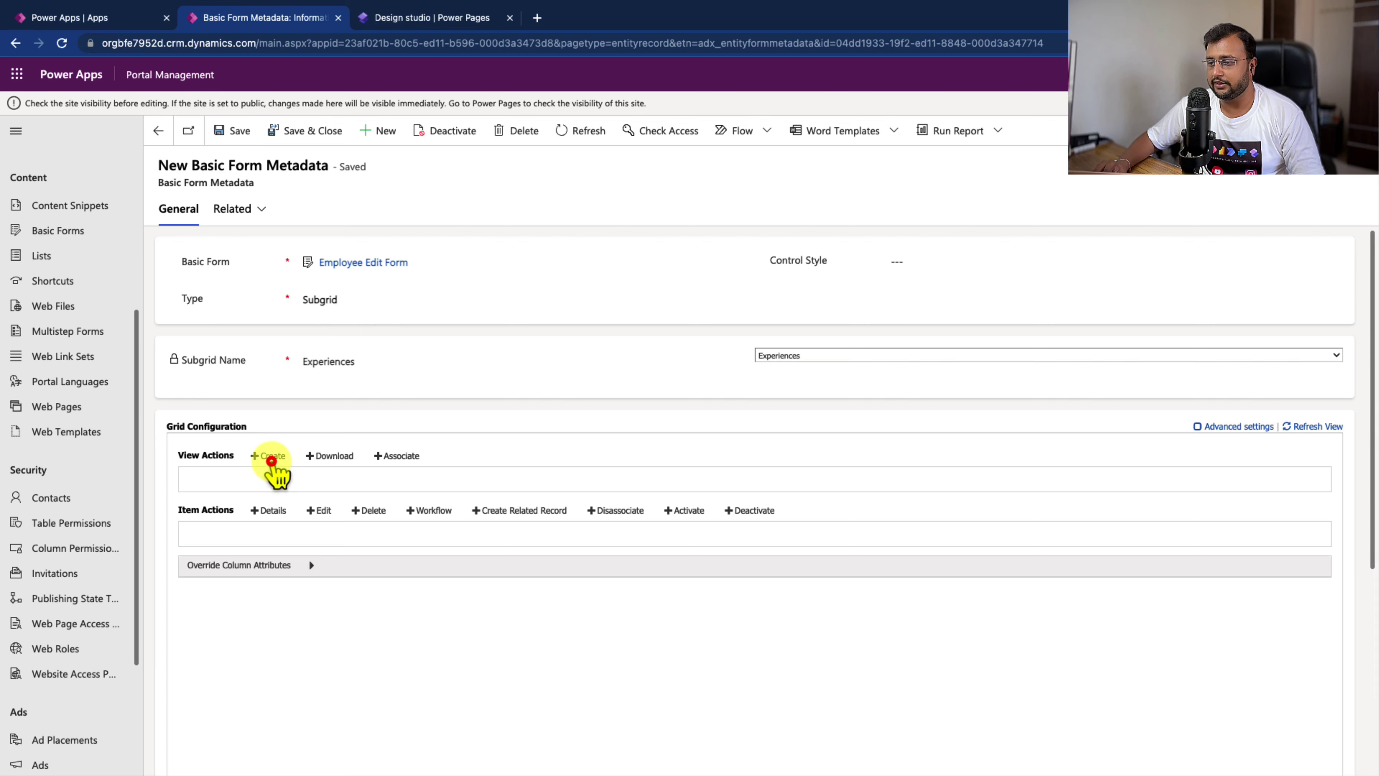
pyautogui.click(319, 619)
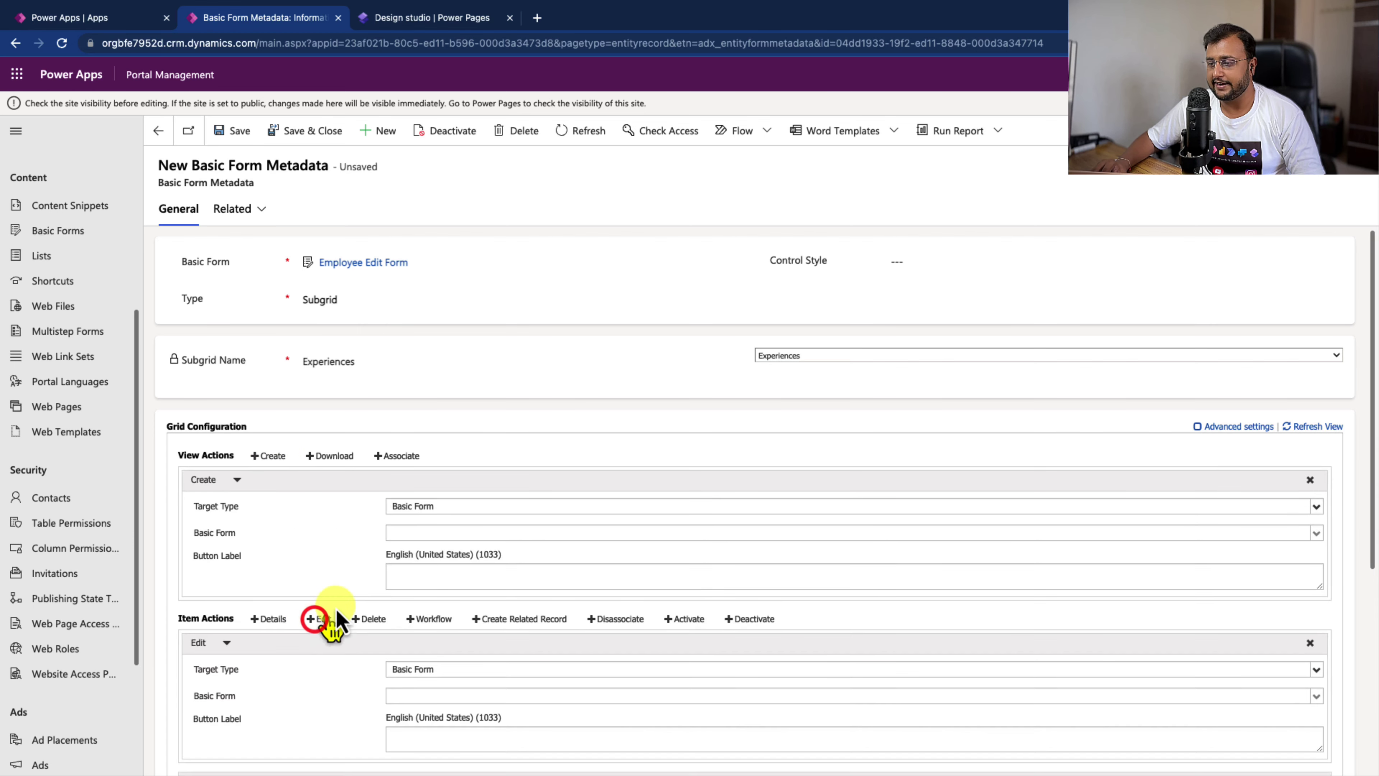
pyautogui.scroll(-1, 410, 500)
pyautogui.click(442, 507)
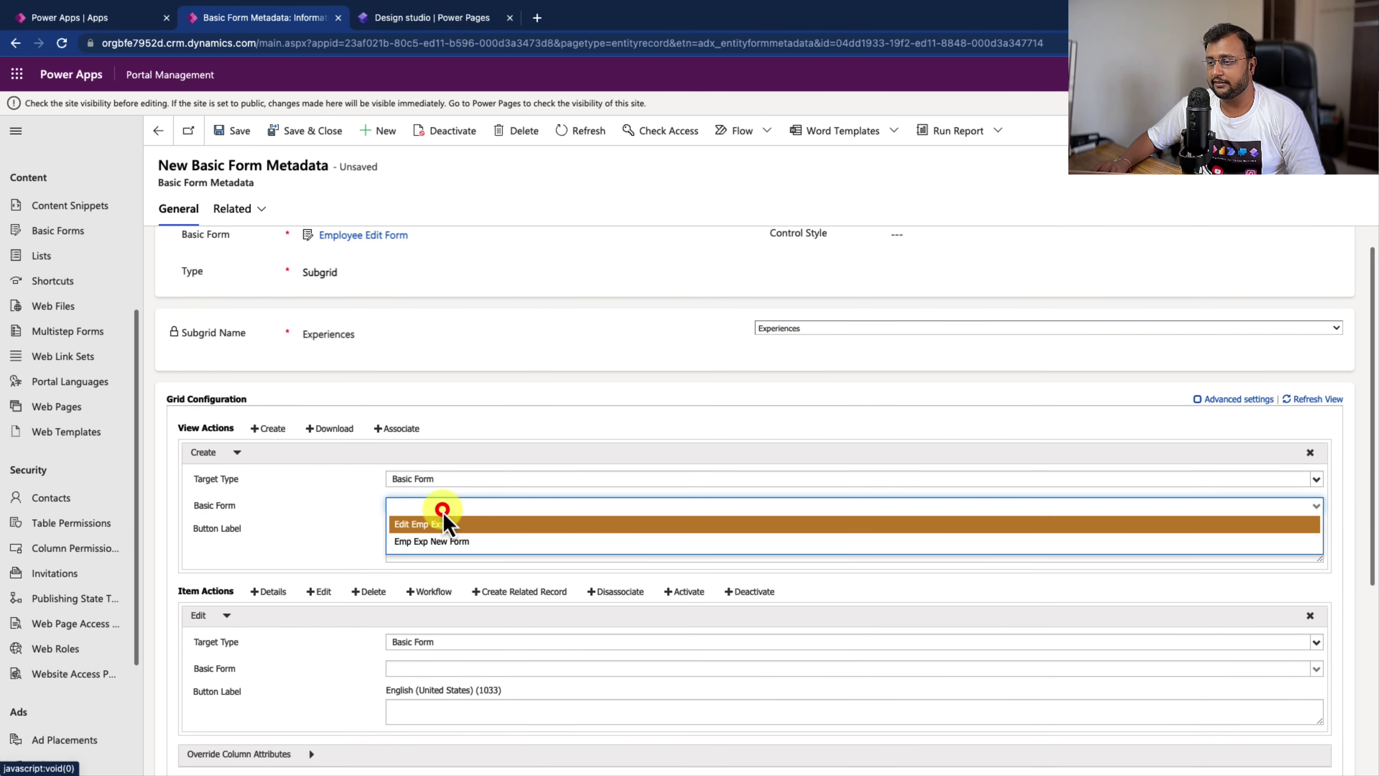
pyautogui.click(447, 543)
pyautogui.click(441, 669)
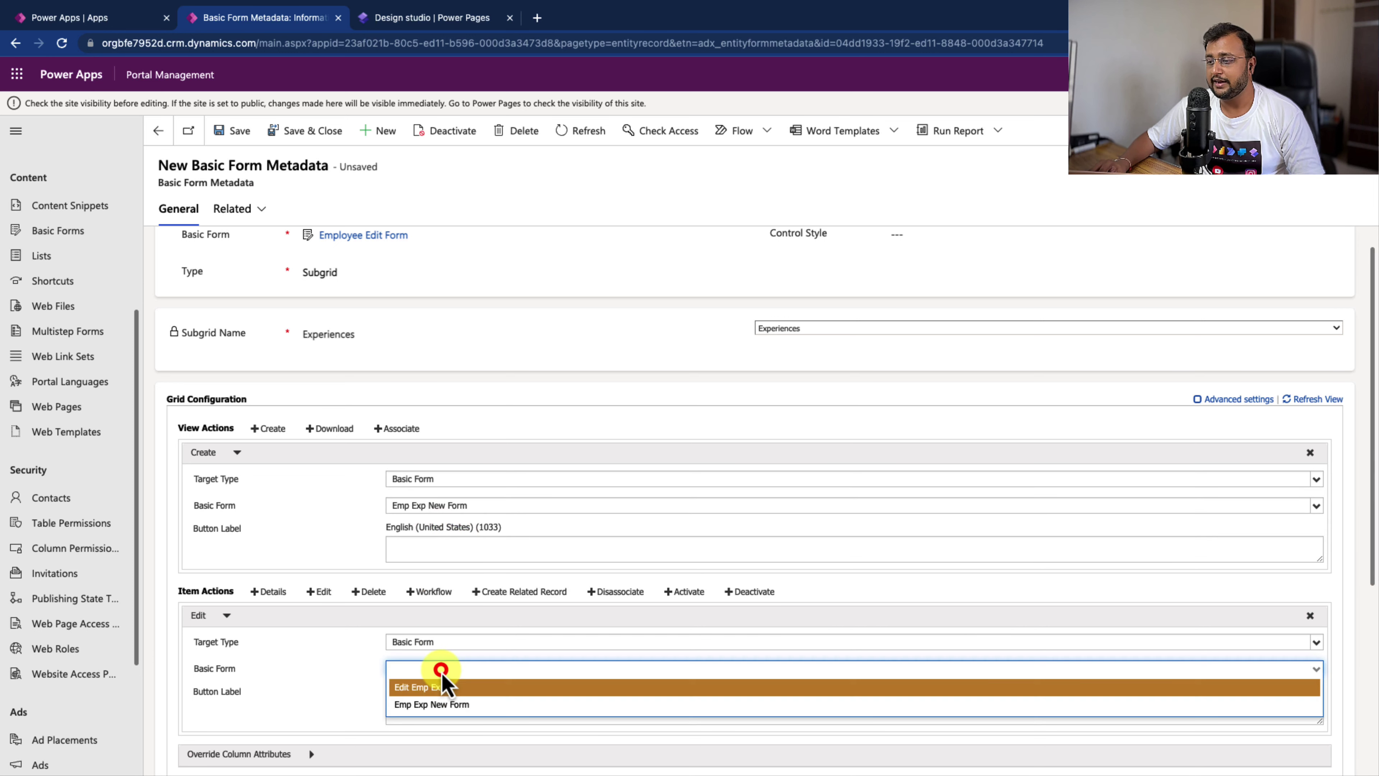
pyautogui.click(474, 689)
# Step: Add a Delete item action to the Experiences subgrid, and save and close its metadata
pyautogui.scroll(-5, 488, 657)
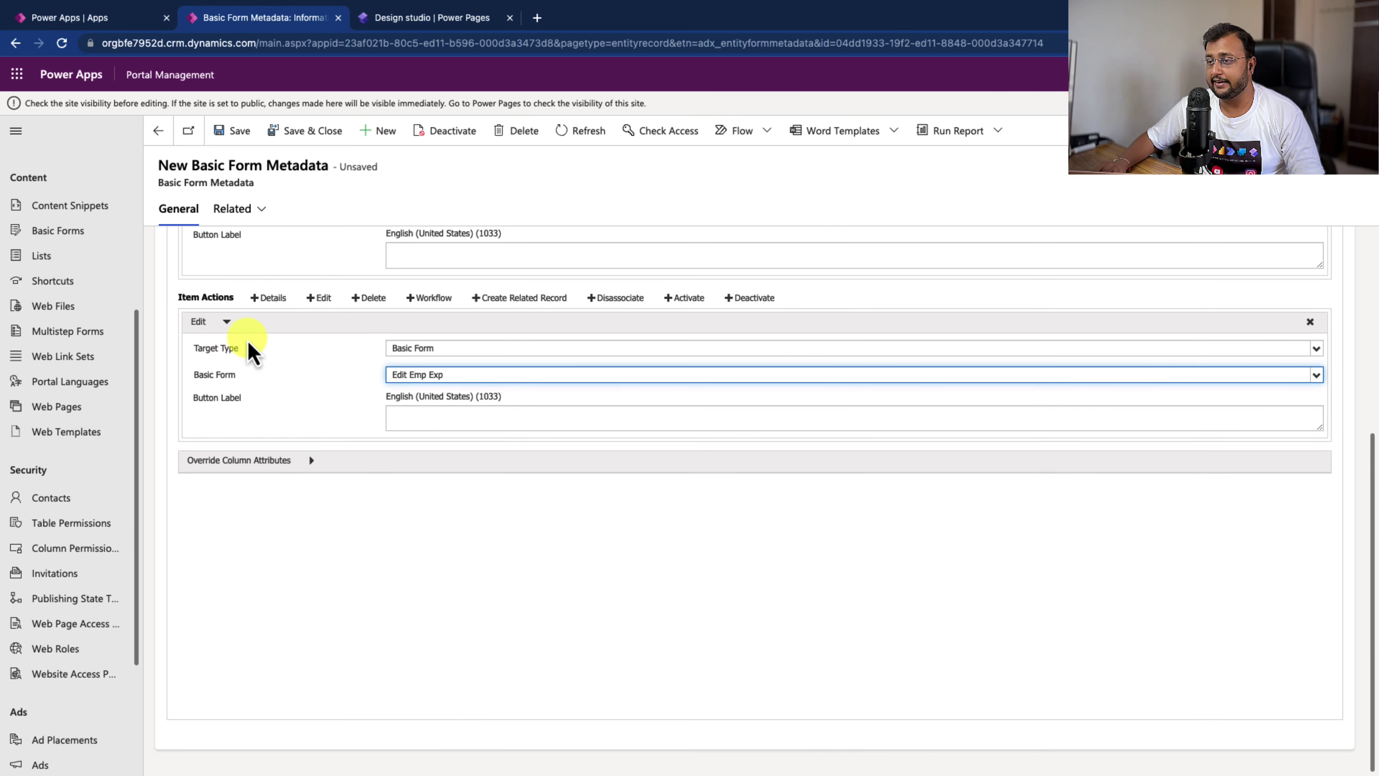
pyautogui.click(370, 298)
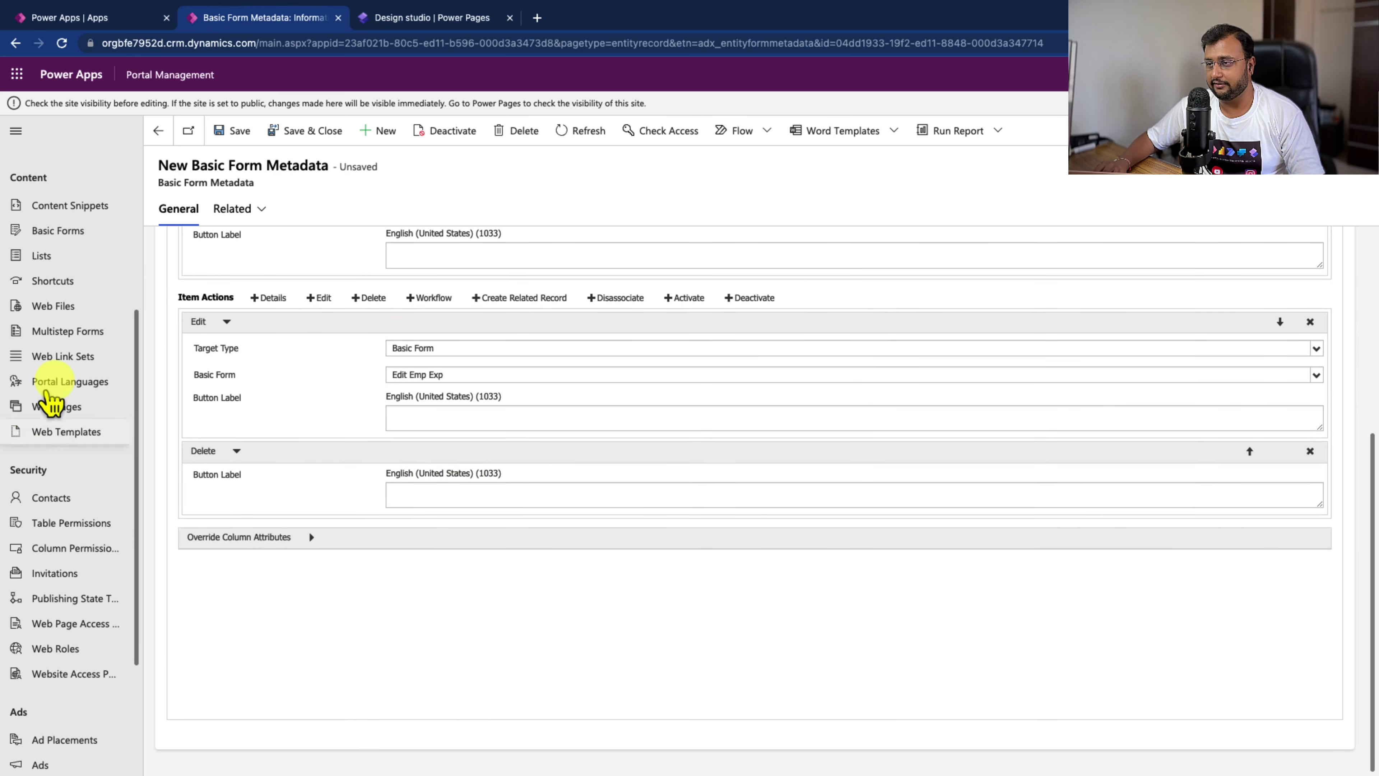
pyautogui.scroll(5, 654, 609)
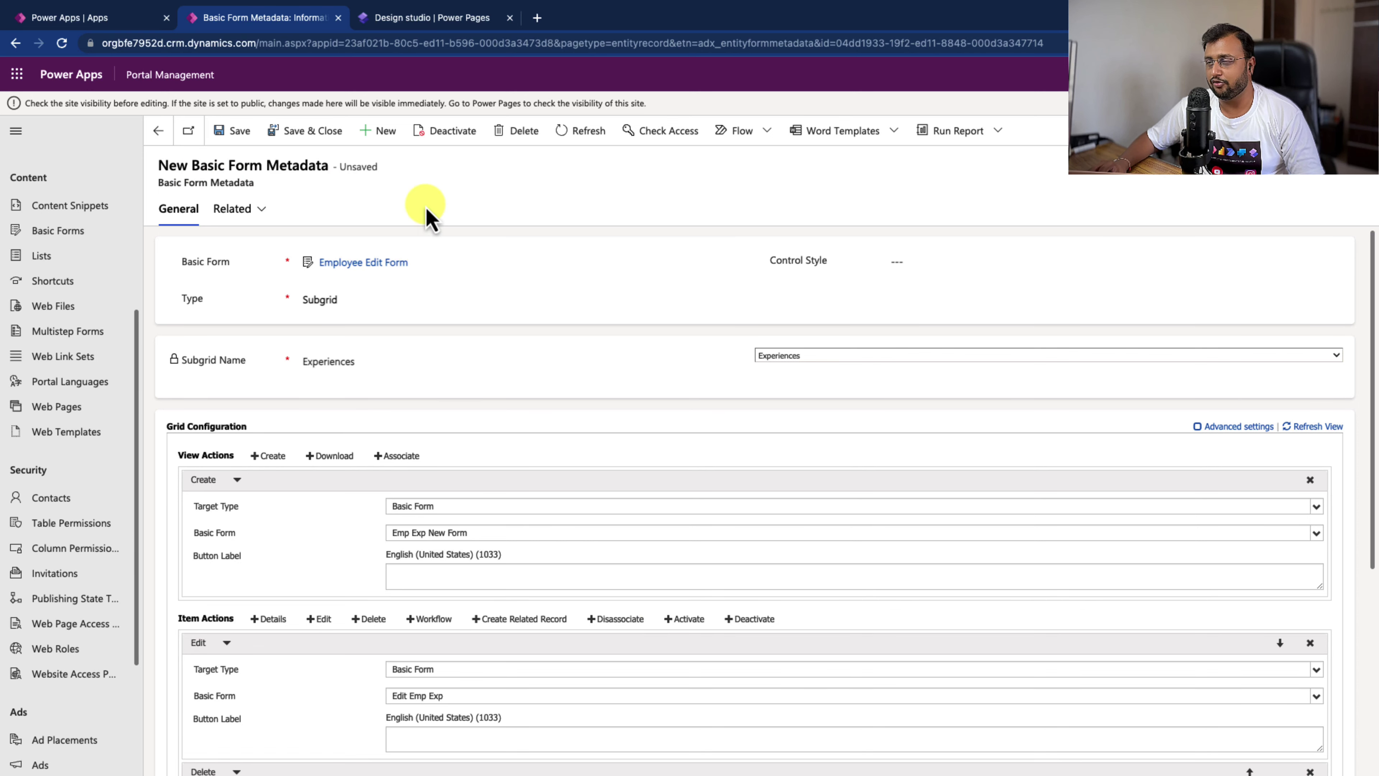
pyautogui.click(300, 133)
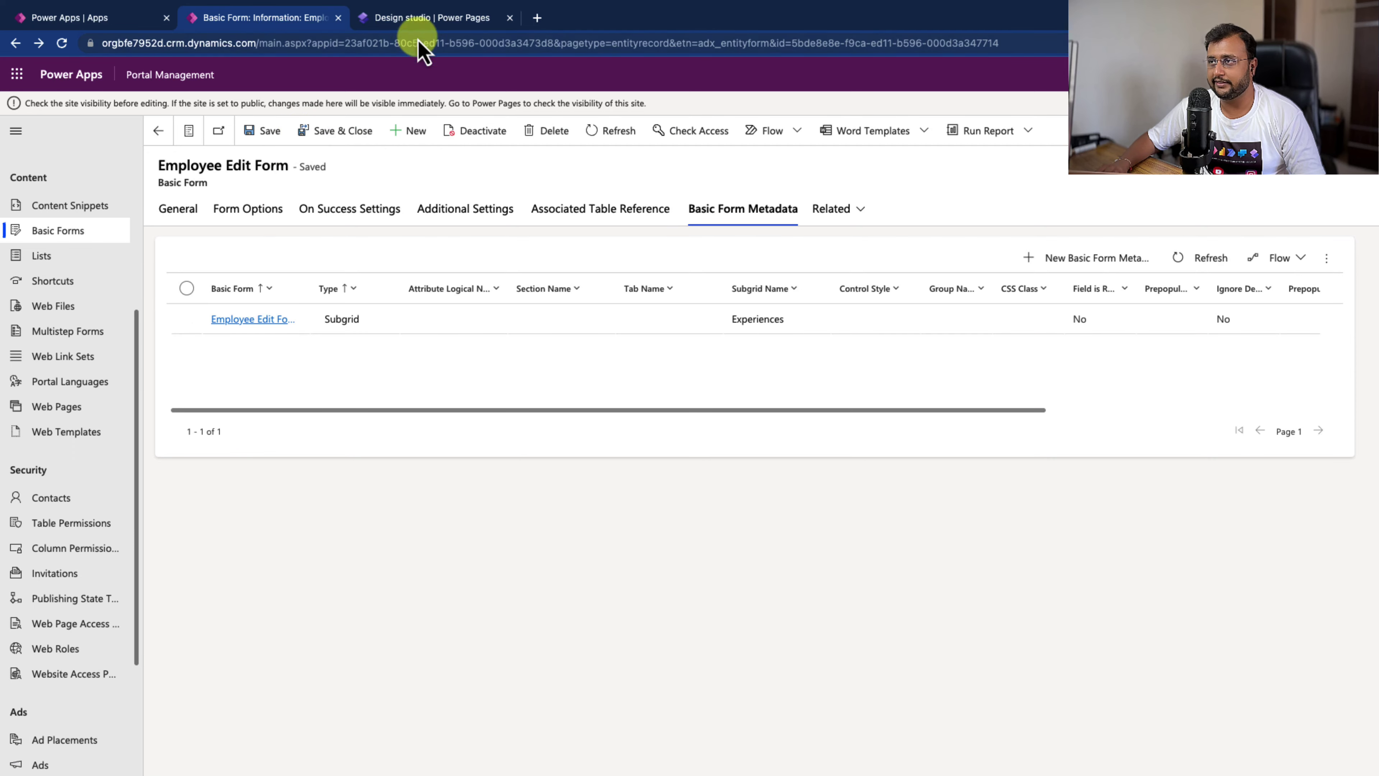
# Step: Switch to the Power Pages design studio, sync and preview the Employees page, and open the second employee record for editing
pyautogui.click(415, 21)
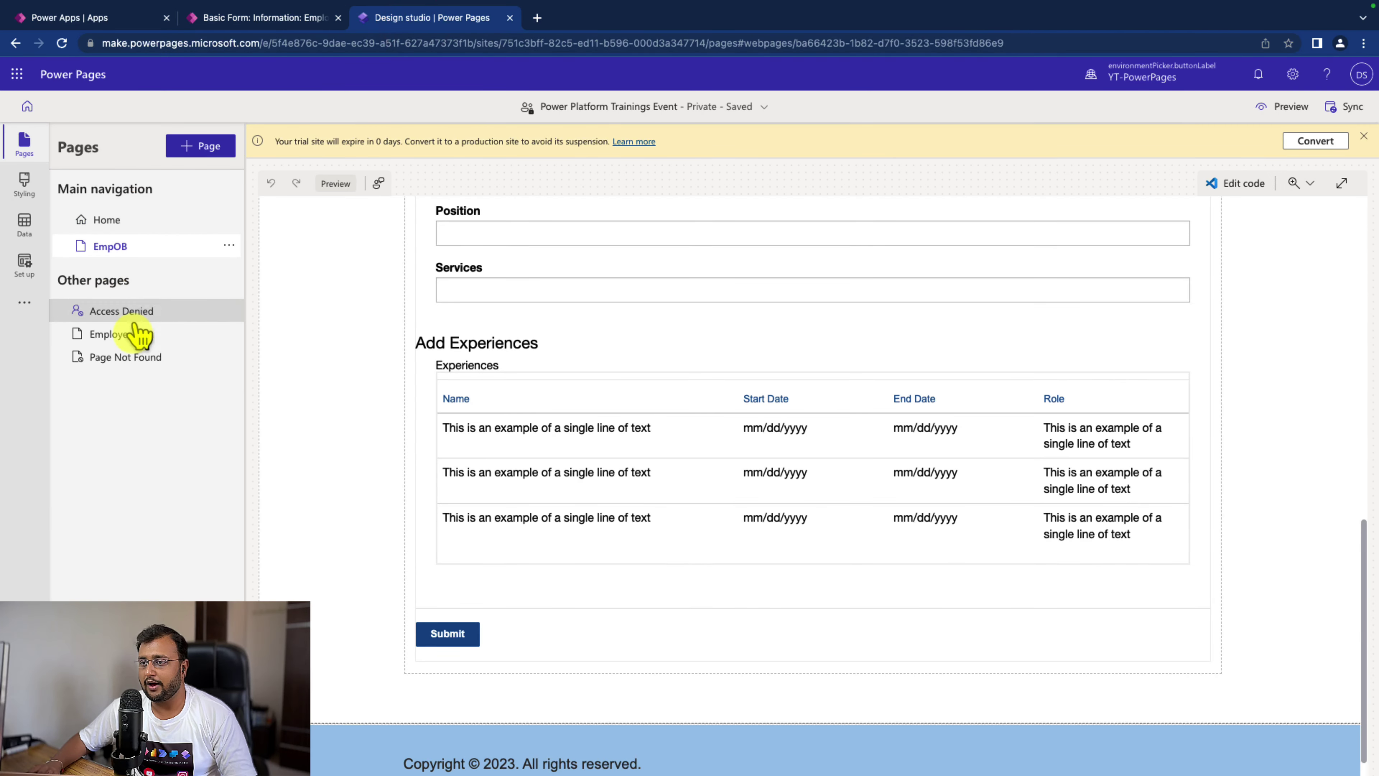
pyautogui.click(148, 342)
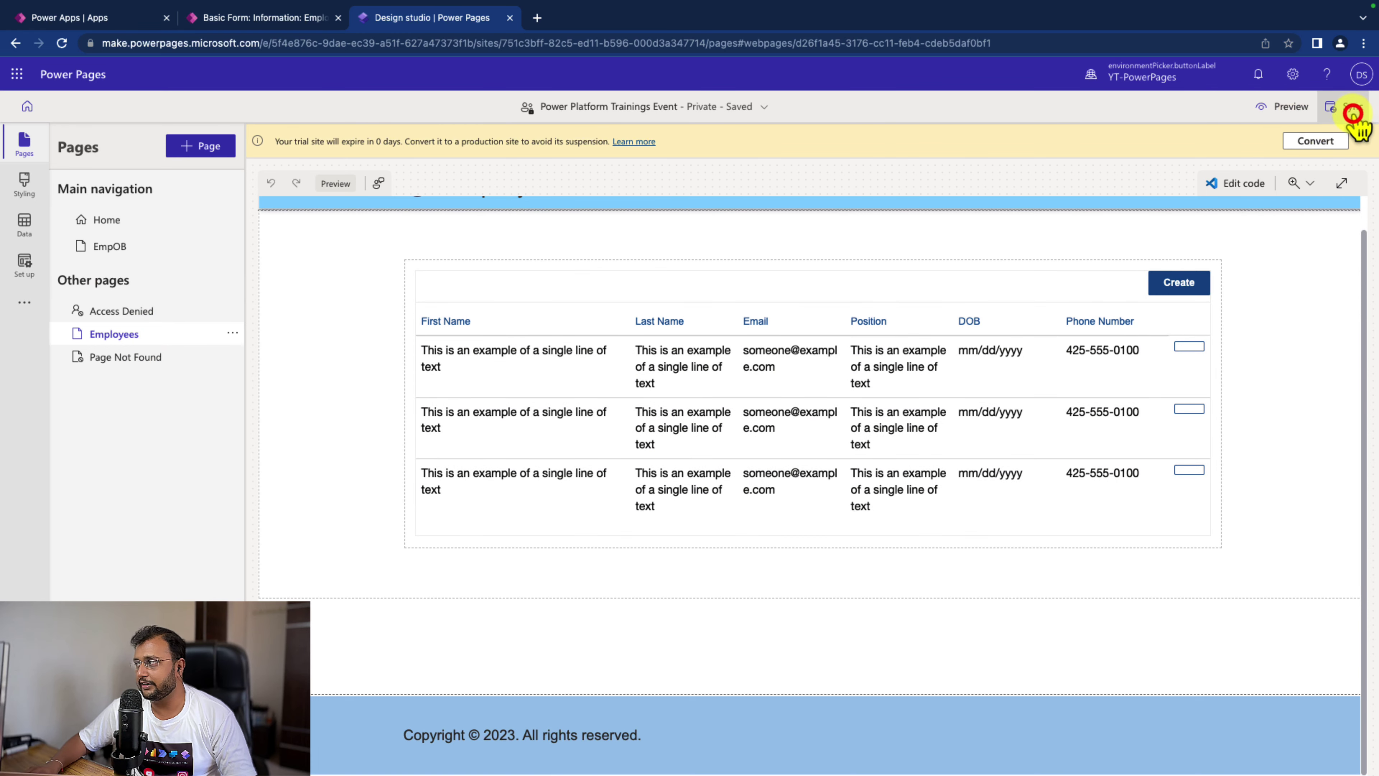
pyautogui.click(1297, 108)
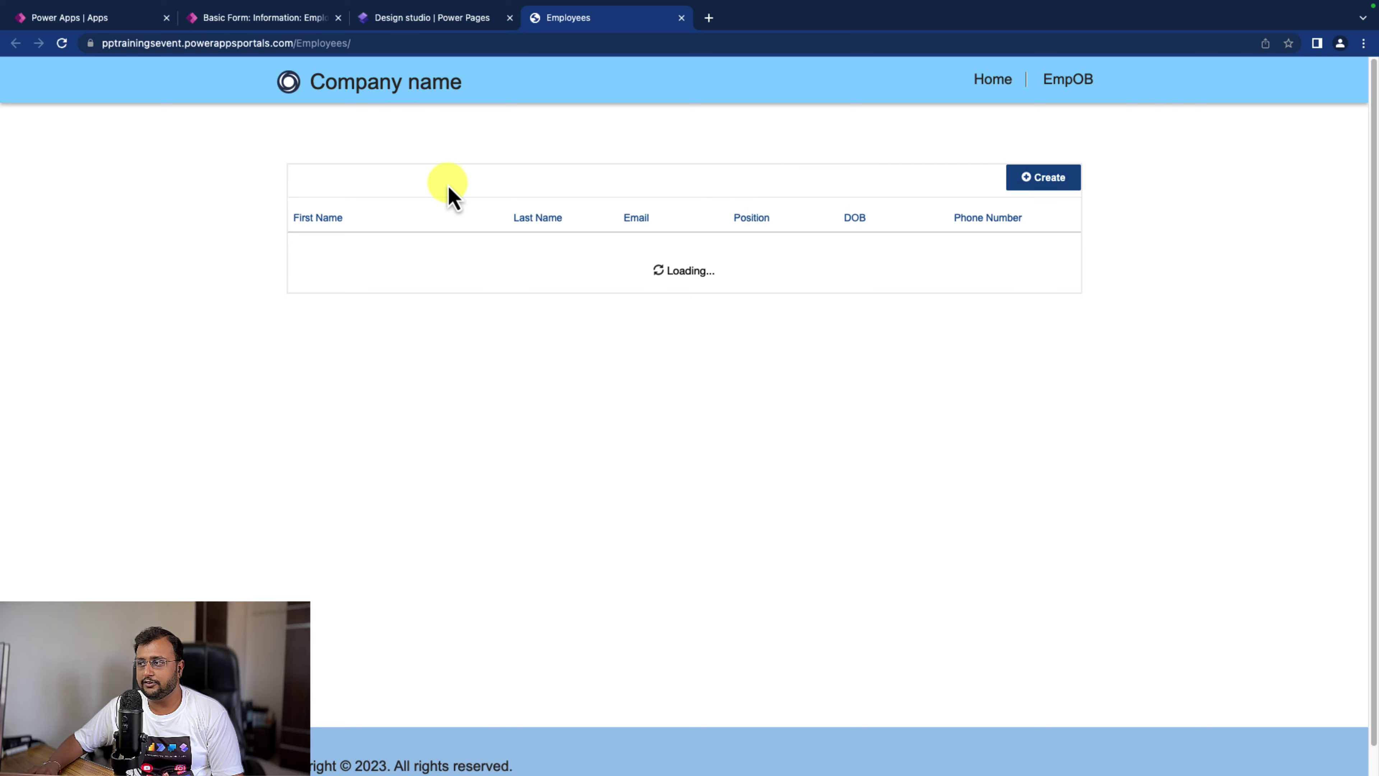
pyautogui.click(1059, 296)
pyautogui.click(1071, 320)
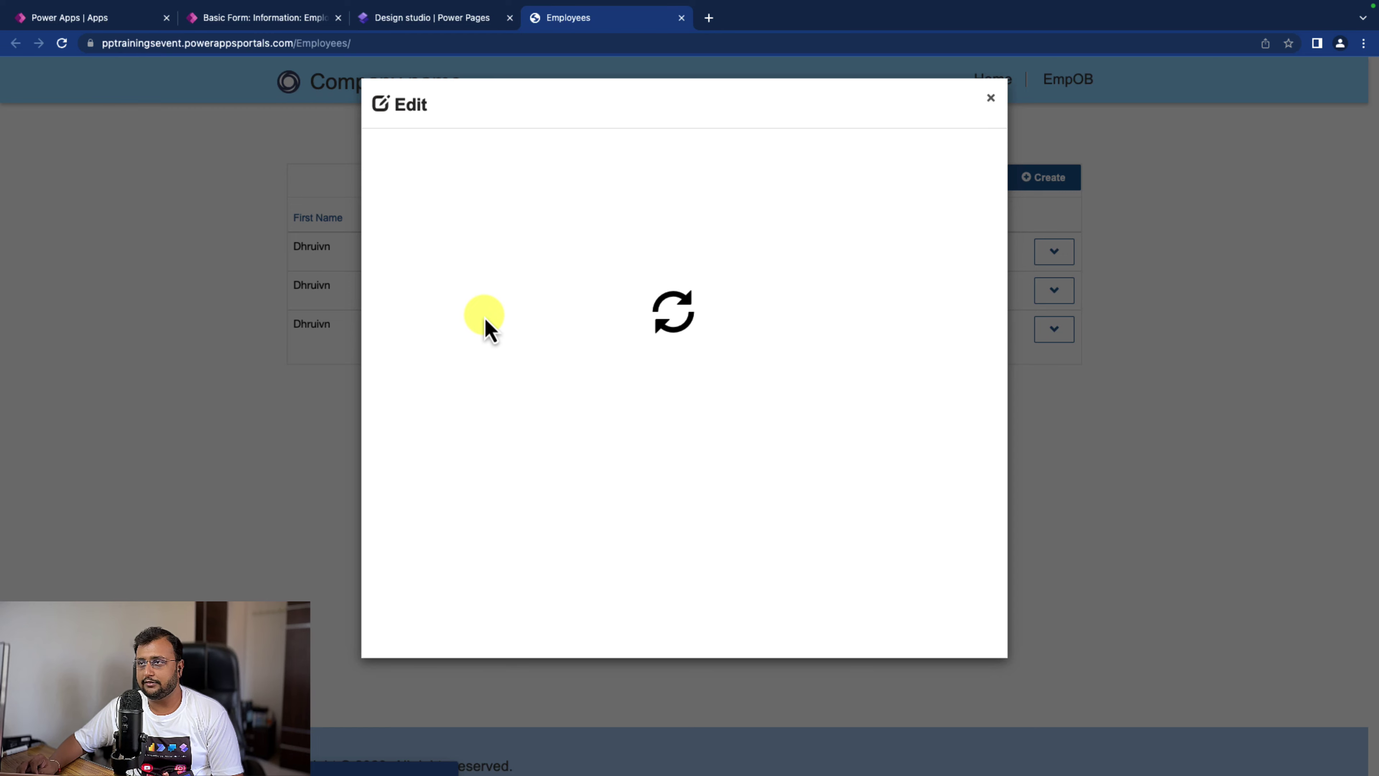
# Step: Try to submit a new experience named Emp1 with role Test, start date 5/10/2023 and end date 5/24/2023
pyautogui.scroll(-3, 485, 327)
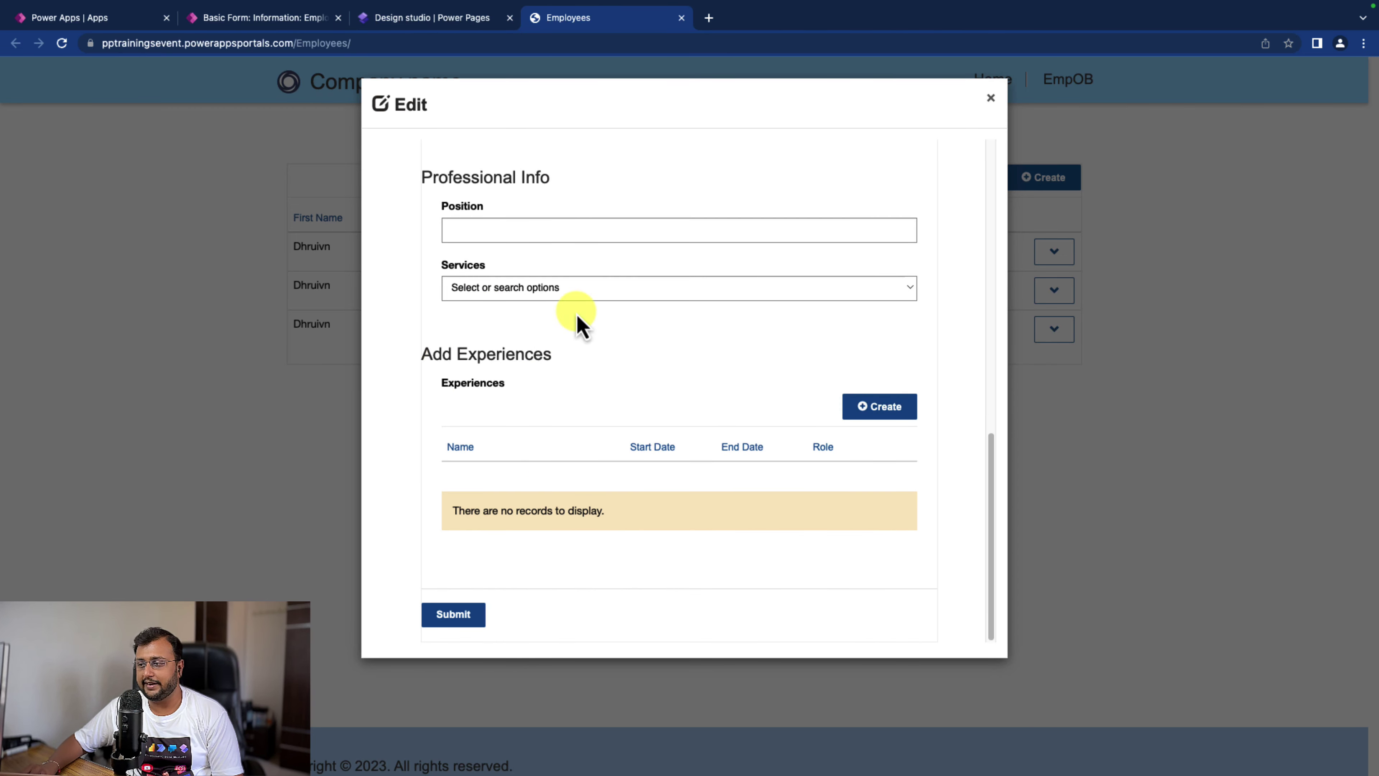
pyautogui.click(871, 408)
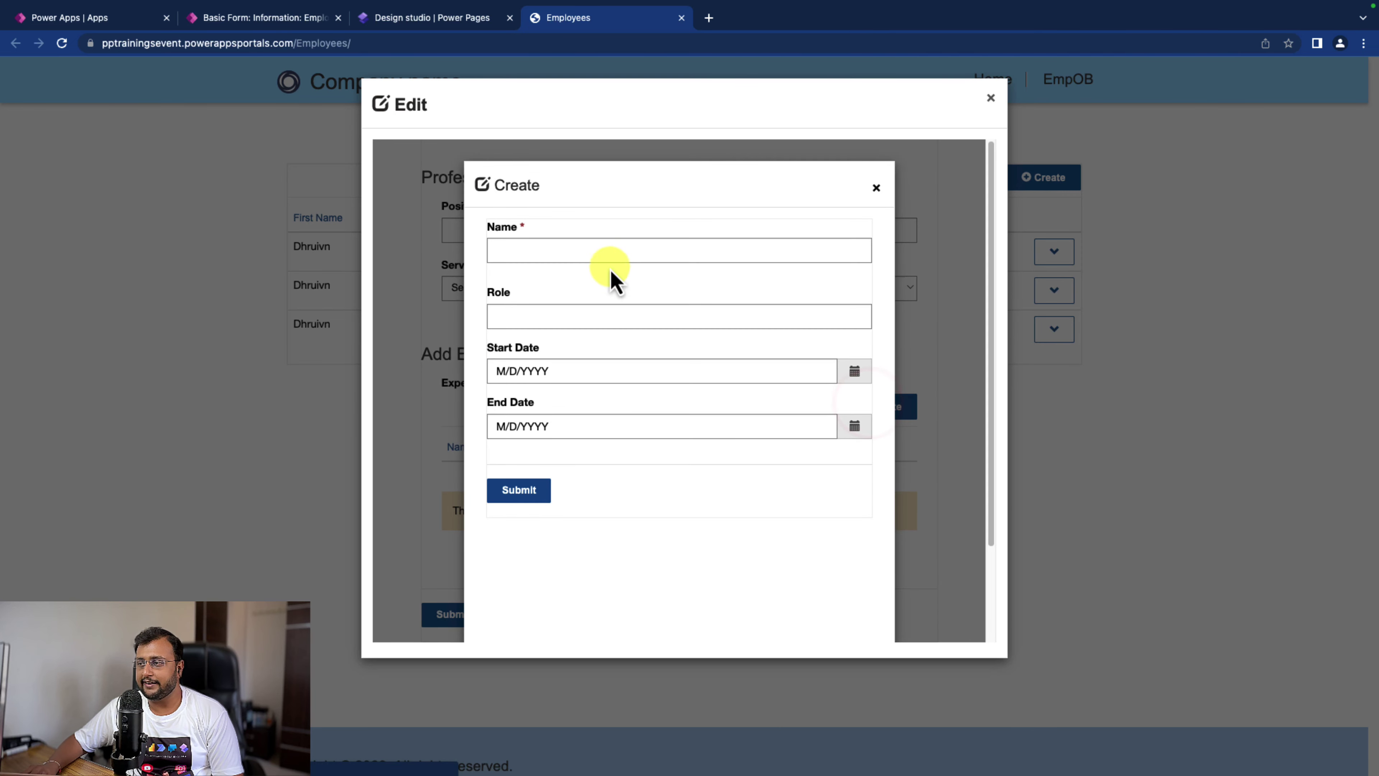
pyautogui.click(602, 250)
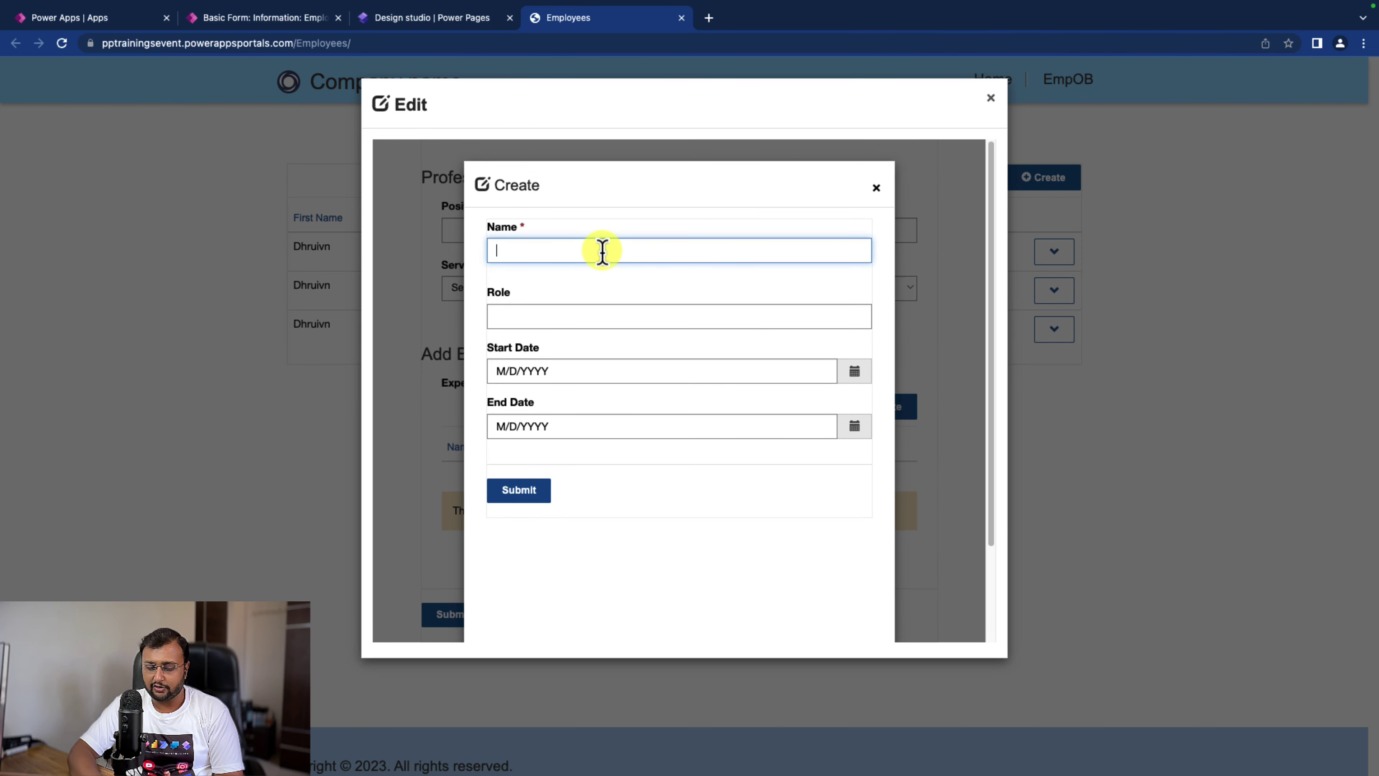
pyautogui.press('Tab')
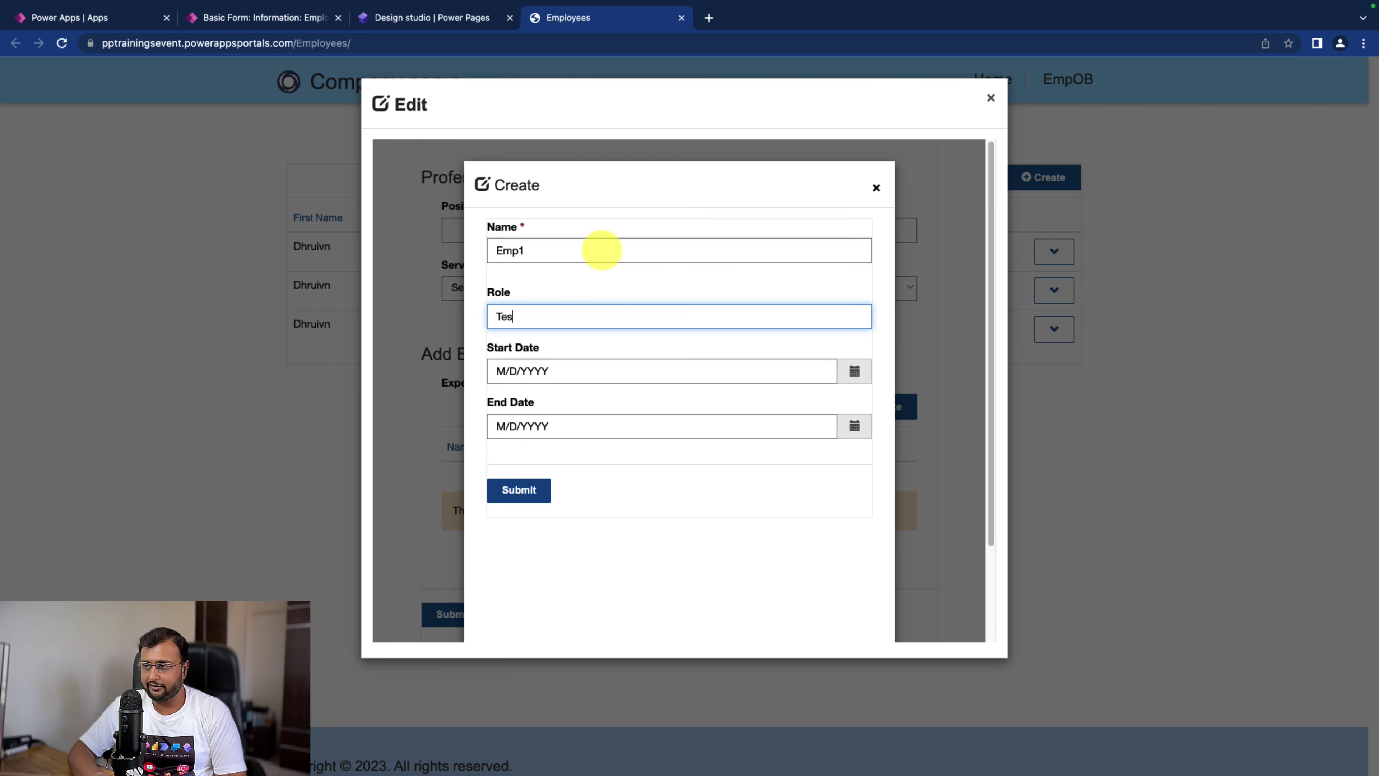
pyautogui.click(855, 371)
pyautogui.click(768, 466)
pyautogui.click(855, 426)
pyautogui.click(777, 570)
pyautogui.click(537, 490)
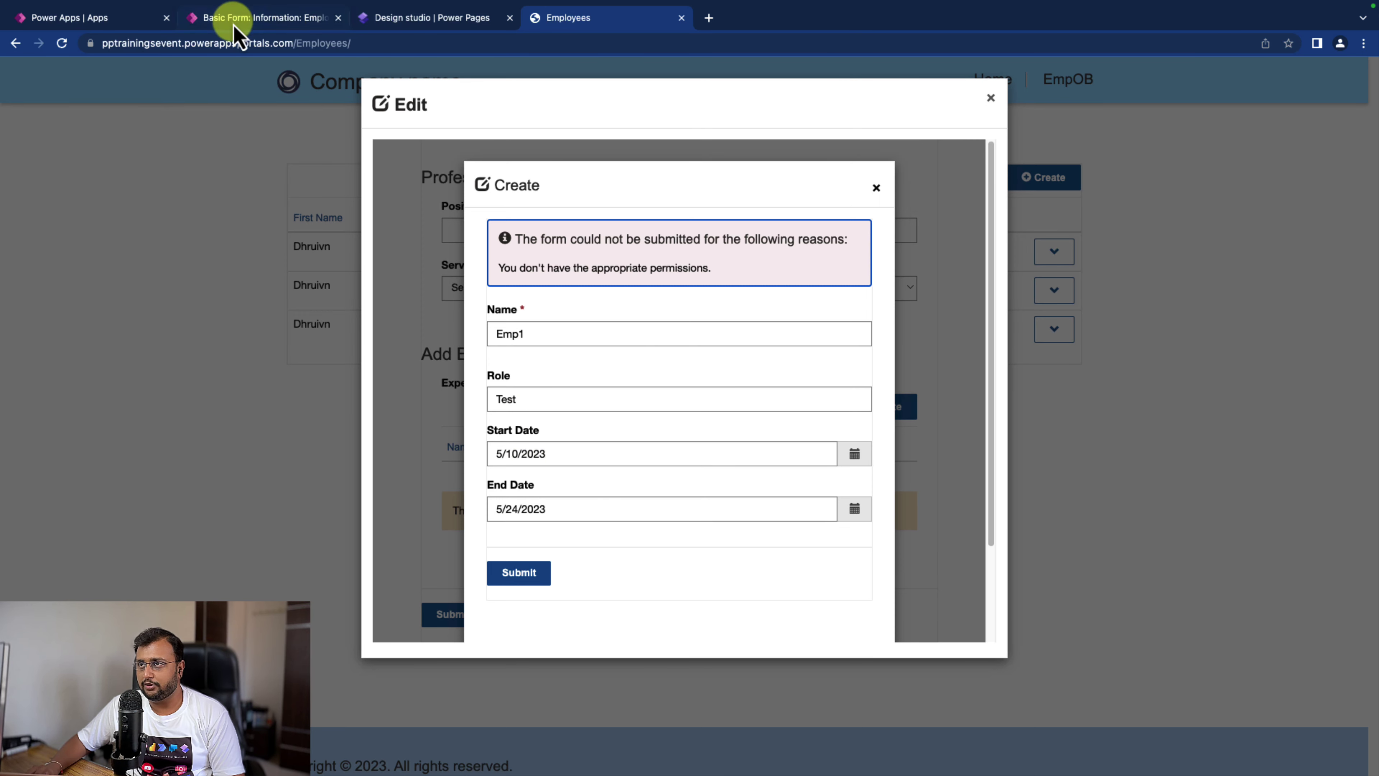
# Step: Switch to Portal Management, grant the Employee Form Permission the Append and Append To privileges, and save and close it
pyautogui.click(205, 22)
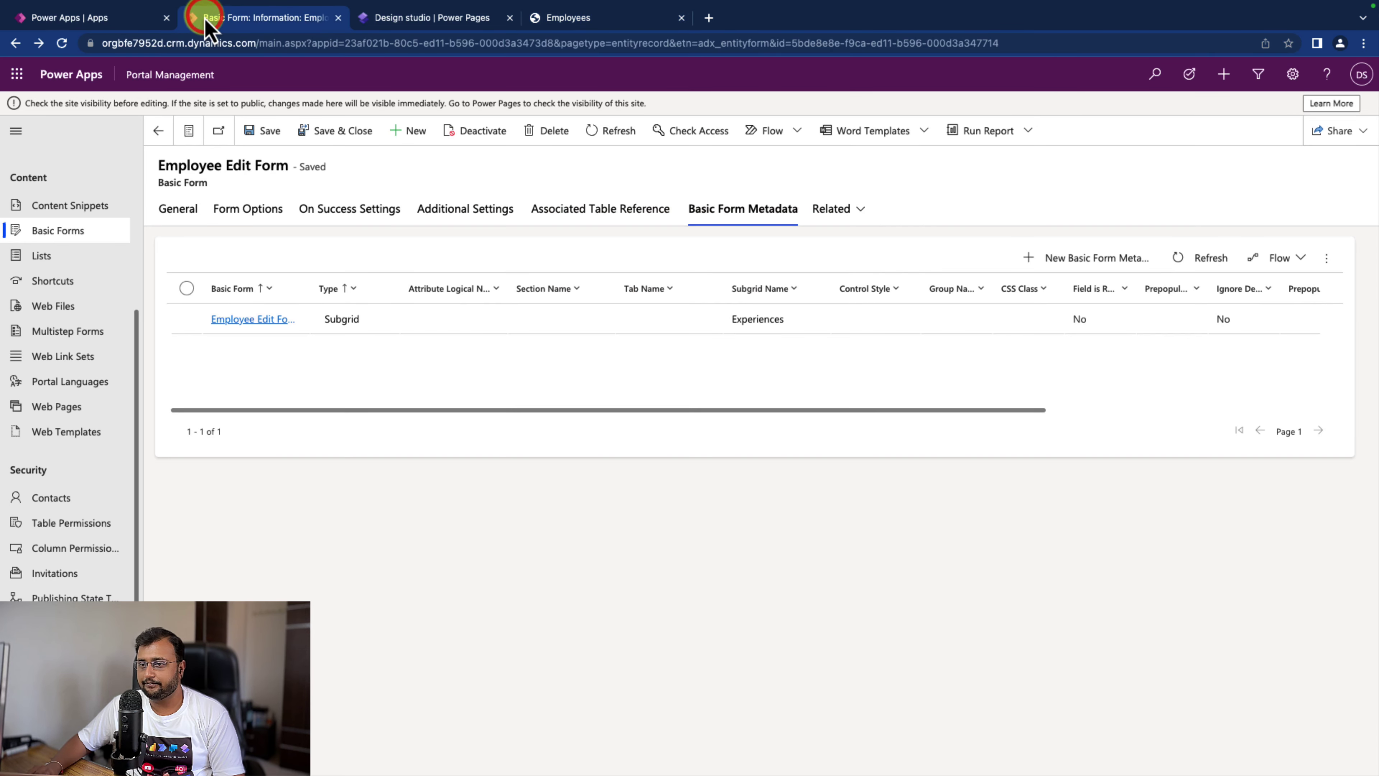
pyautogui.click(101, 528)
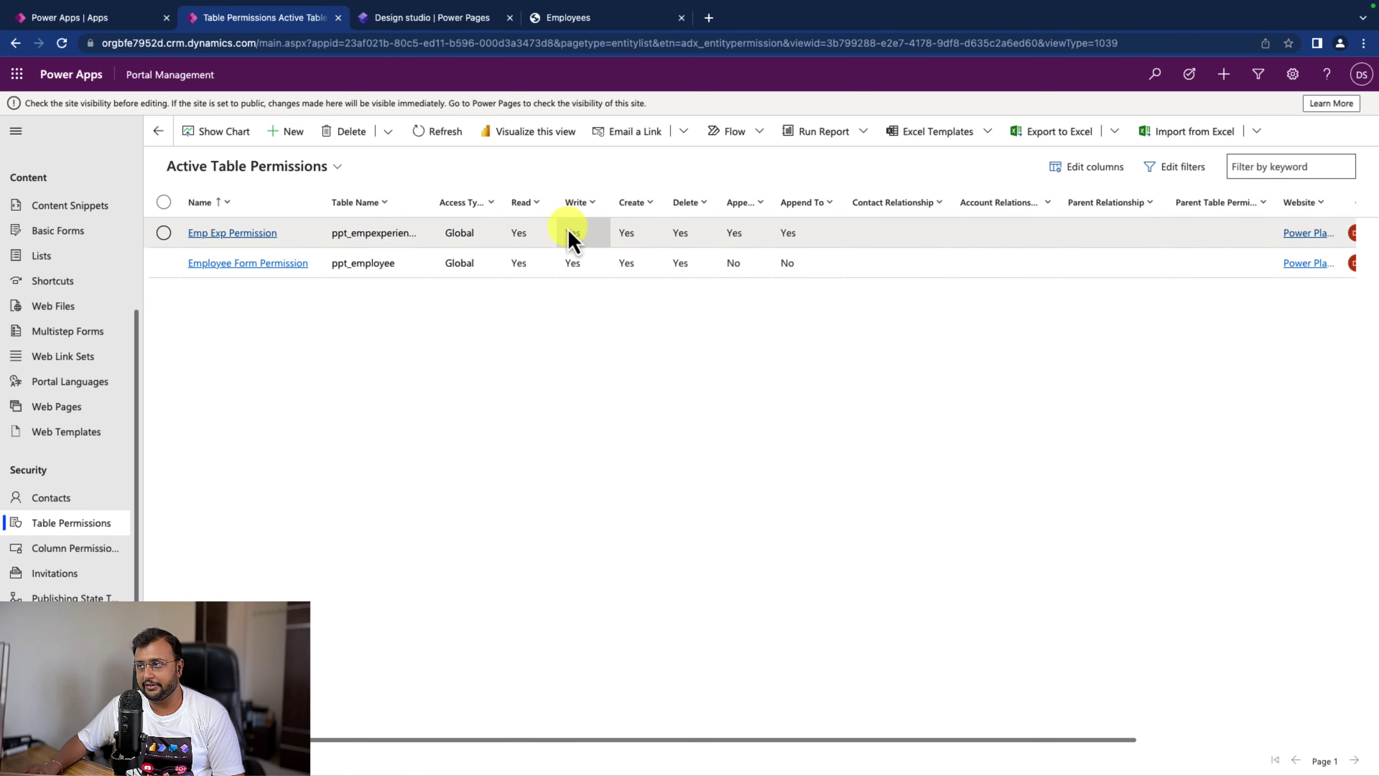
pyautogui.click(240, 265)
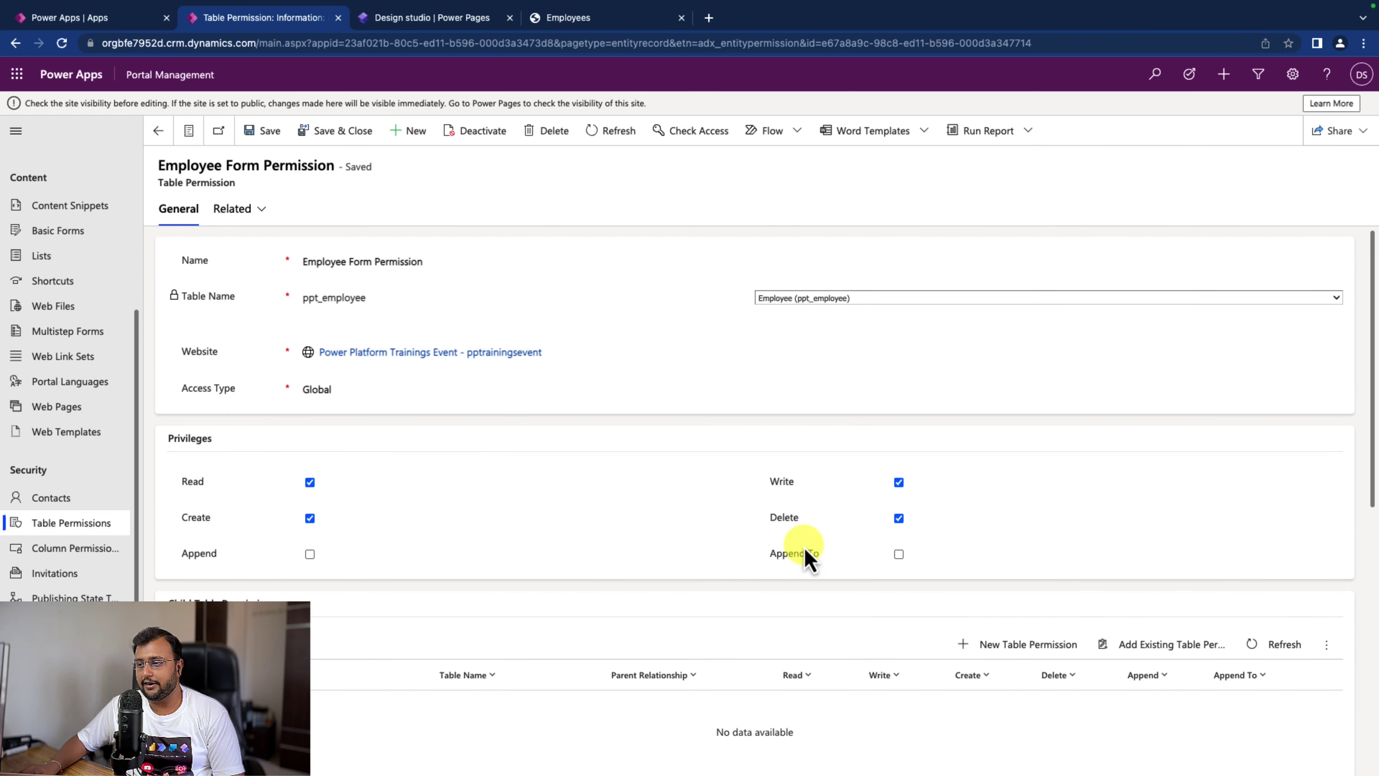
pyautogui.click(311, 554)
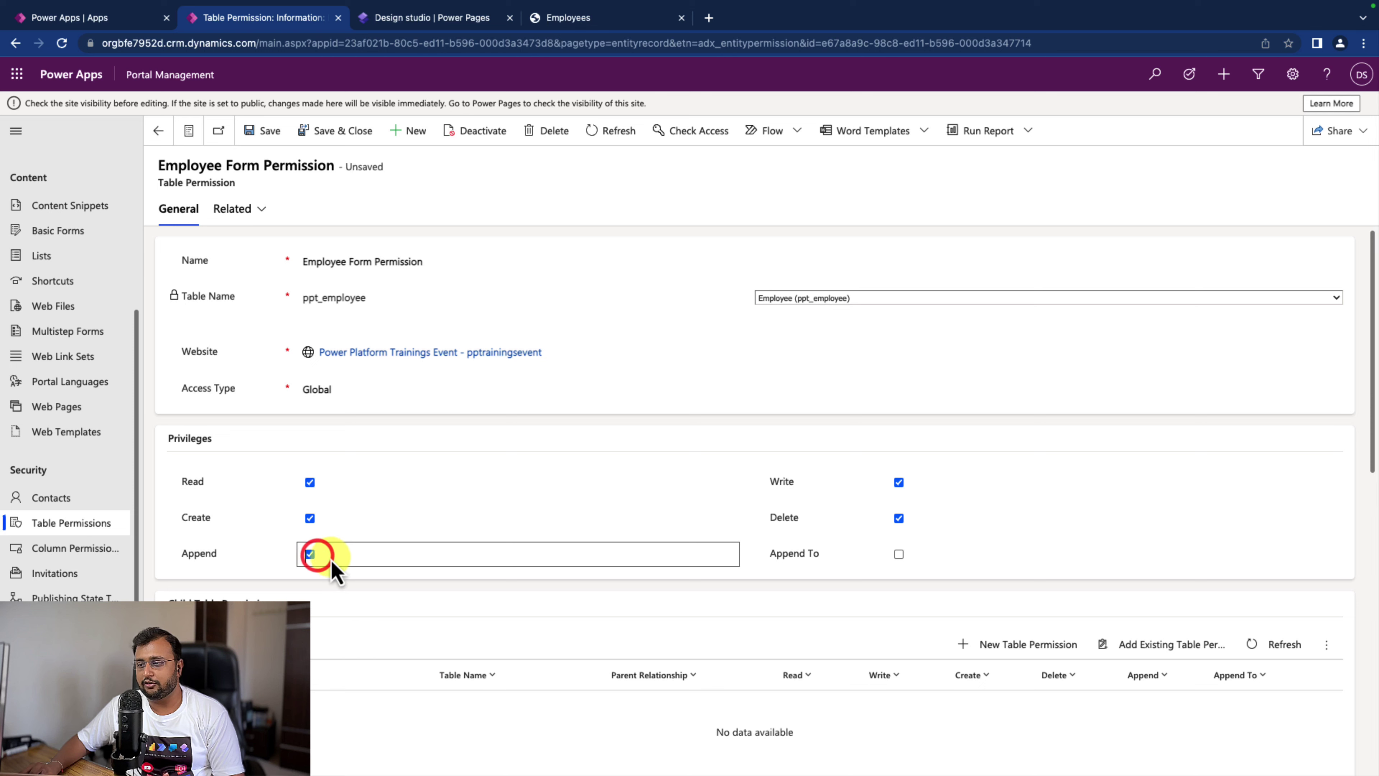
pyautogui.click(899, 555)
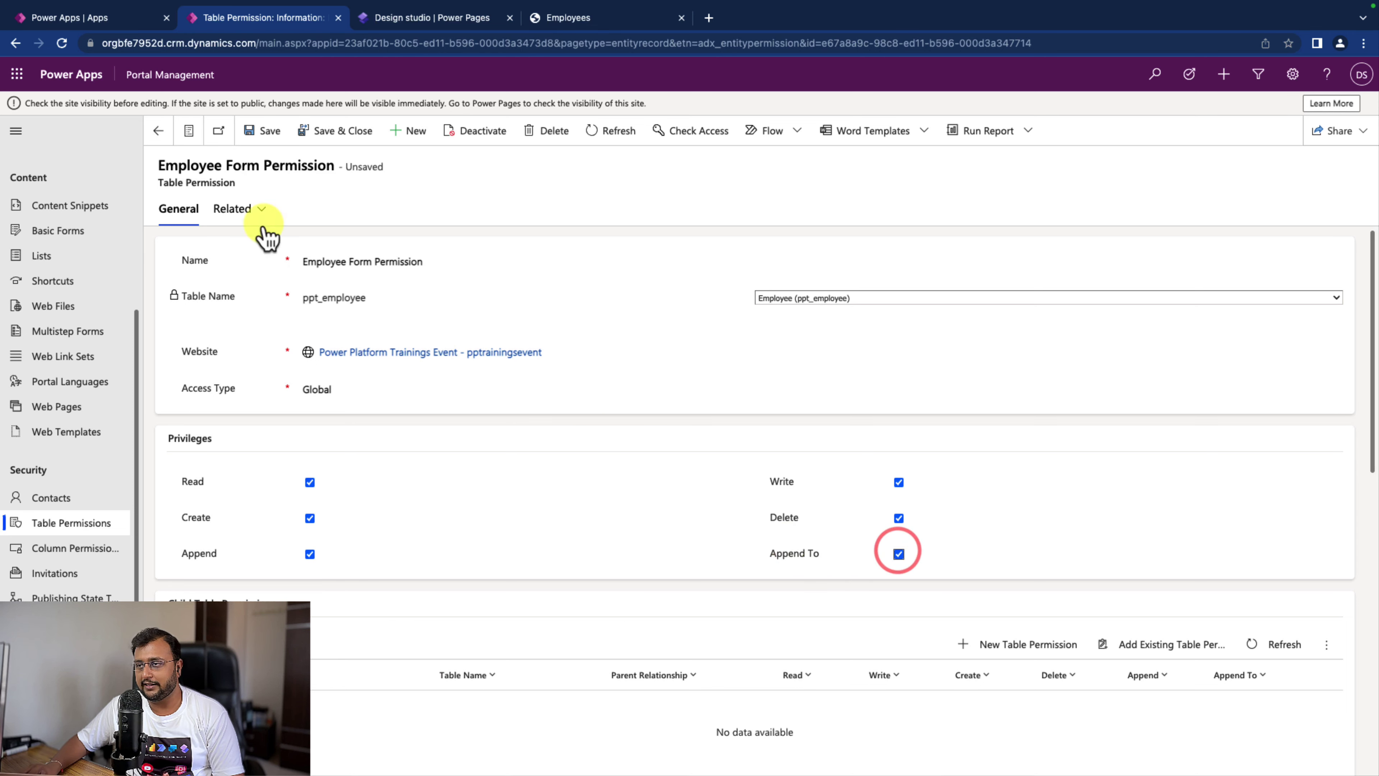
pyautogui.click(345, 133)
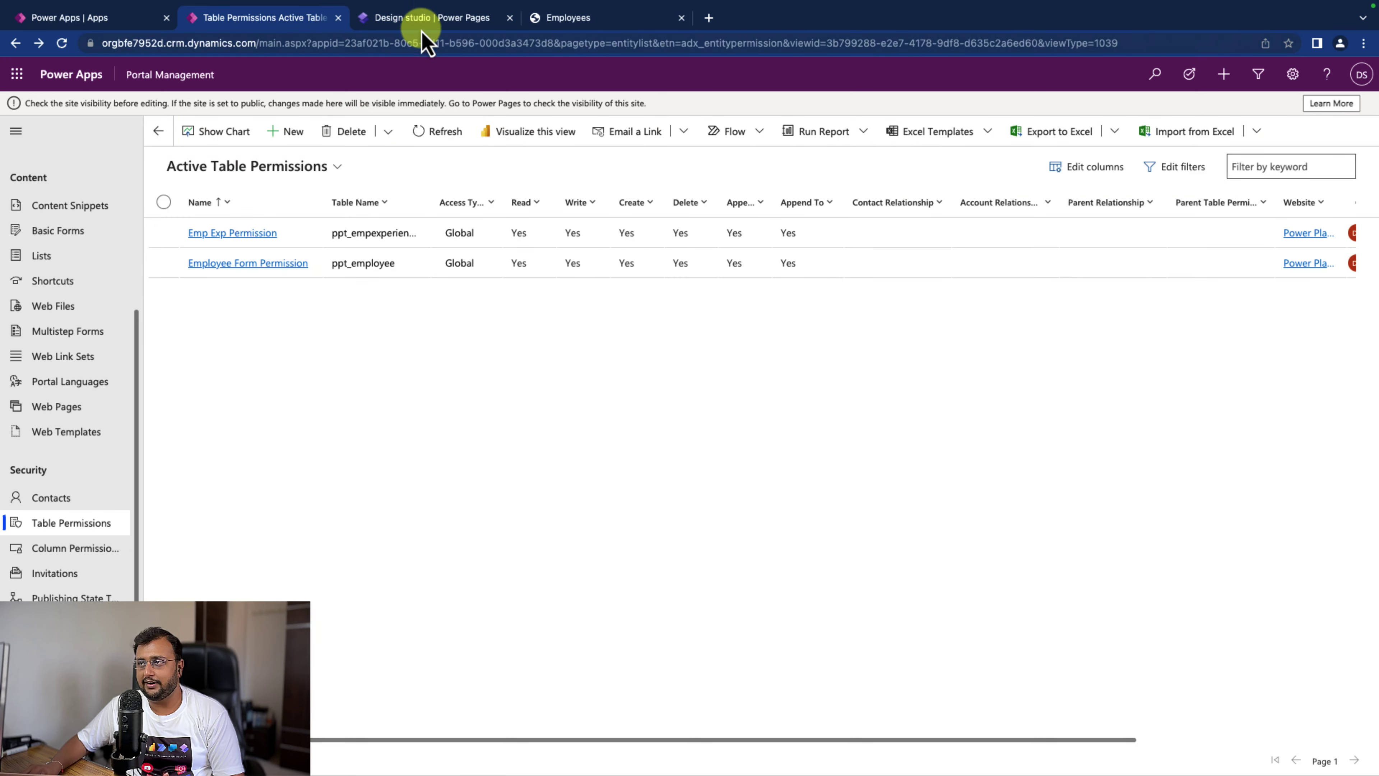
# Step: Return to the Employees page preview and open the first employee record for editing
pyautogui.click(569, 18)
pyautogui.click(1054, 251)
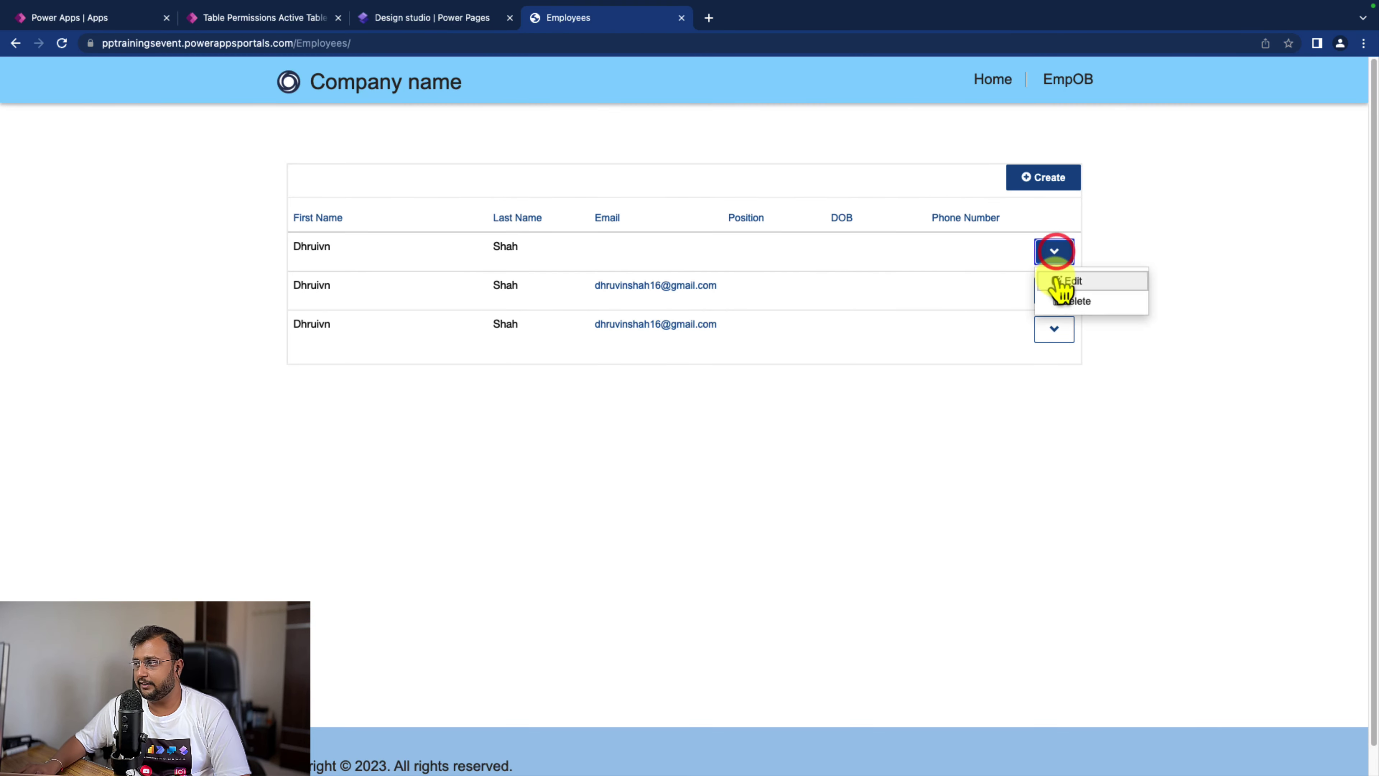
pyautogui.click(1059, 282)
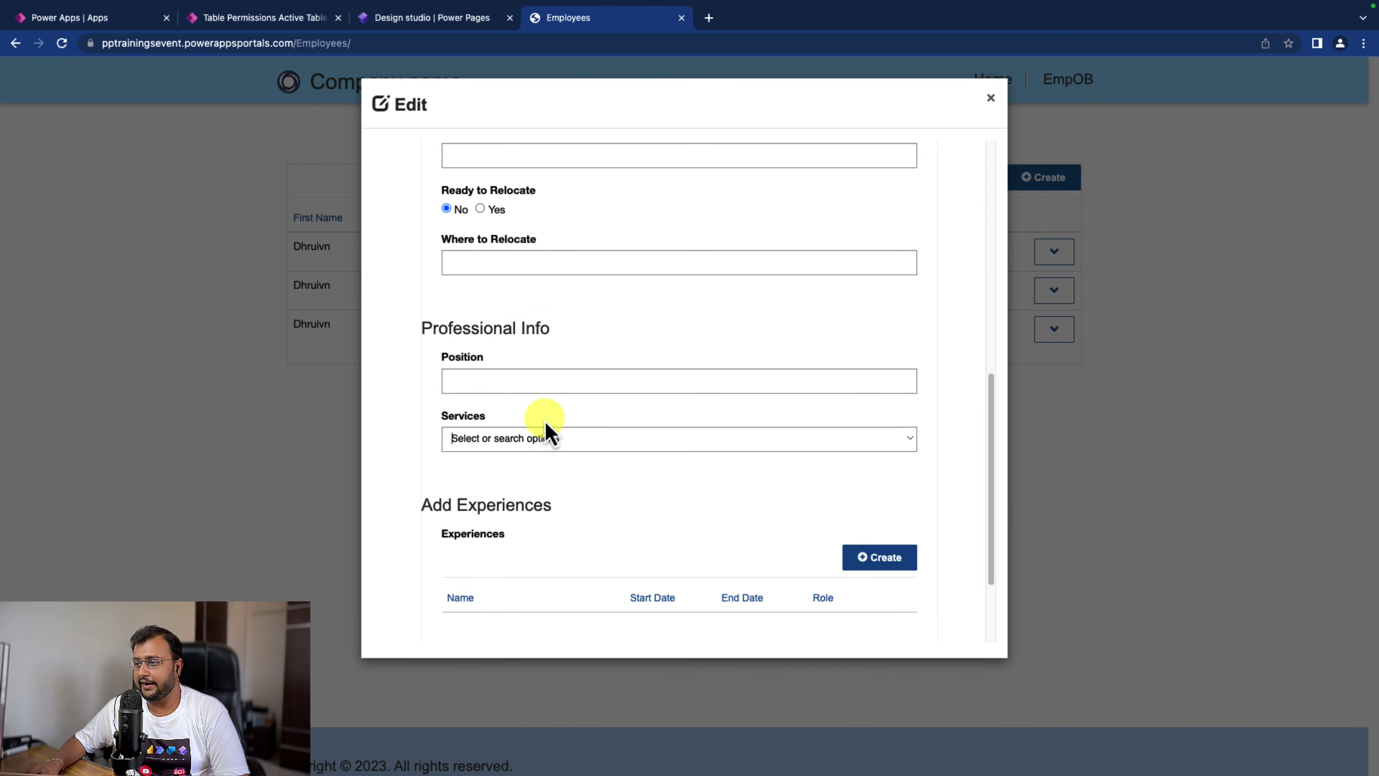
# Step: Create an experience for the employee named Emp1 with role Test, start date 5/10/2023 and end date 5/24/2023
pyautogui.click(851, 557)
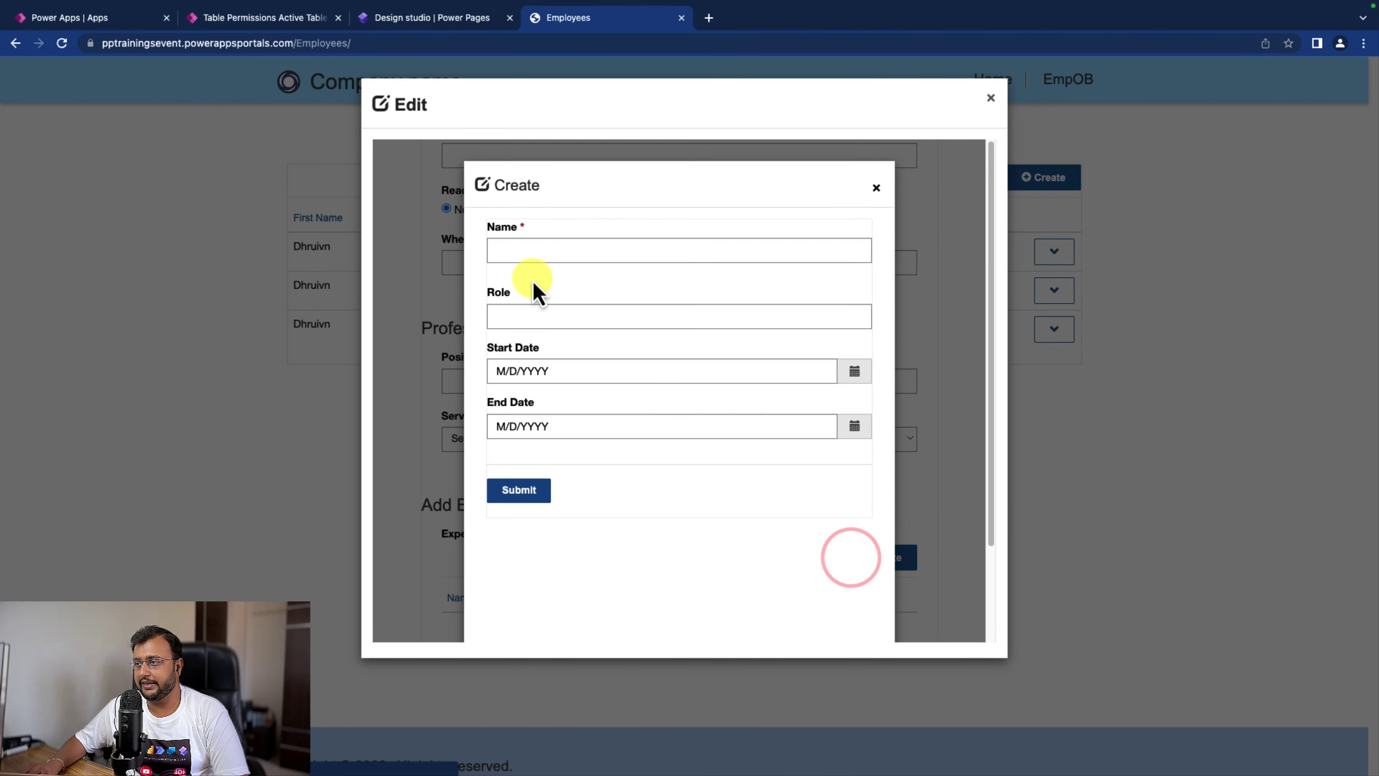
pyautogui.click(532, 241)
pyautogui.click(562, 288)
pyautogui.click(553, 308)
pyautogui.click(574, 354)
pyautogui.click(570, 370)
pyautogui.click(581, 413)
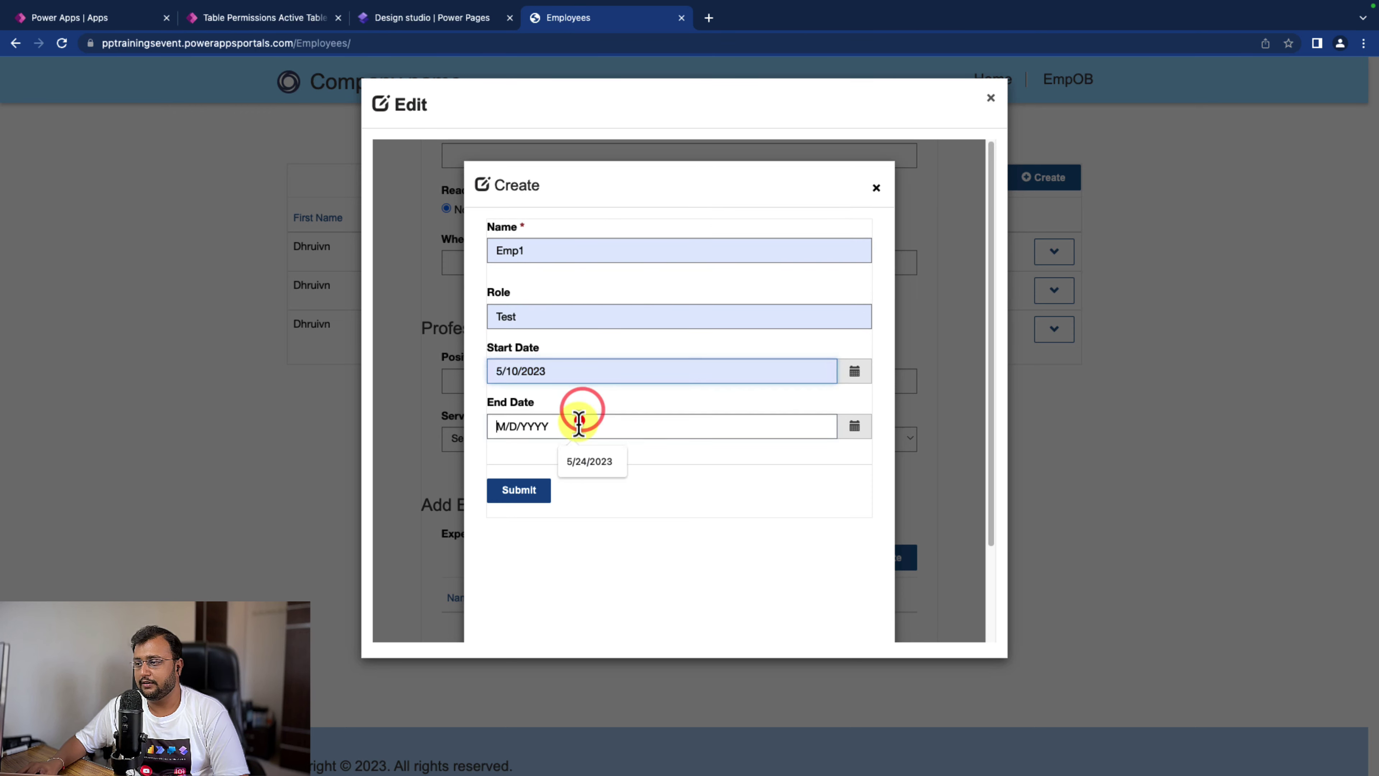
pyautogui.click(584, 463)
pyautogui.click(539, 496)
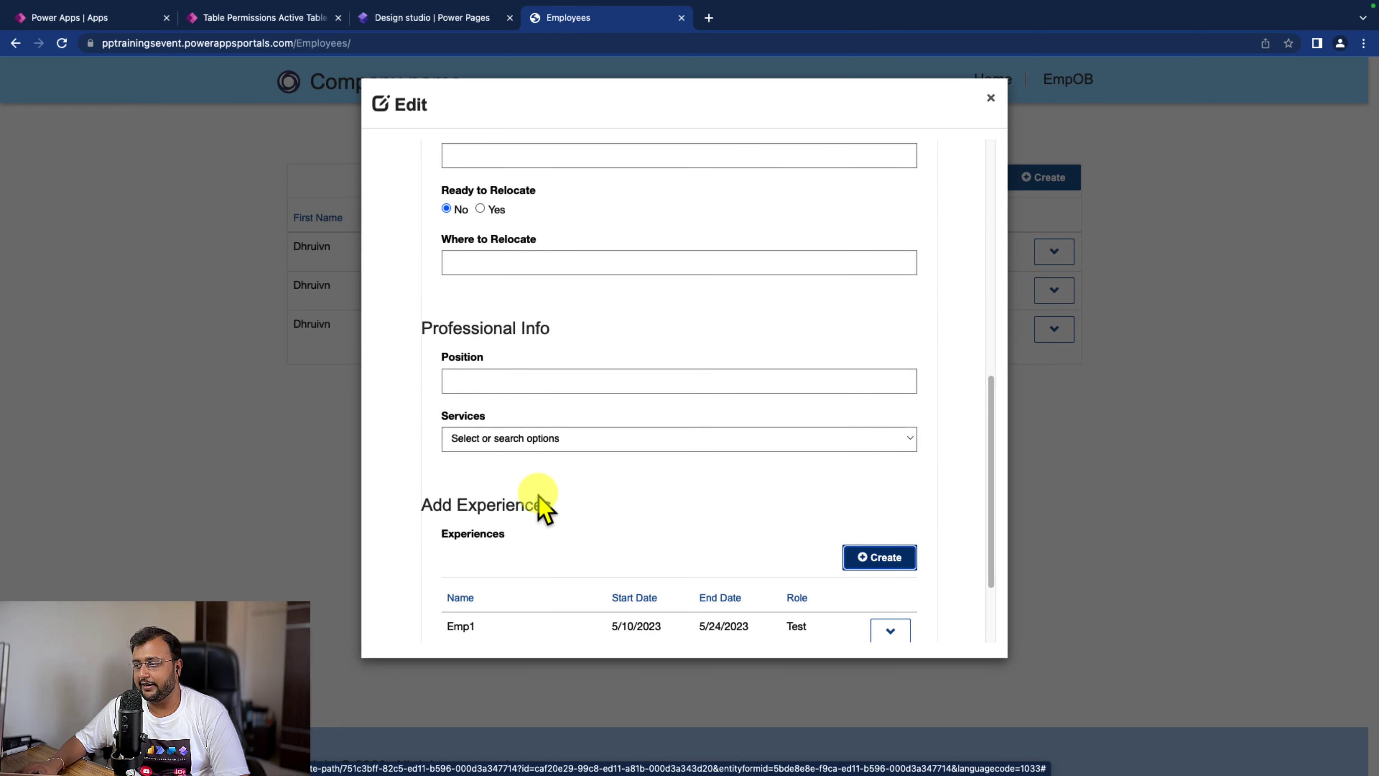
# Step: Create a second experience for the employee with only the name Emp2 filled in
pyautogui.scroll(-3, 543, 508)
pyautogui.click(876, 434)
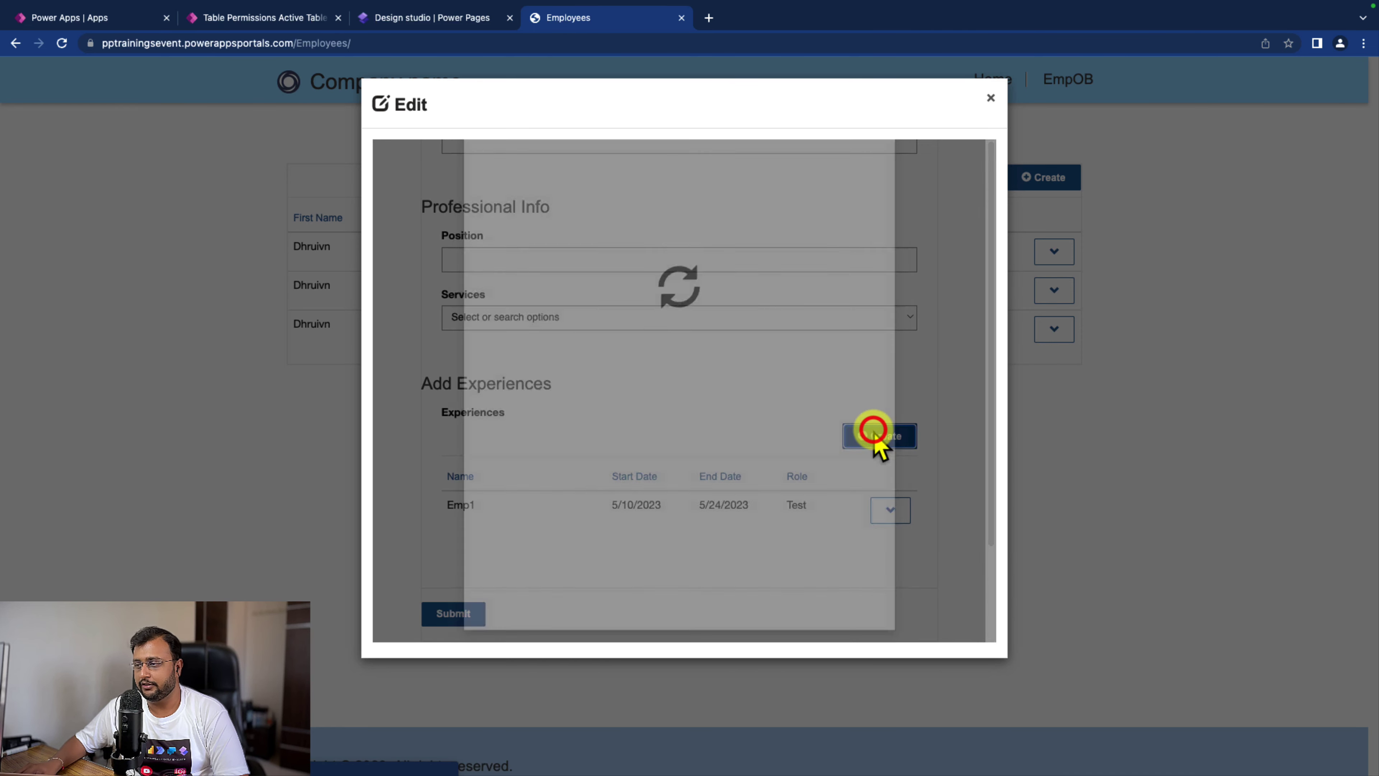
pyautogui.click(539, 252)
pyautogui.click(598, 281)
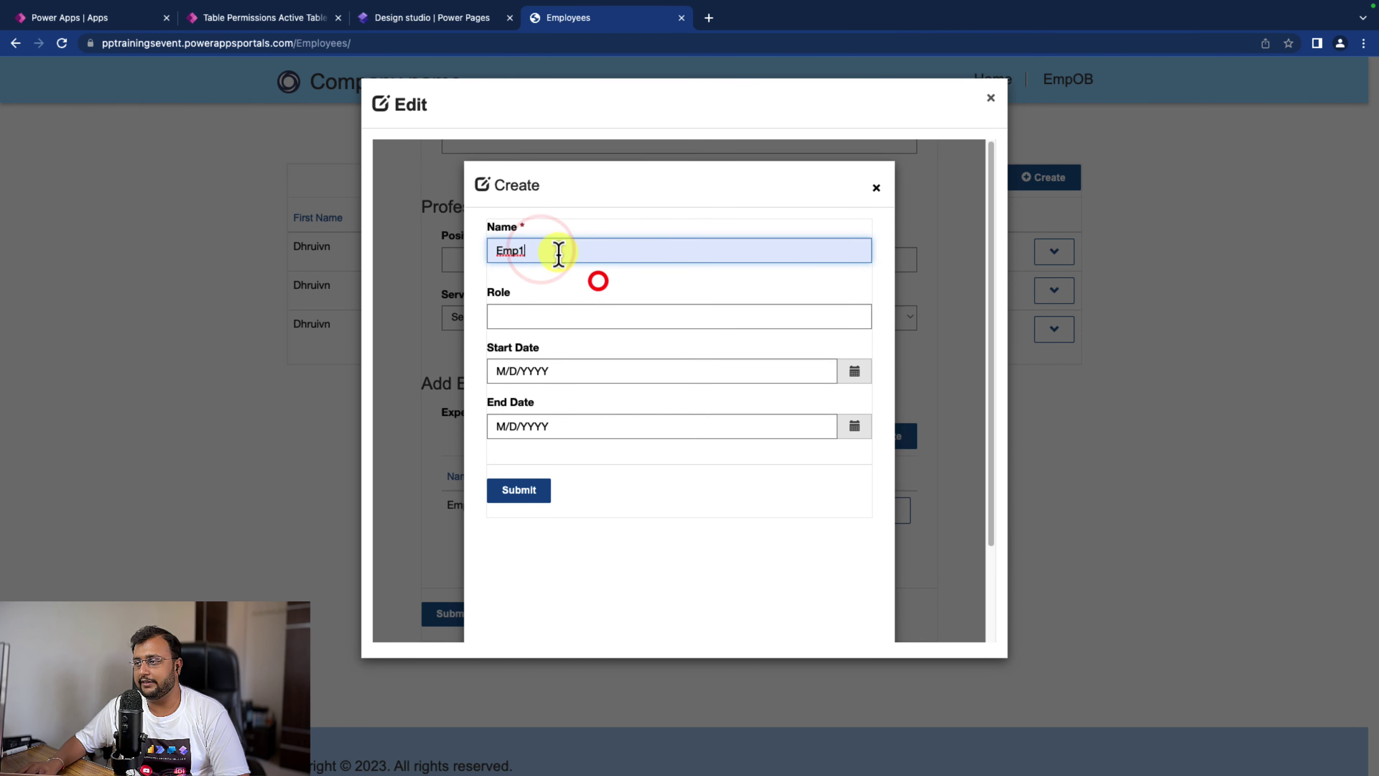
pyautogui.click(558, 251)
pyautogui.press('BackSpace')
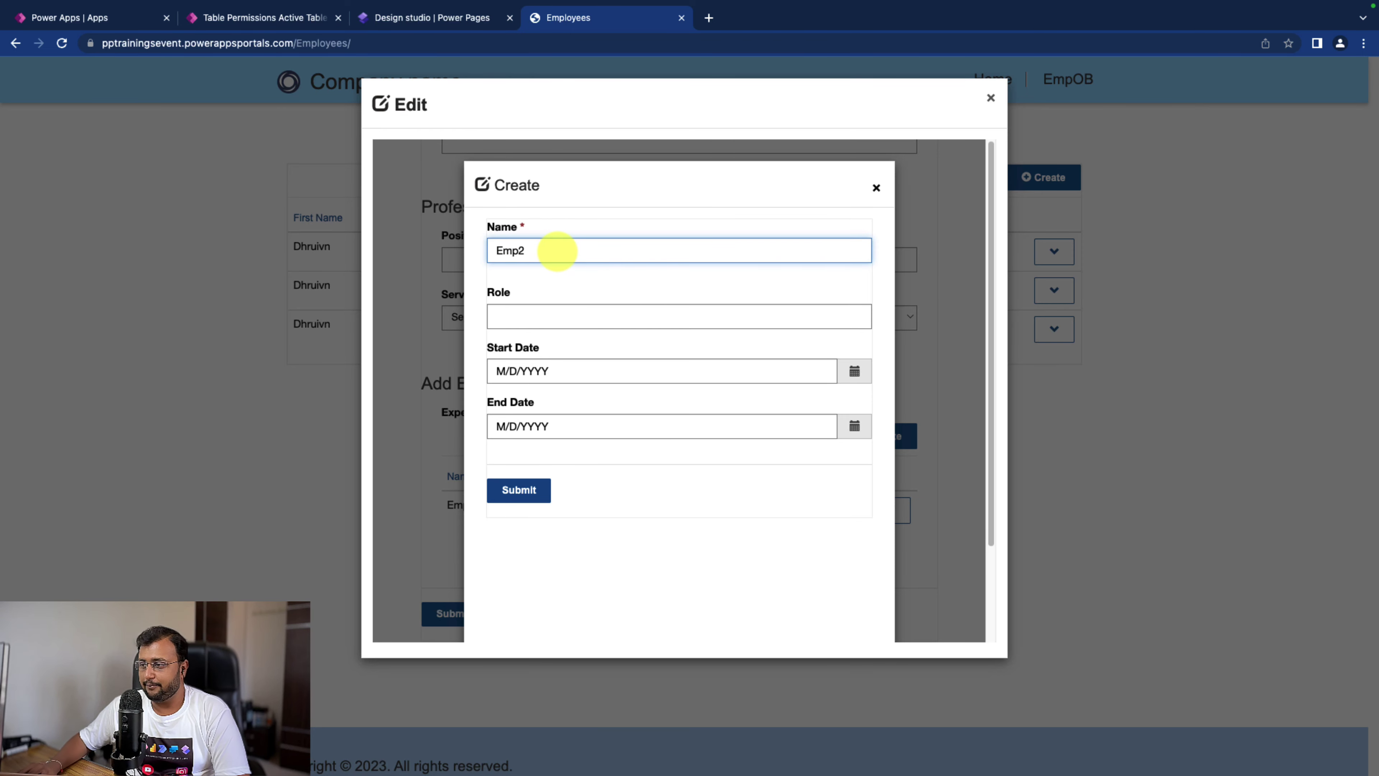
pyautogui.click(535, 489)
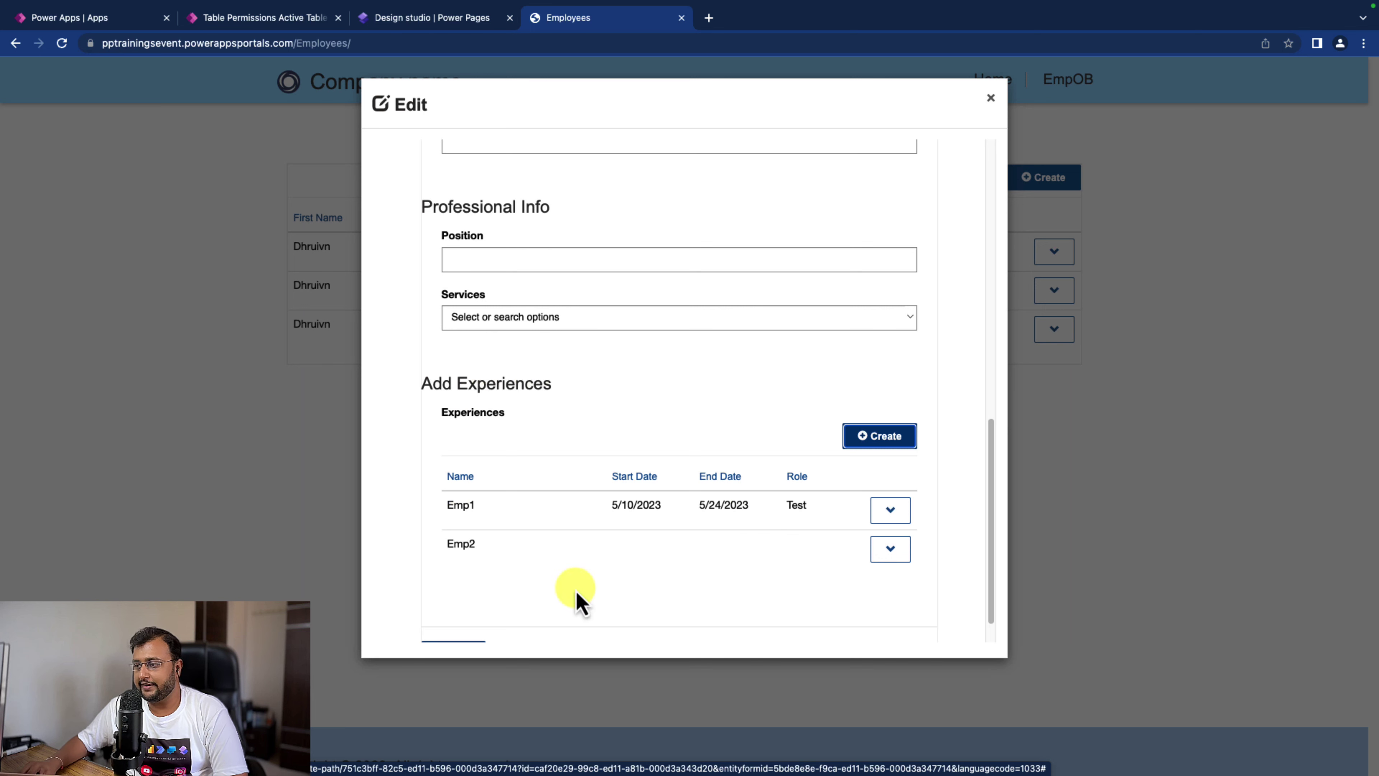
pyautogui.scroll(1, 585, 494)
pyautogui.scroll(10, 585, 494)
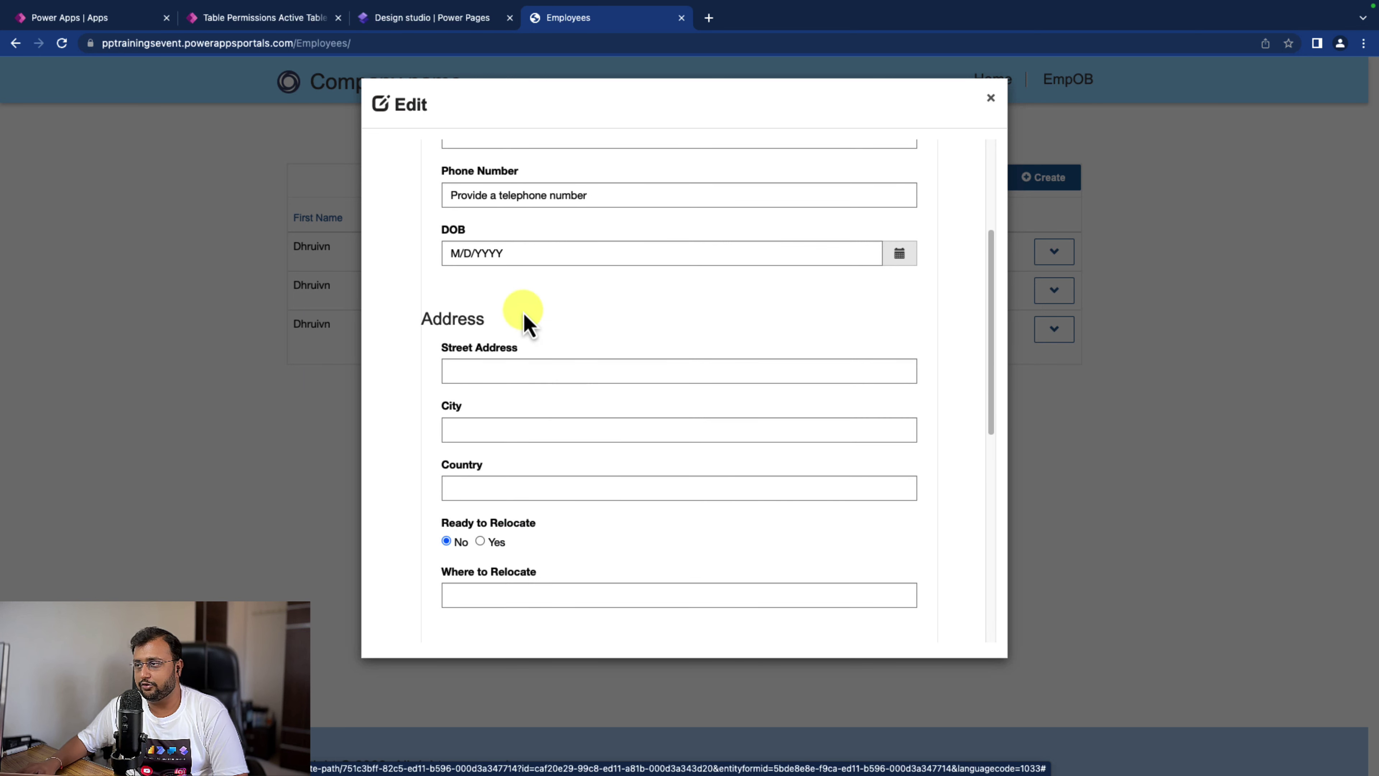